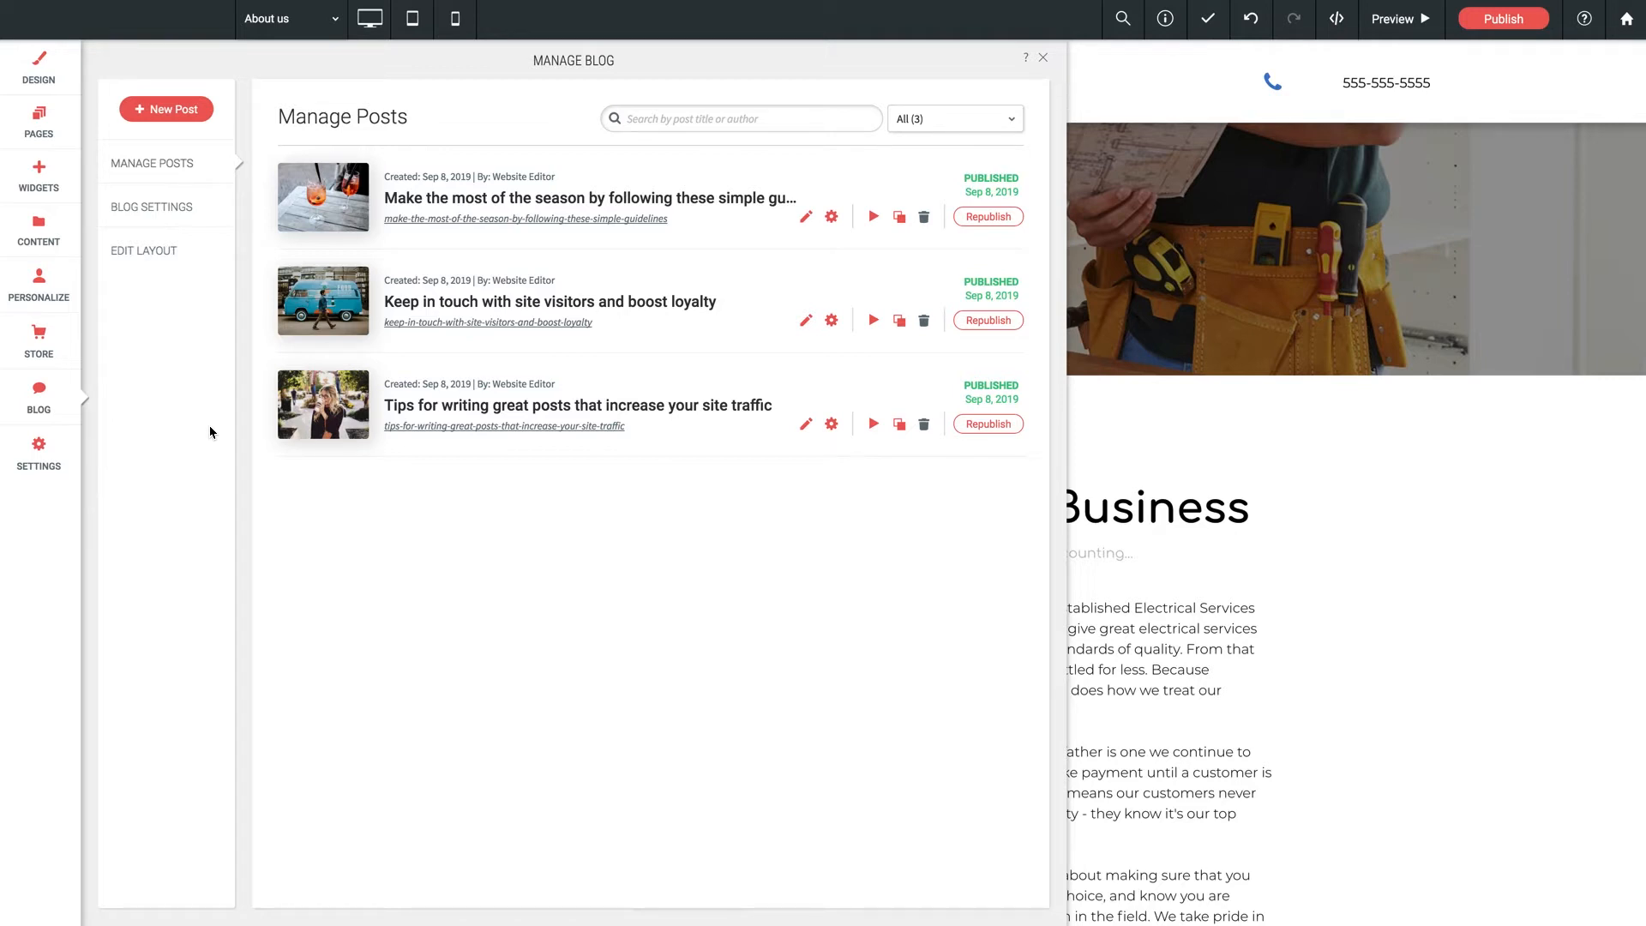
Open the blog post layout for editing, dismiss the introduction, and look over the template from title to related posts.
{"action": "left_click", "coordinate": [144, 251]}
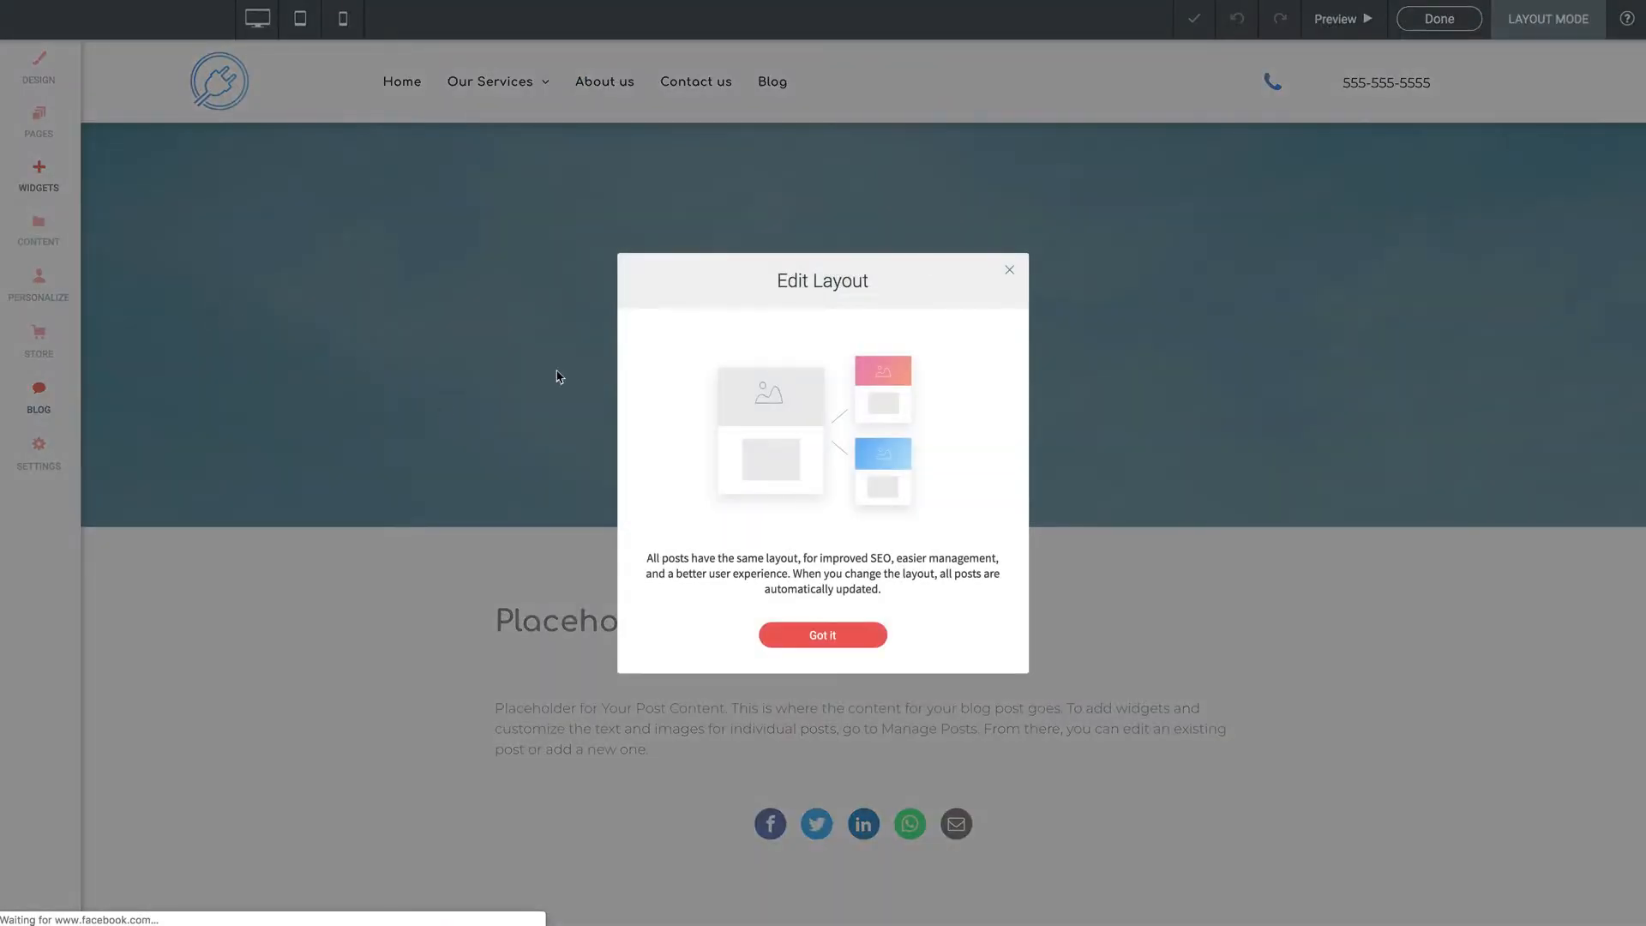
{"action": "left_click", "coordinate": [1009, 270]}
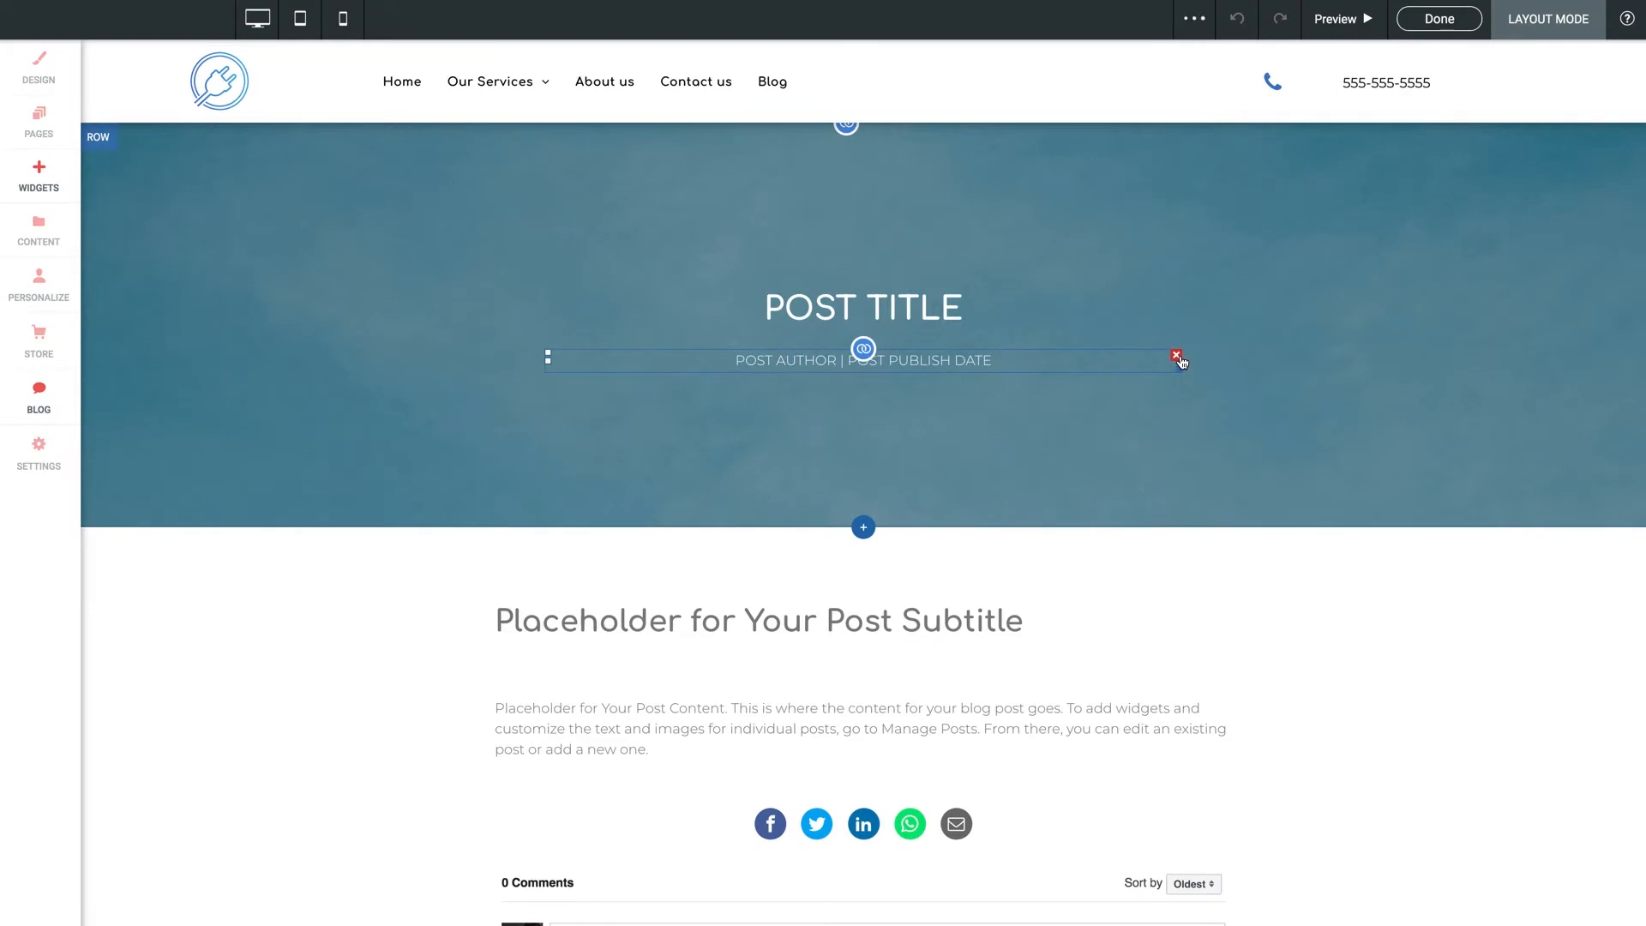
{"action": "scroll", "coordinate": [1323, 655], "scroll_direction": "down", "scroll_amount": 5}
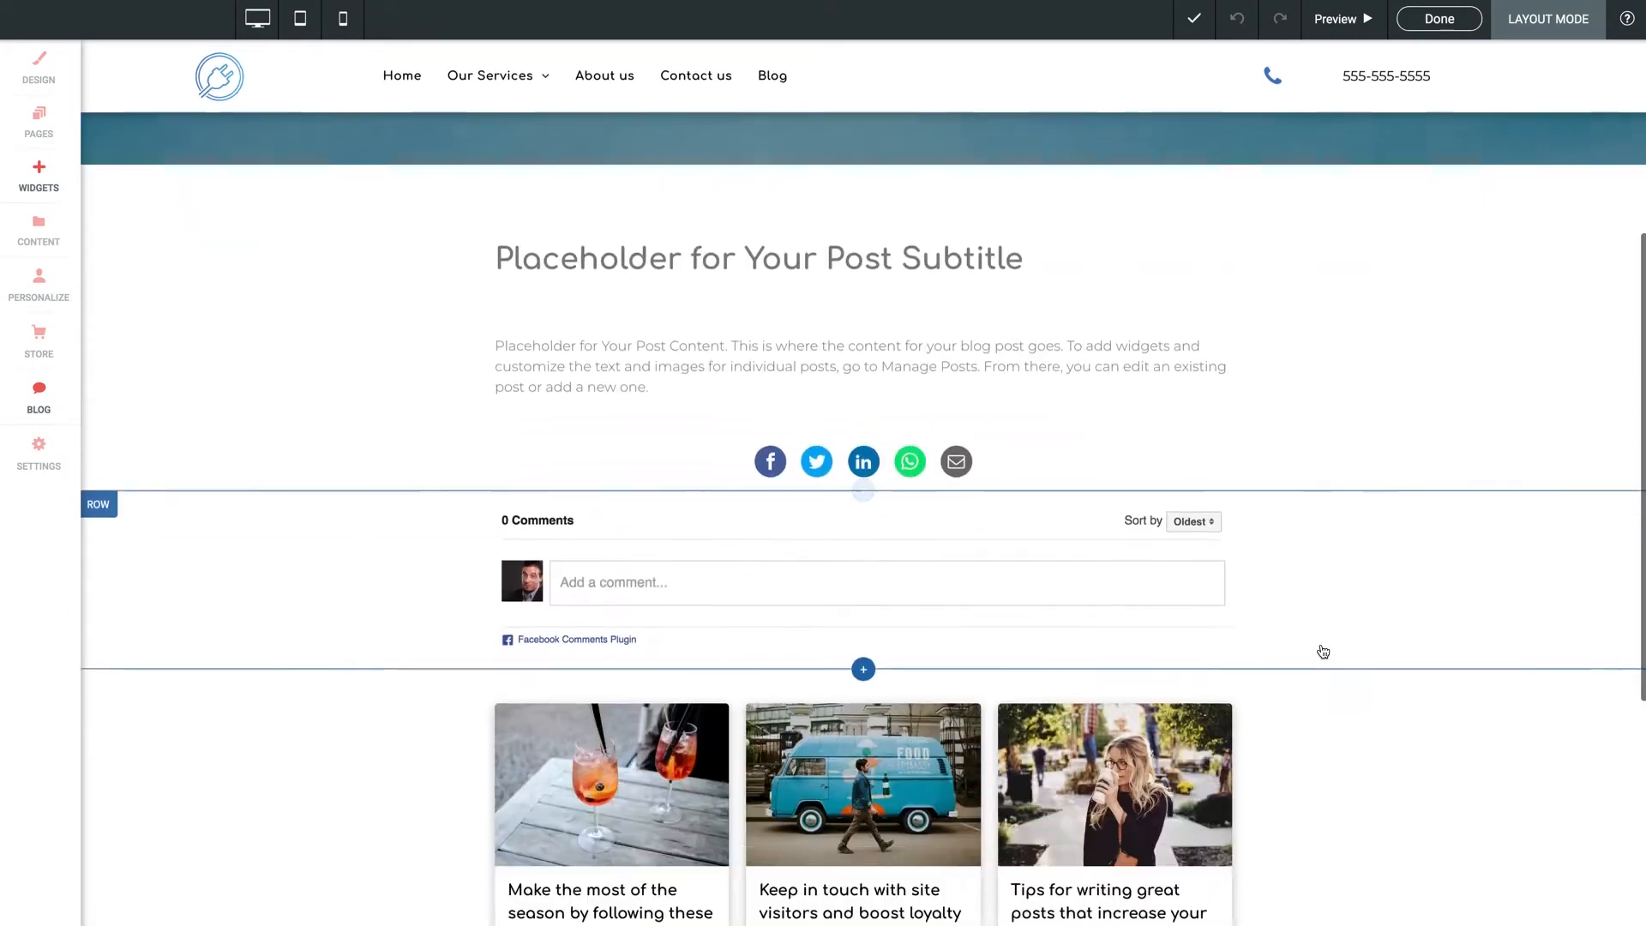
{"action": "scroll", "coordinate": [1322, 651], "scroll_direction": "down", "scroll_amount": 3}
{"action": "scroll", "coordinate": [1323, 652], "scroll_direction": "up", "scroll_amount": 5}
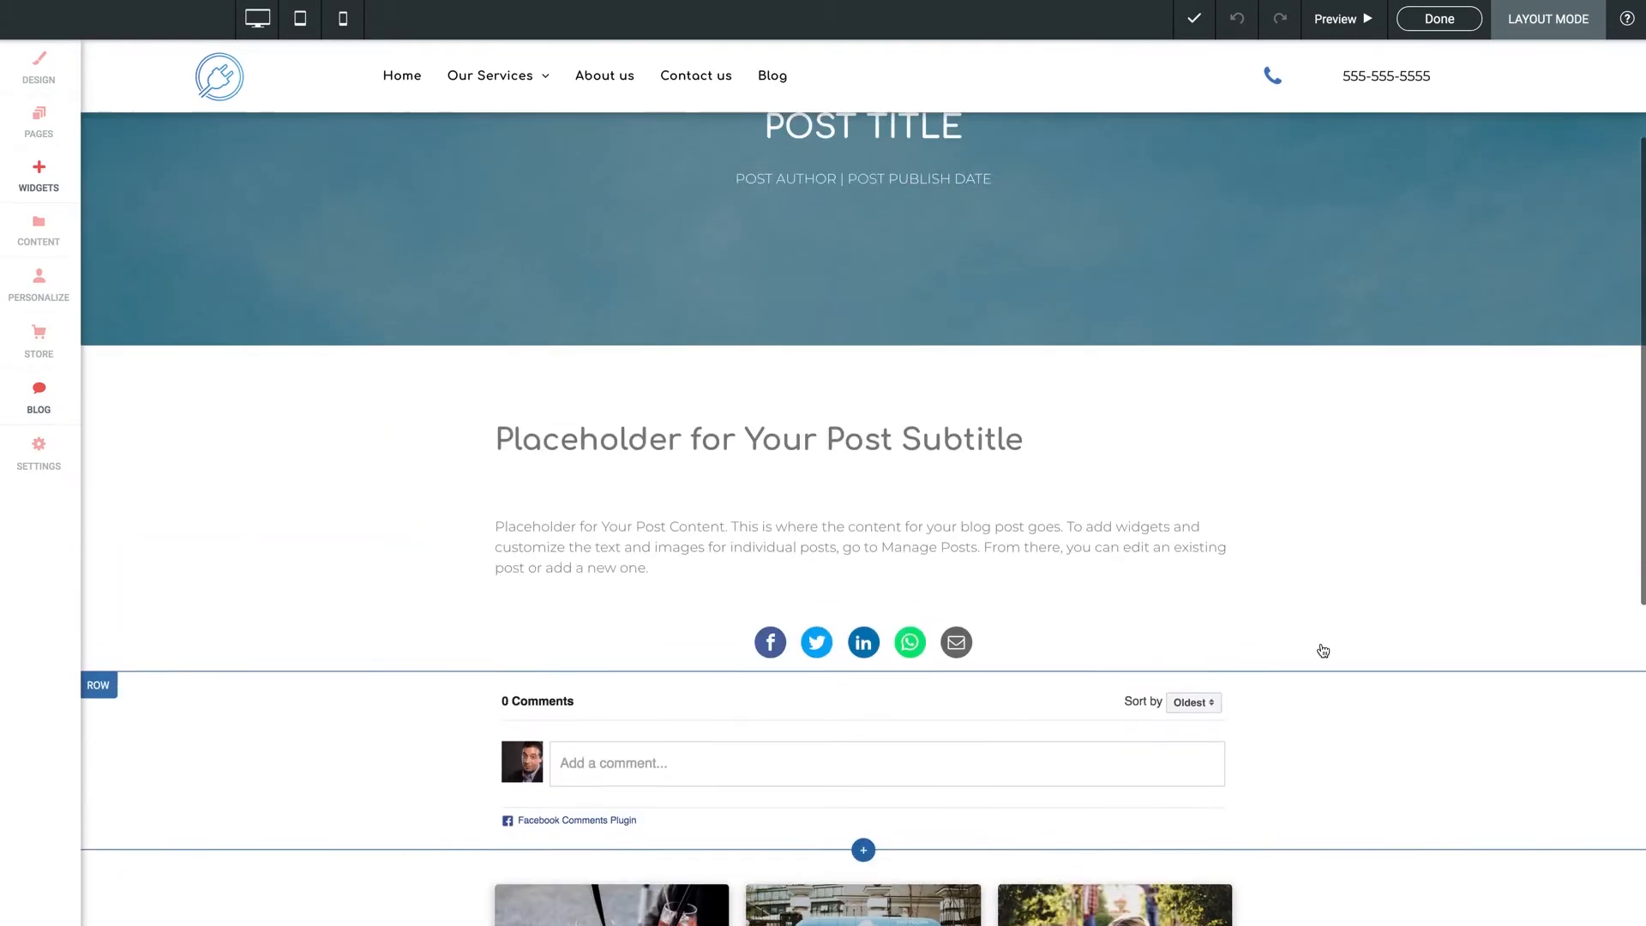
{"action": "scroll", "coordinate": [1322, 650], "scroll_direction": "up", "scroll_amount": 2}
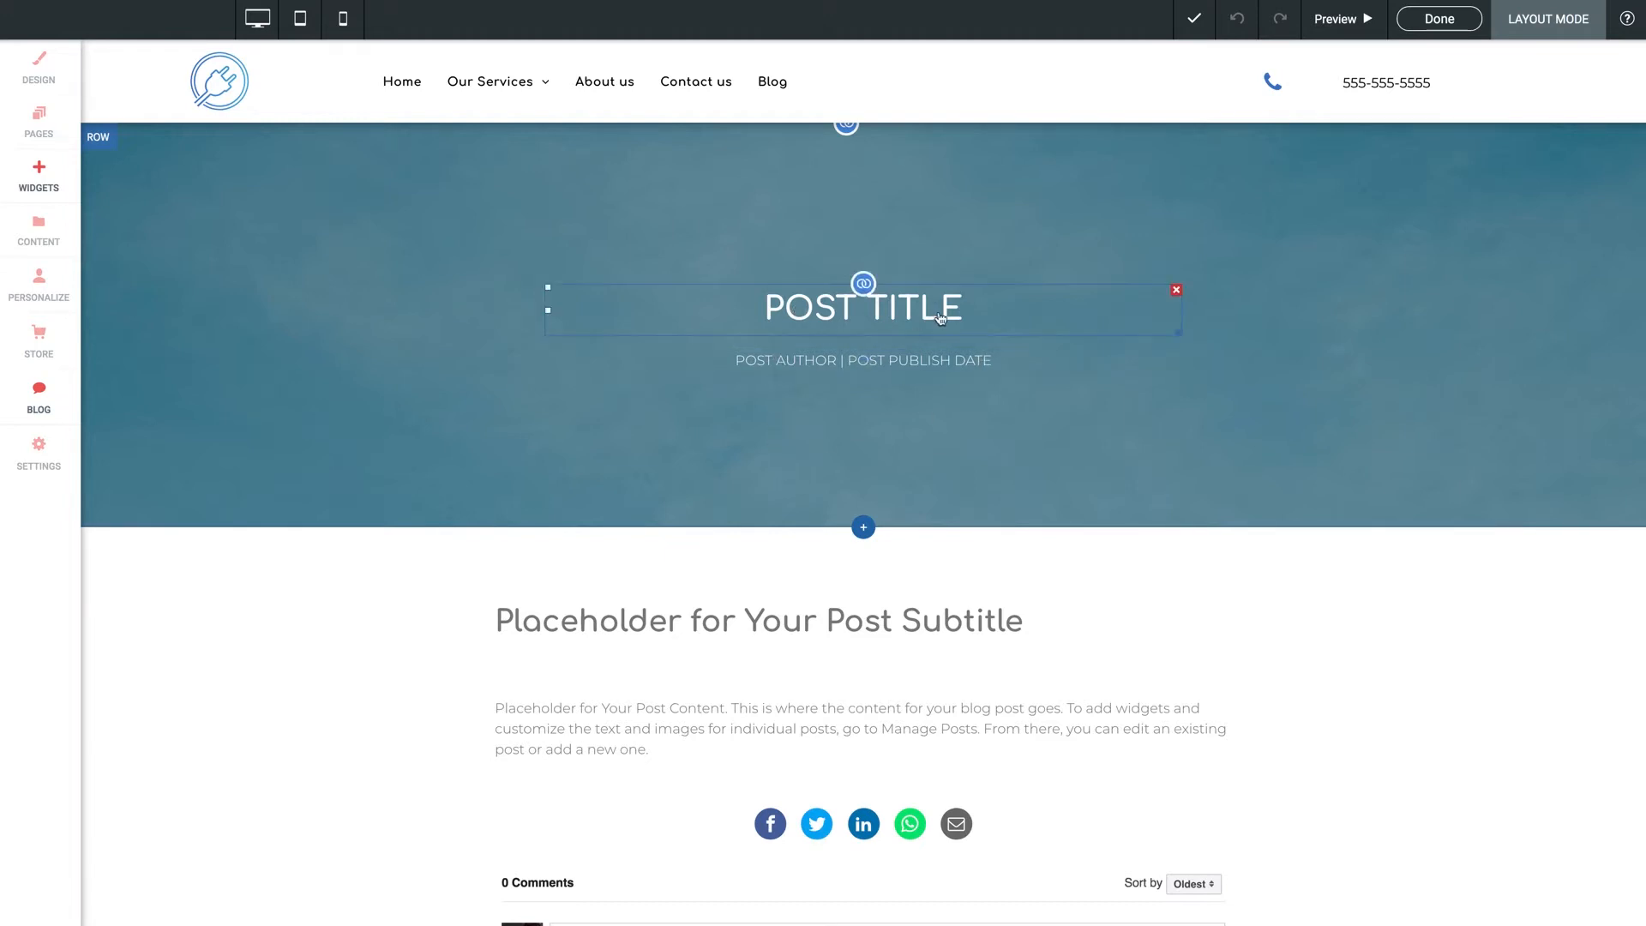
Open the post title's design settings and look through the available fonts.
{"action": "right_click", "coordinate": [829, 313]}
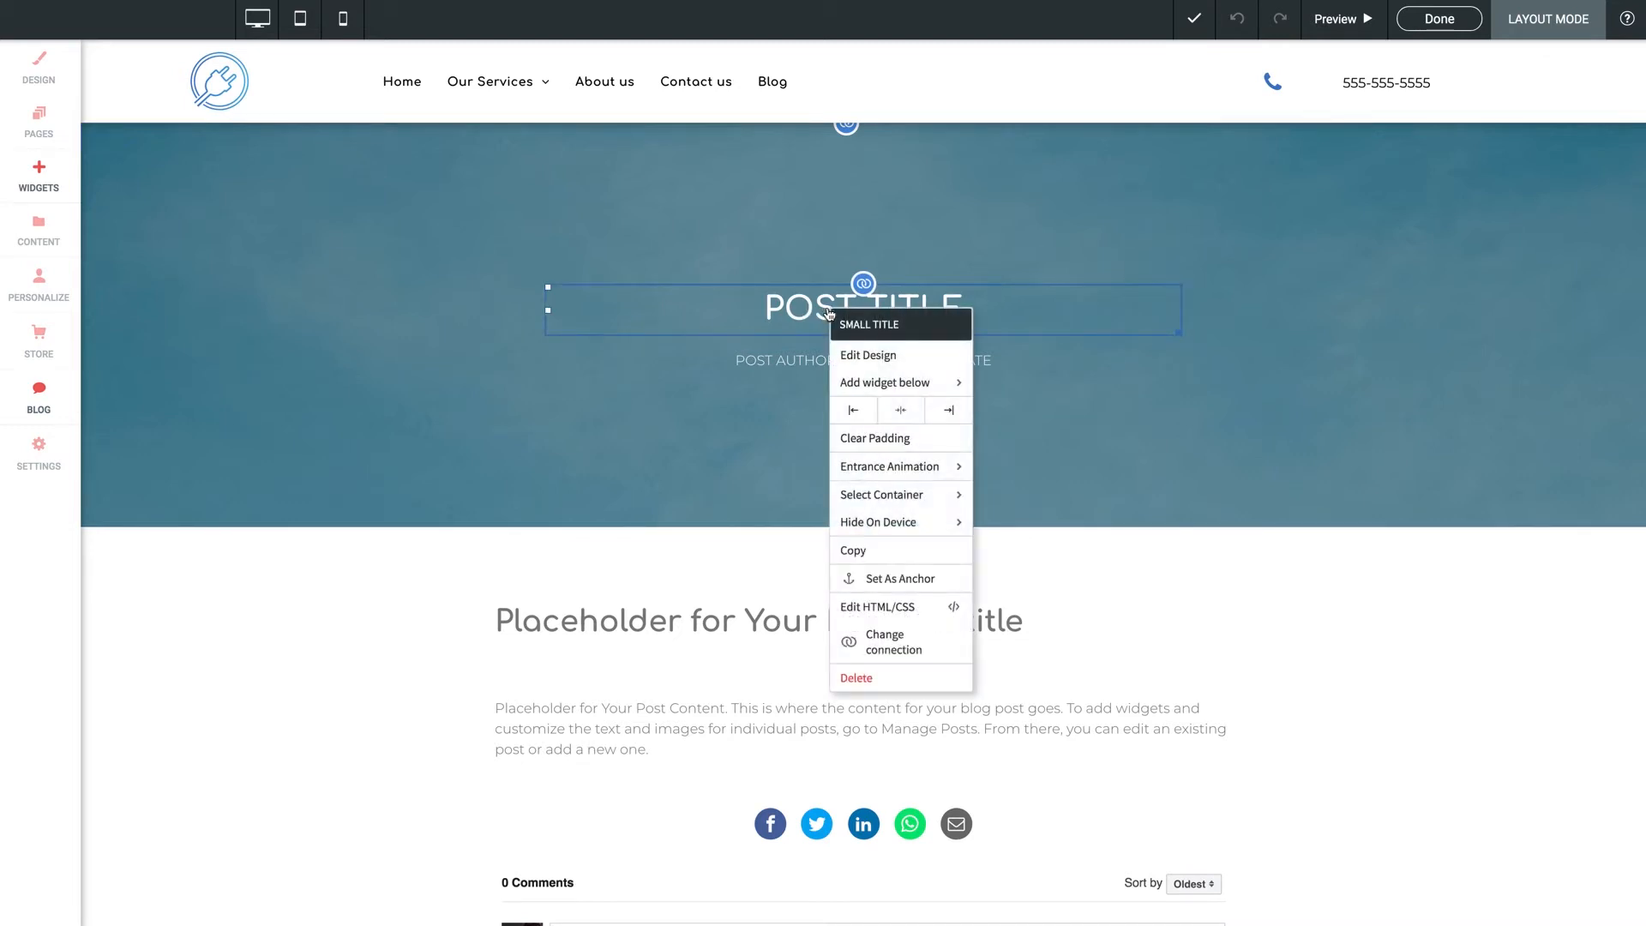
{"action": "left_click", "coordinate": [861, 356]}
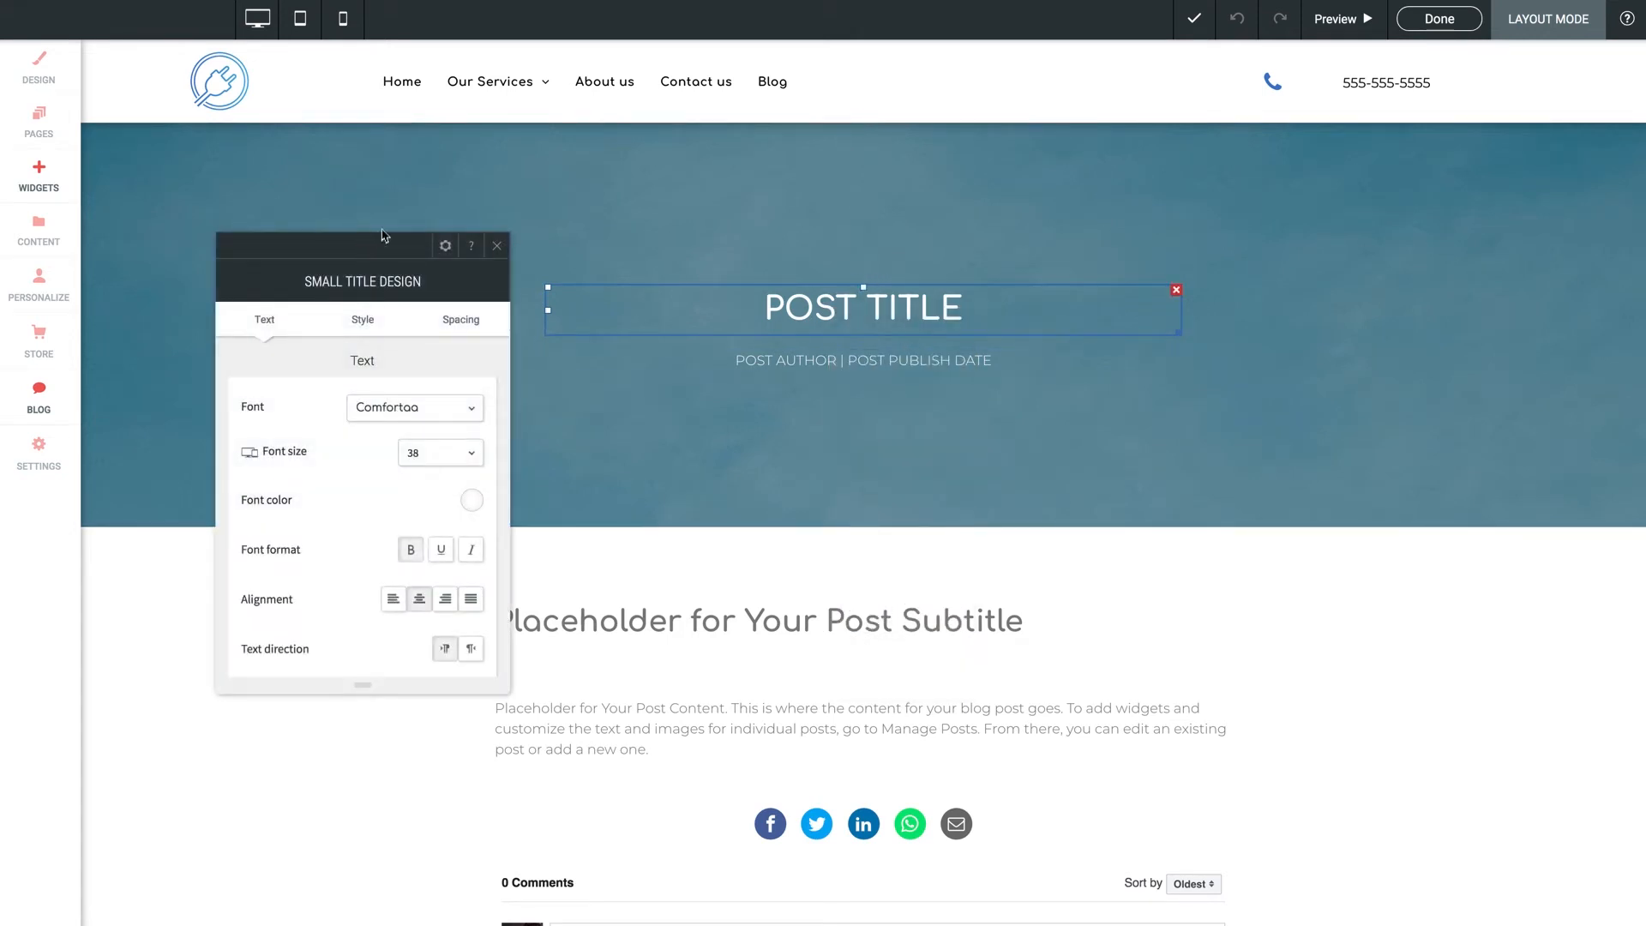
{"action": "left_click_drag", "start_coordinate": [366, 249], "coordinate": [546, 194]}
{"action": "scroll", "coordinate": [624, 349], "scroll_direction": "down", "scroll_amount": 2}
{"action": "scroll", "coordinate": [617, 352], "scroll_direction": "up", "scroll_amount": 2}
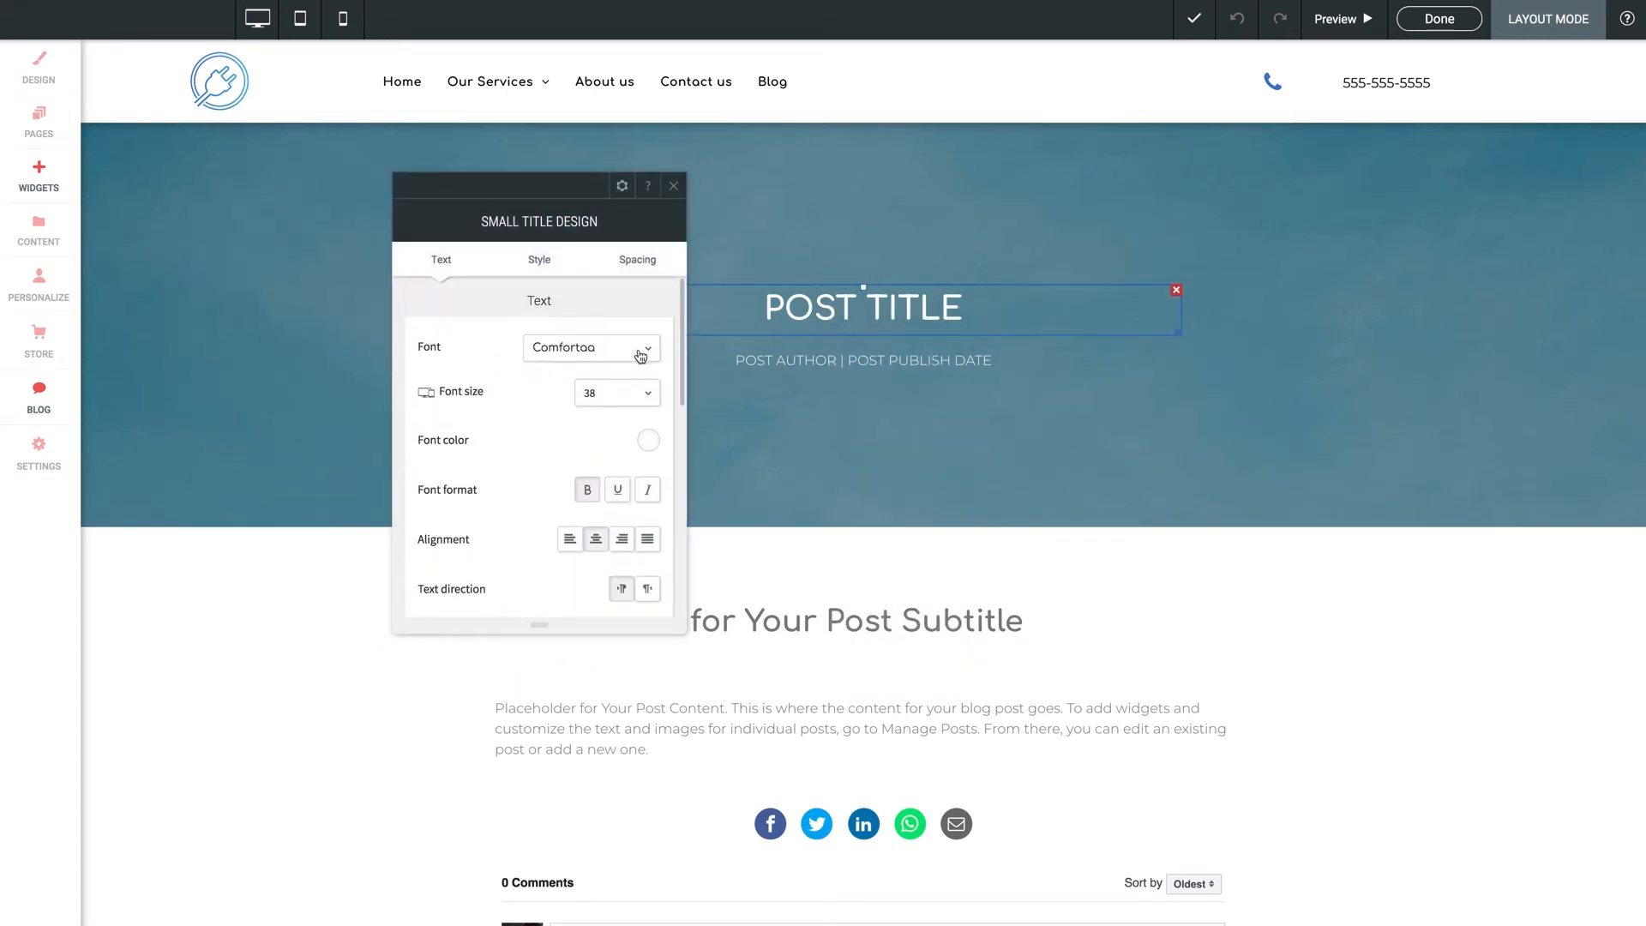
{"action": "left_click", "coordinate": [643, 349]}
{"action": "scroll", "coordinate": [609, 423], "scroll_direction": "down", "scroll_amount": 6}
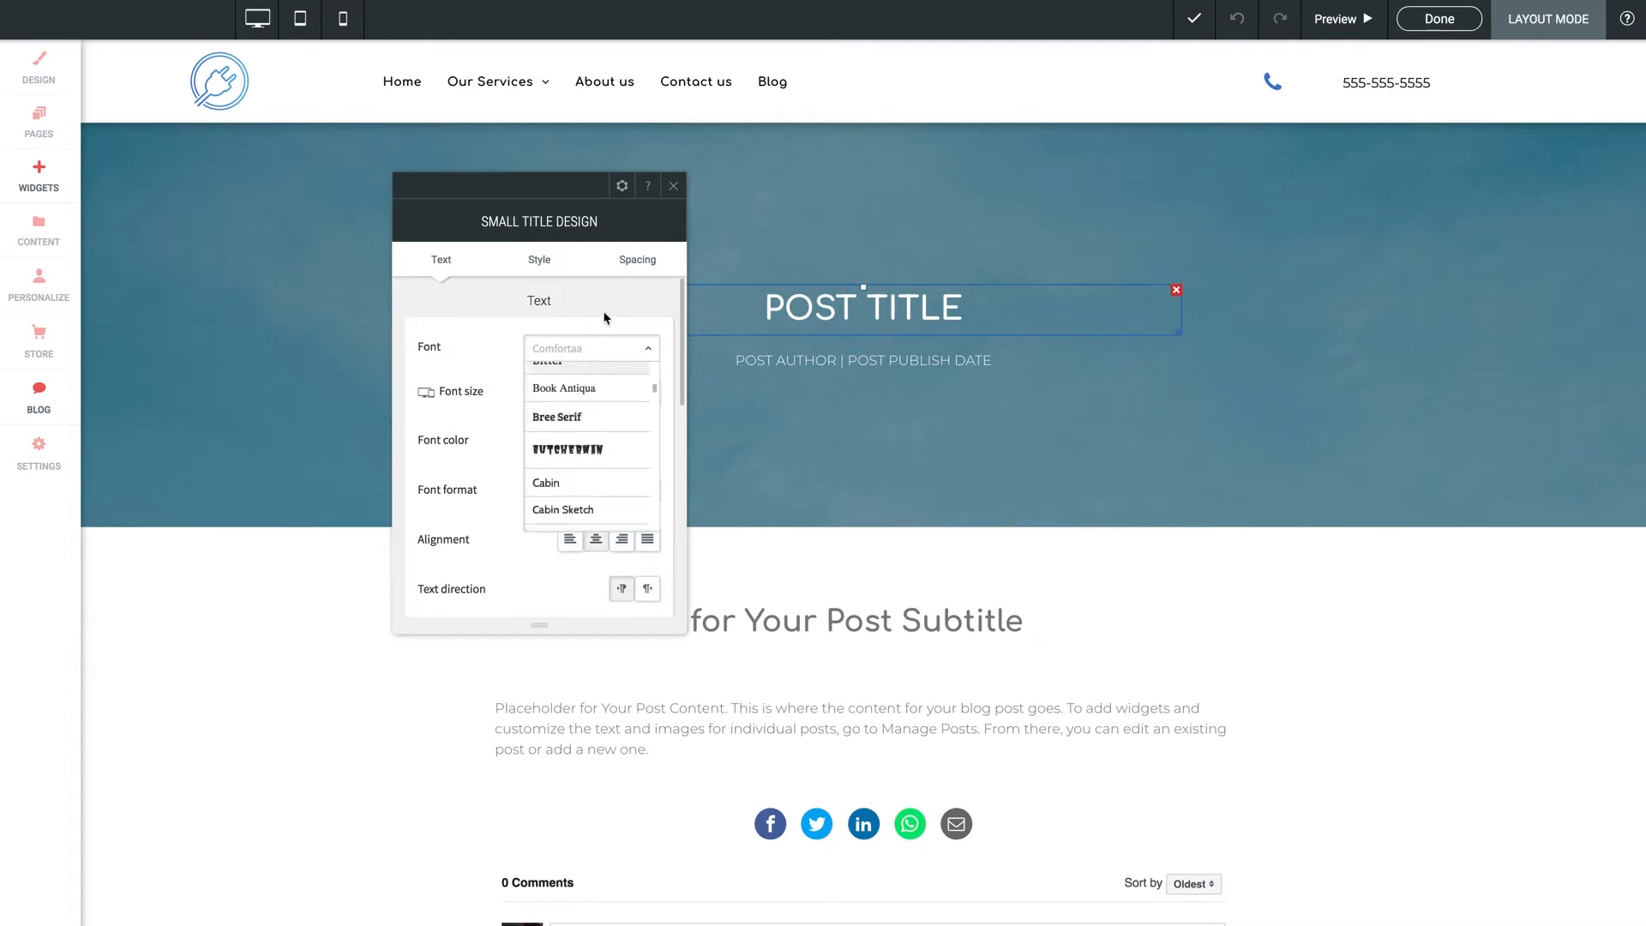
{"action": "left_click", "coordinate": [513, 426]}
{"action": "scroll", "coordinate": [514, 424], "scroll_direction": "down", "scroll_amount": 1}
Review the post title's font sizes, text formatting, background and border options, and close its design settings.
{"action": "left_click", "coordinate": [637, 367]}
{"action": "scroll", "coordinate": [621, 440], "scroll_direction": "down", "scroll_amount": 3}
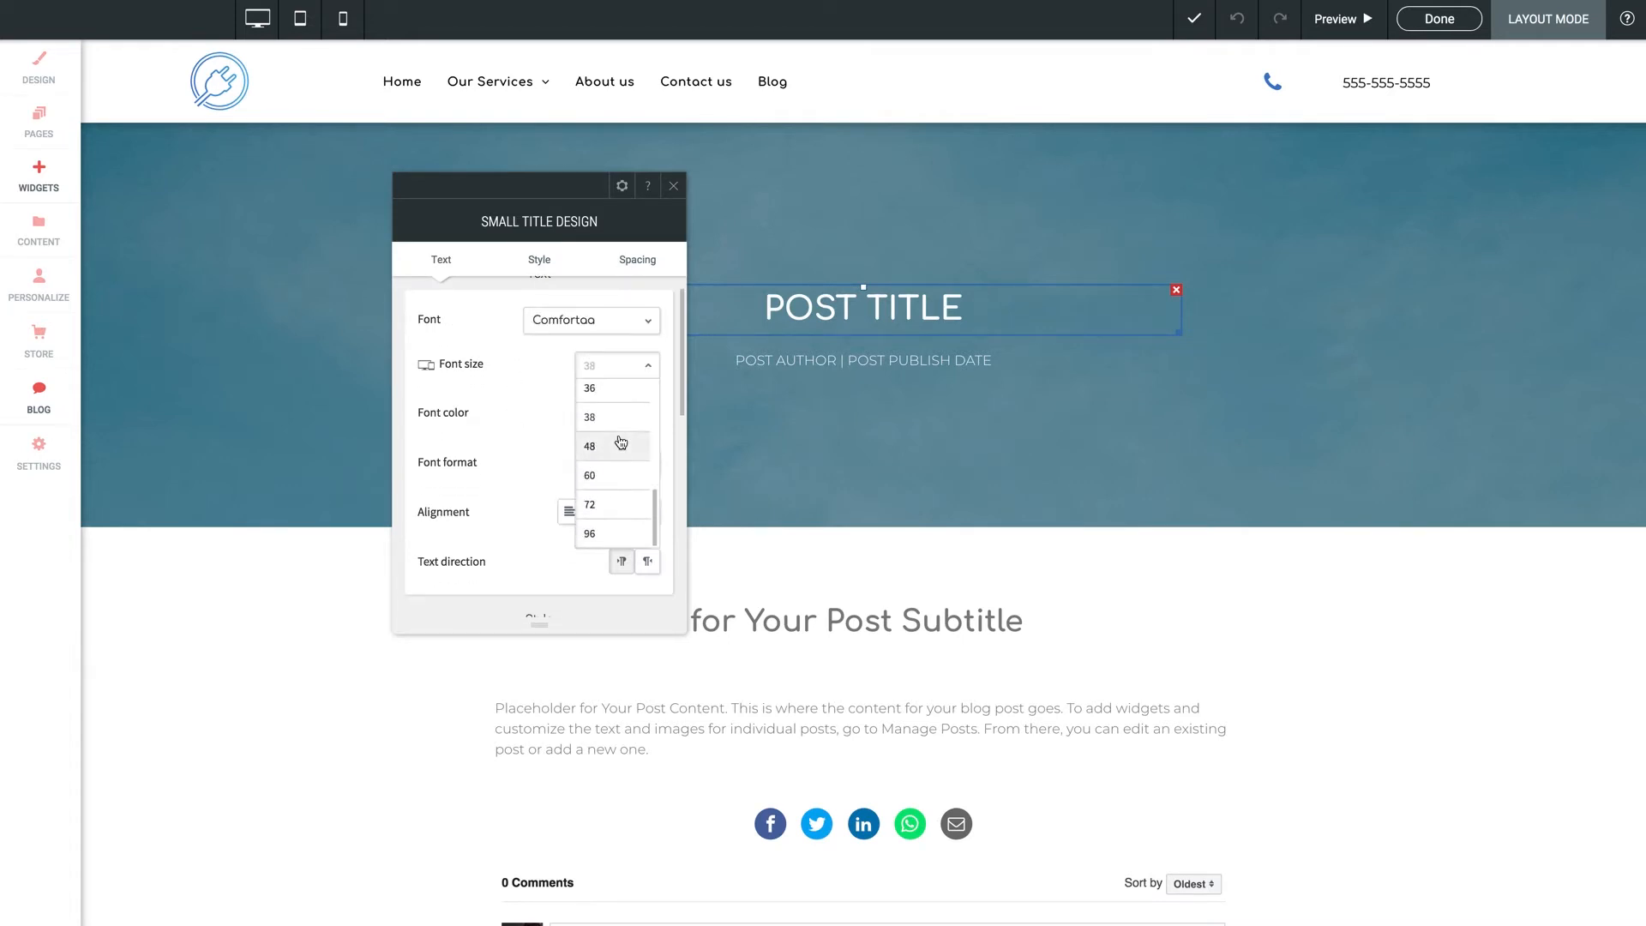
{"action": "left_click", "coordinate": [544, 409]}
{"action": "scroll", "coordinate": [542, 411], "scroll_direction": "down", "scroll_amount": 5}
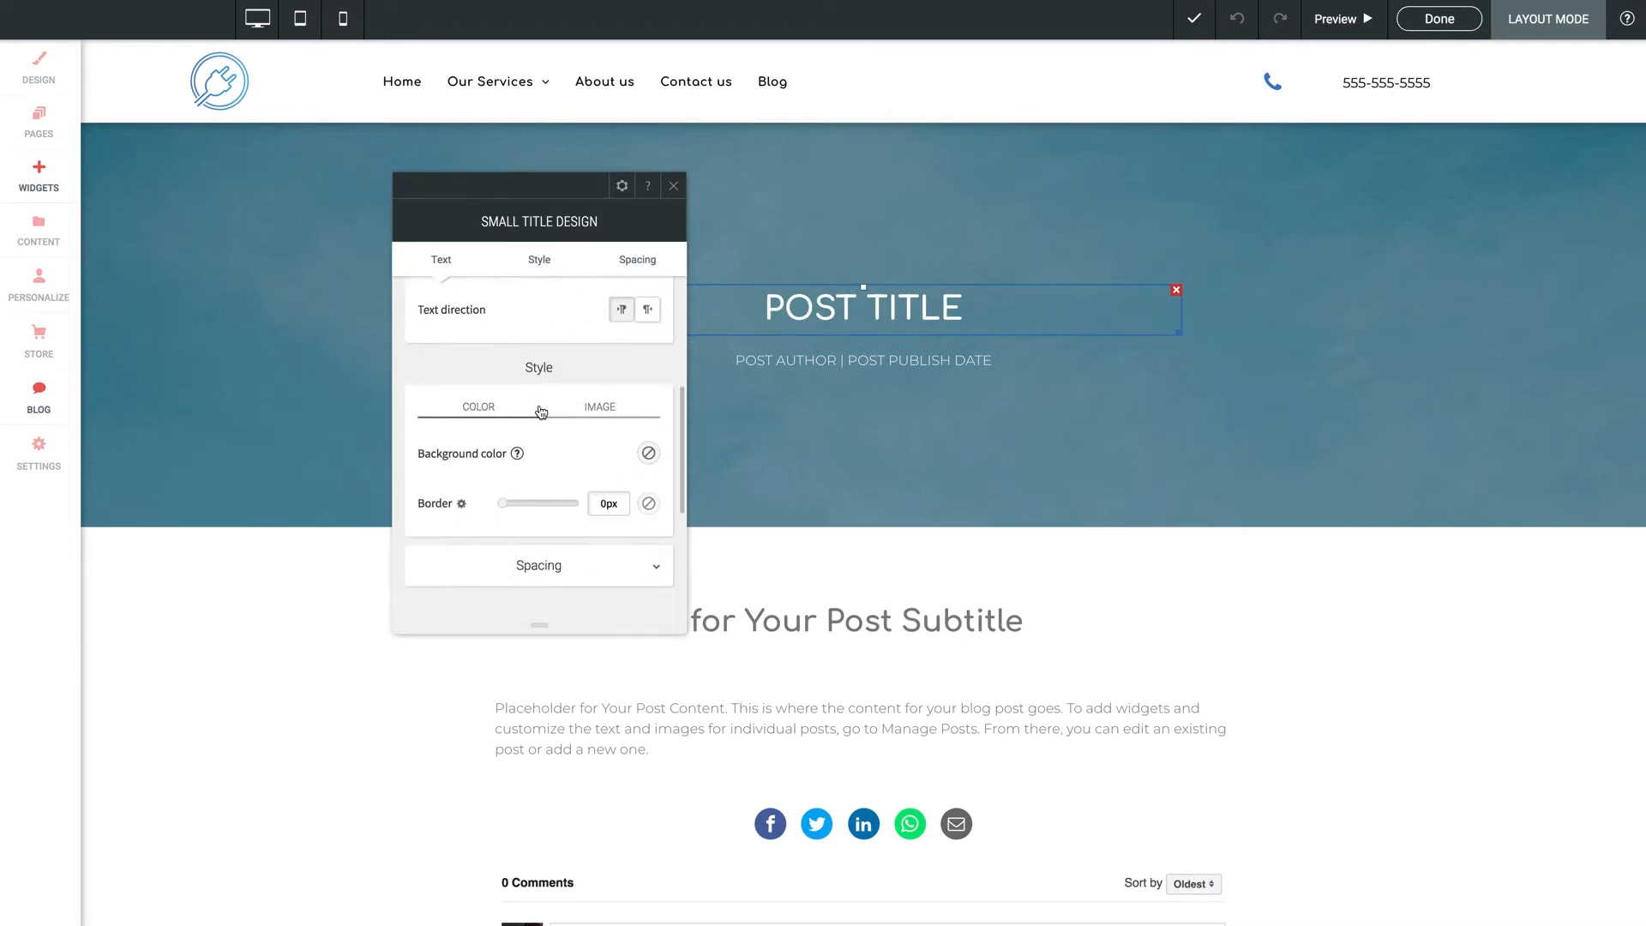
{"action": "scroll", "coordinate": [540, 411], "scroll_direction": "up", "scroll_amount": 4}
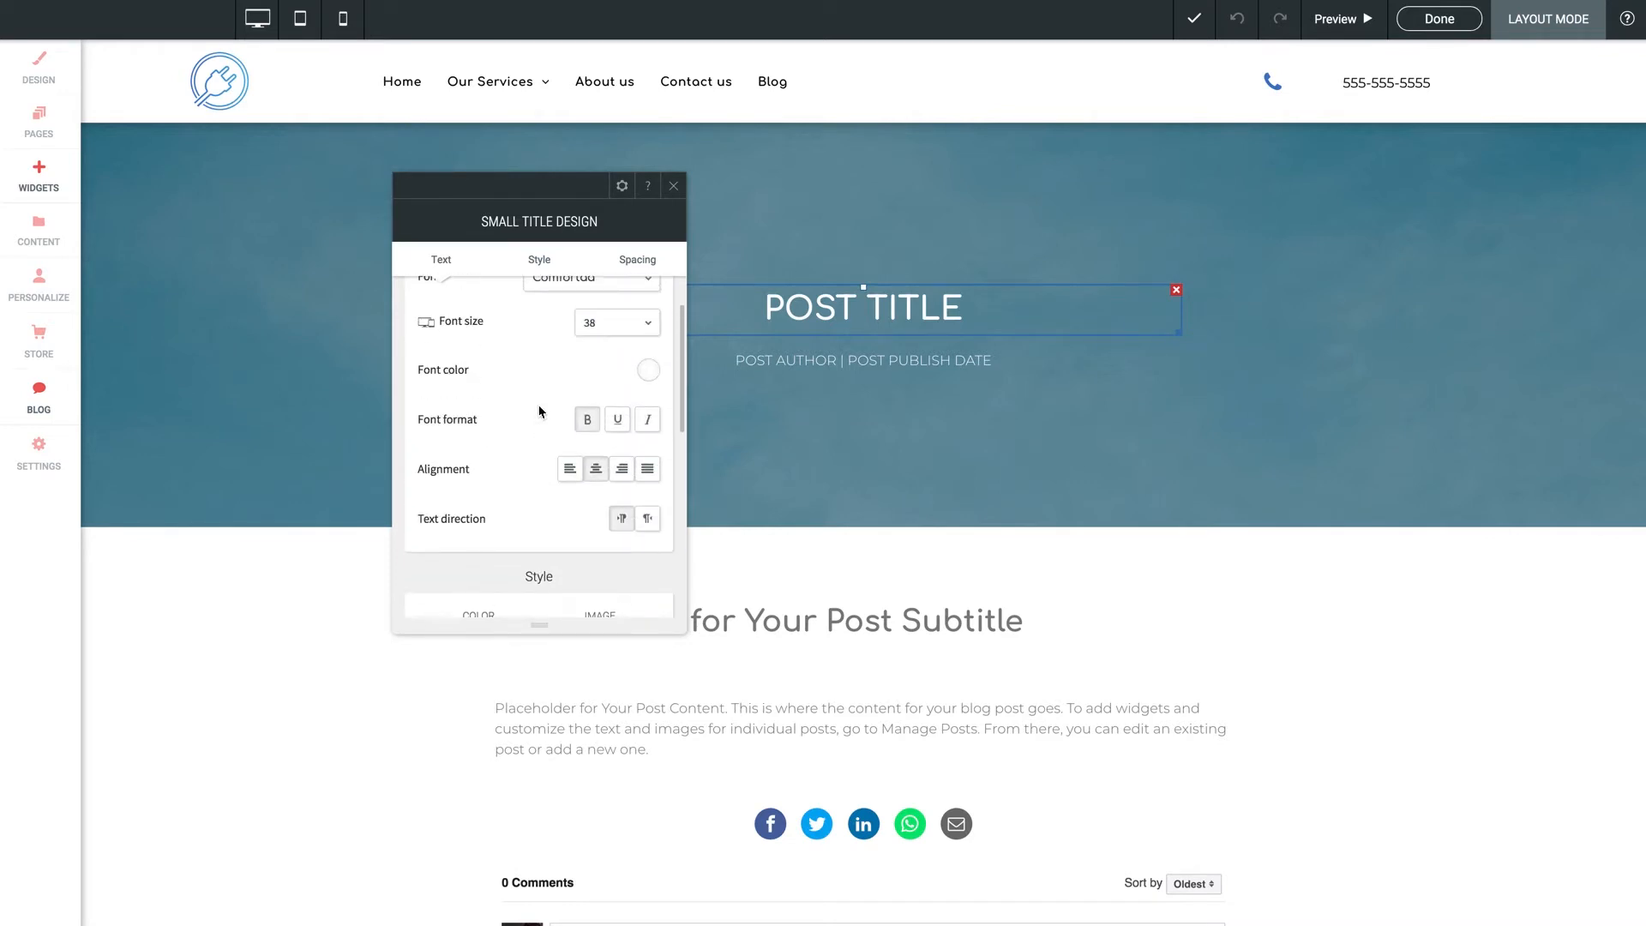
{"action": "scroll", "coordinate": [539, 411], "scroll_direction": "up", "scroll_amount": 1}
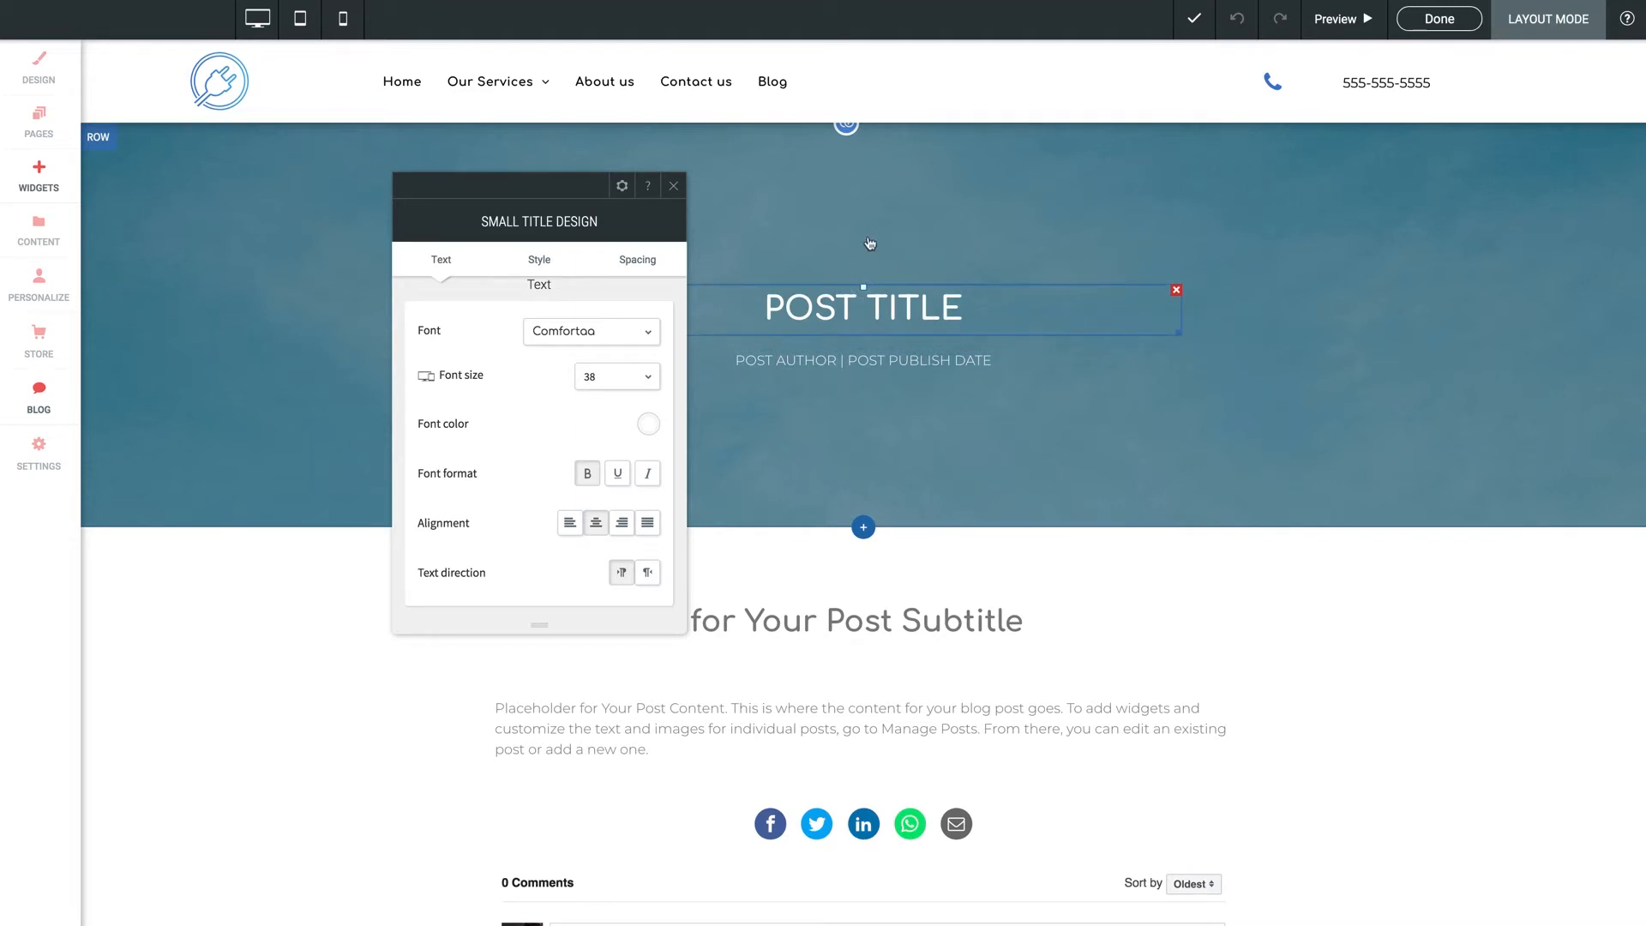
{"action": "left_click", "coordinate": [673, 189]}
Examine the share icons' content and design settings, including layout, icon size, spacing and desktop hover effects.
{"action": "scroll", "coordinate": [383, 463], "scroll_direction": "down", "scroll_amount": 3}
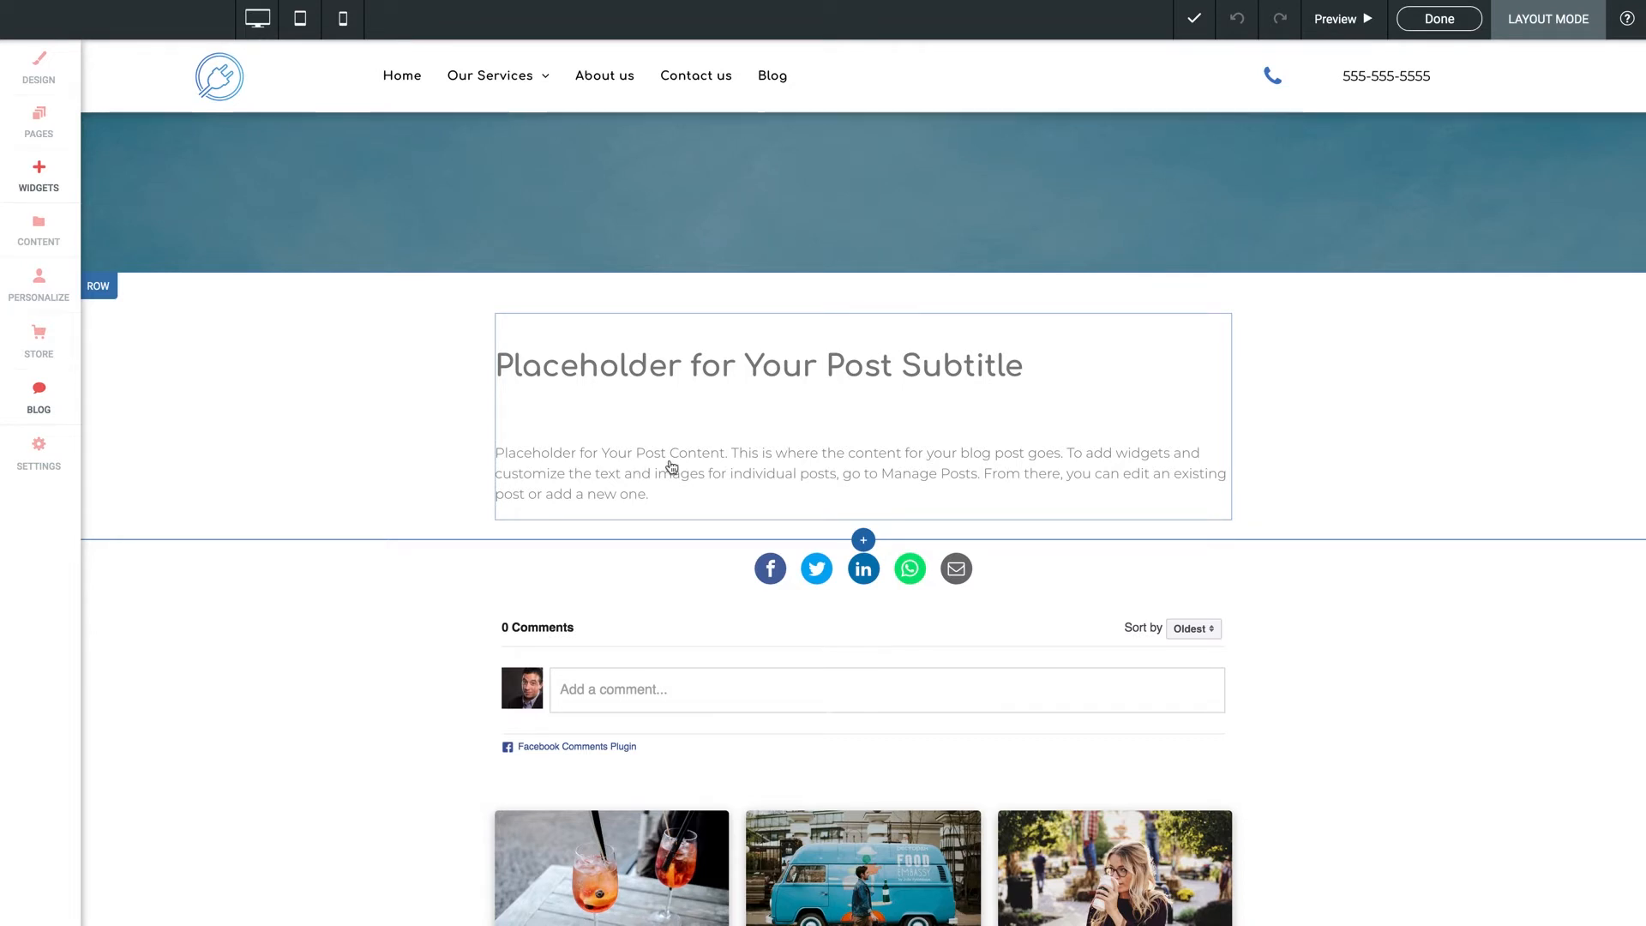
{"action": "scroll", "coordinate": [671, 468], "scroll_direction": "down", "scroll_amount": 3}
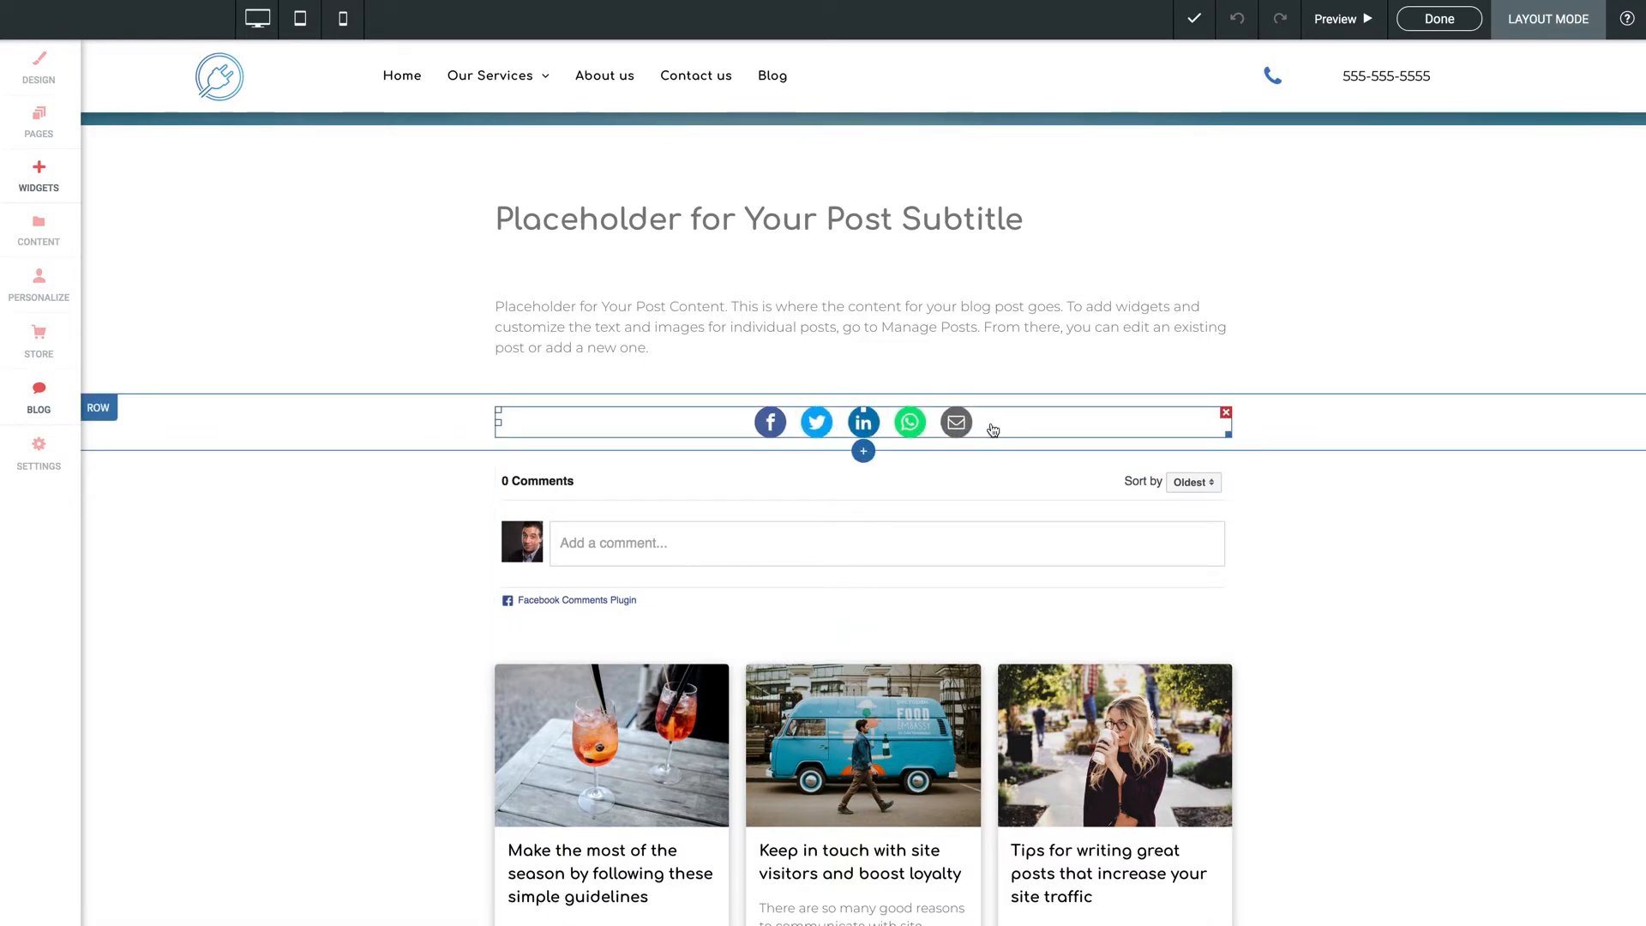
{"action": "left_click", "coordinate": [866, 426]}
{"action": "left_click_drag", "start_coordinate": [251, 264], "coordinate": [489, 255]}
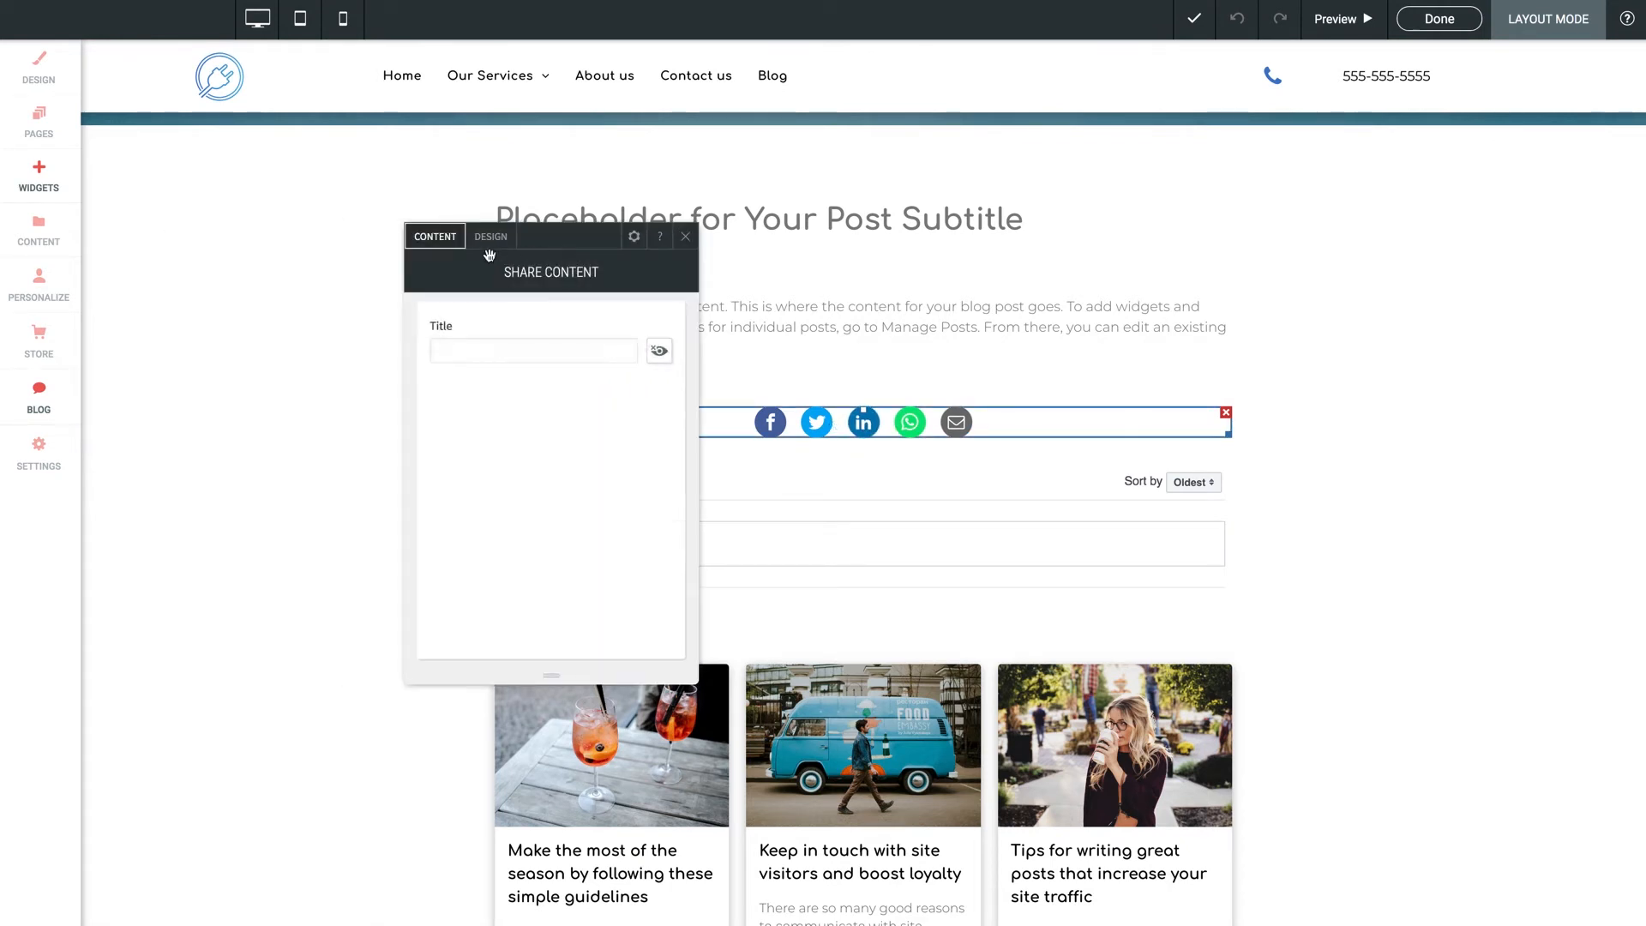
{"action": "left_click", "coordinate": [492, 241]}
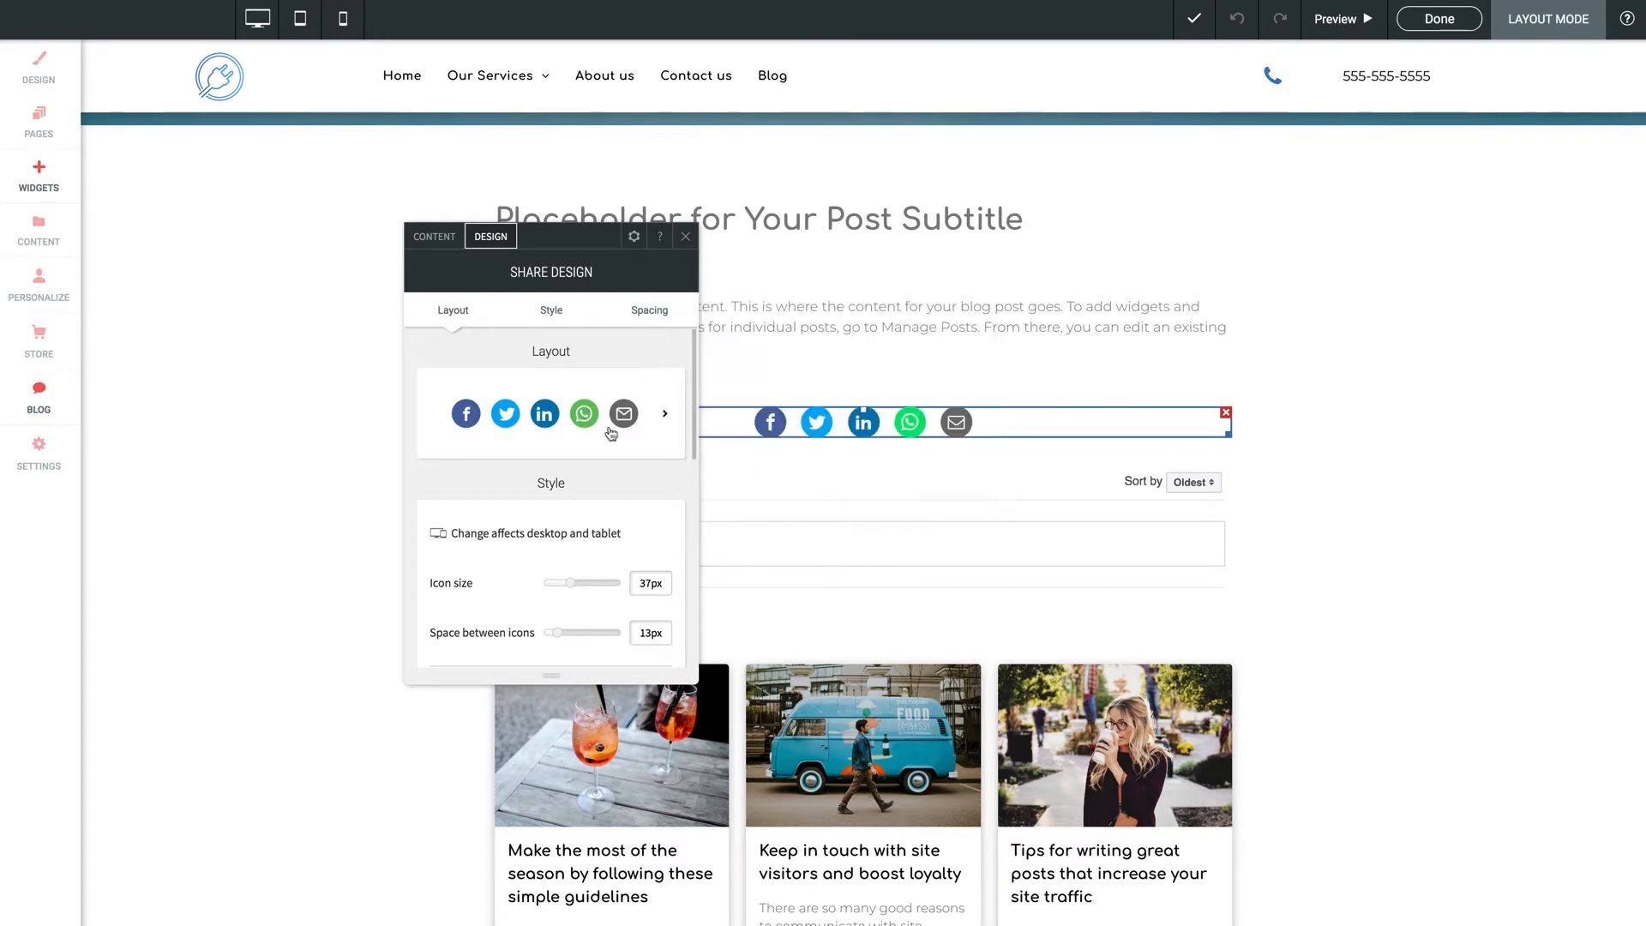
{"action": "scroll", "coordinate": [609, 433], "scroll_direction": "down", "scroll_amount": 3}
{"action": "scroll", "coordinate": [551, 414], "scroll_direction": "down", "scroll_amount": 1}
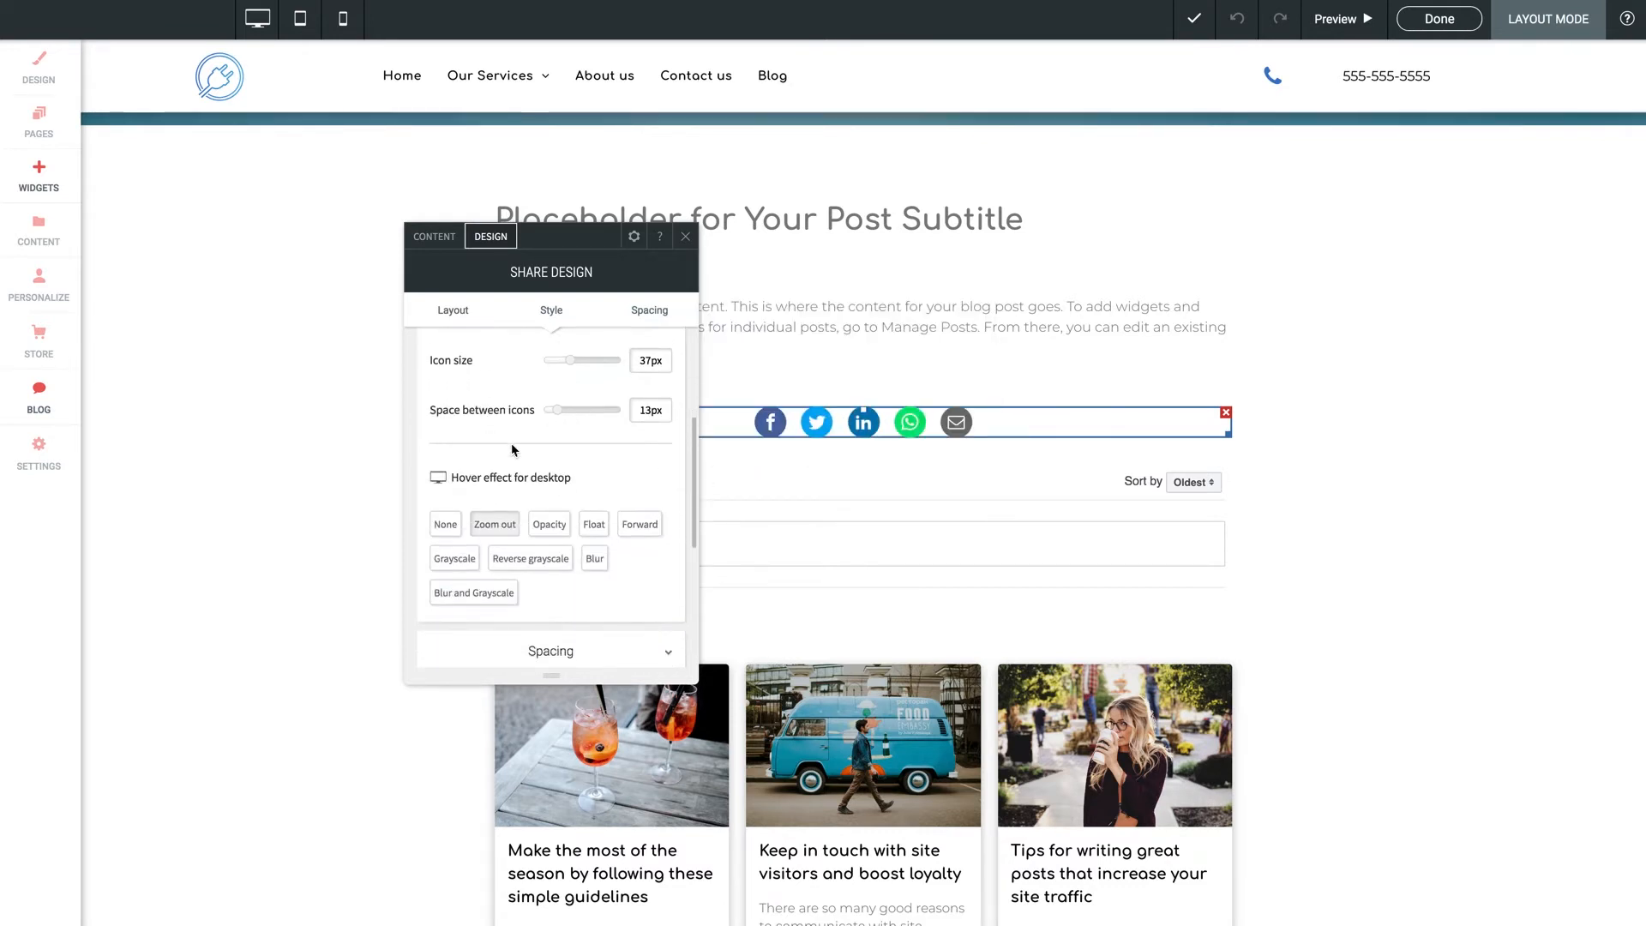
{"action": "scroll", "coordinate": [557, 433], "scroll_direction": "down", "scroll_amount": 1}
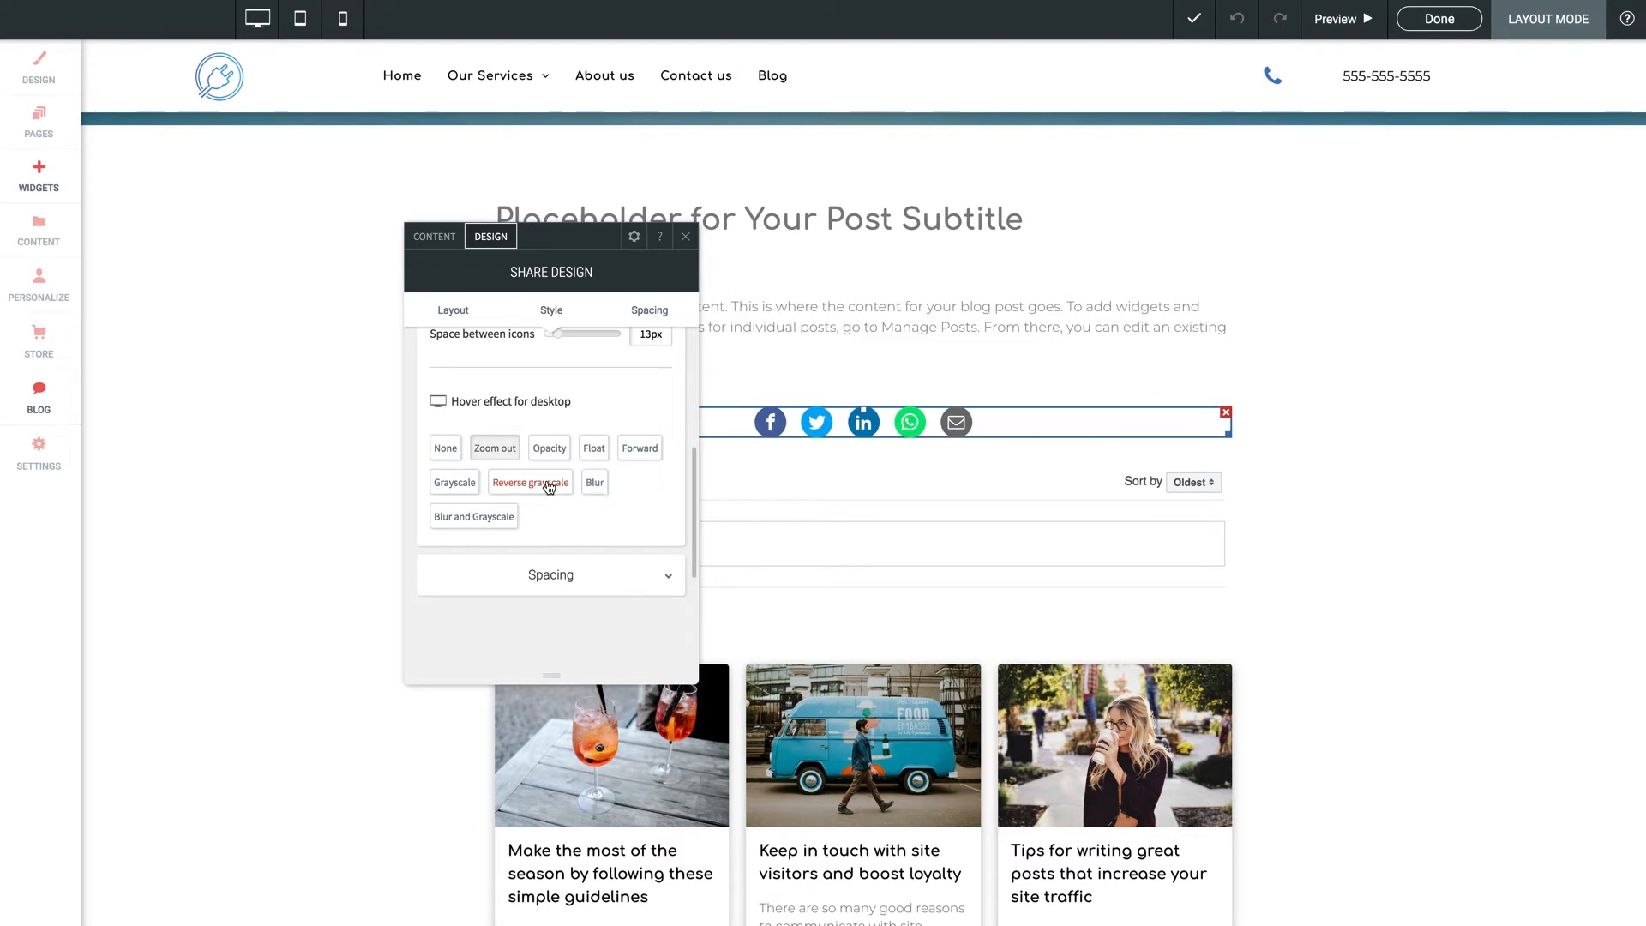
{"action": "left_click", "coordinate": [685, 237]}
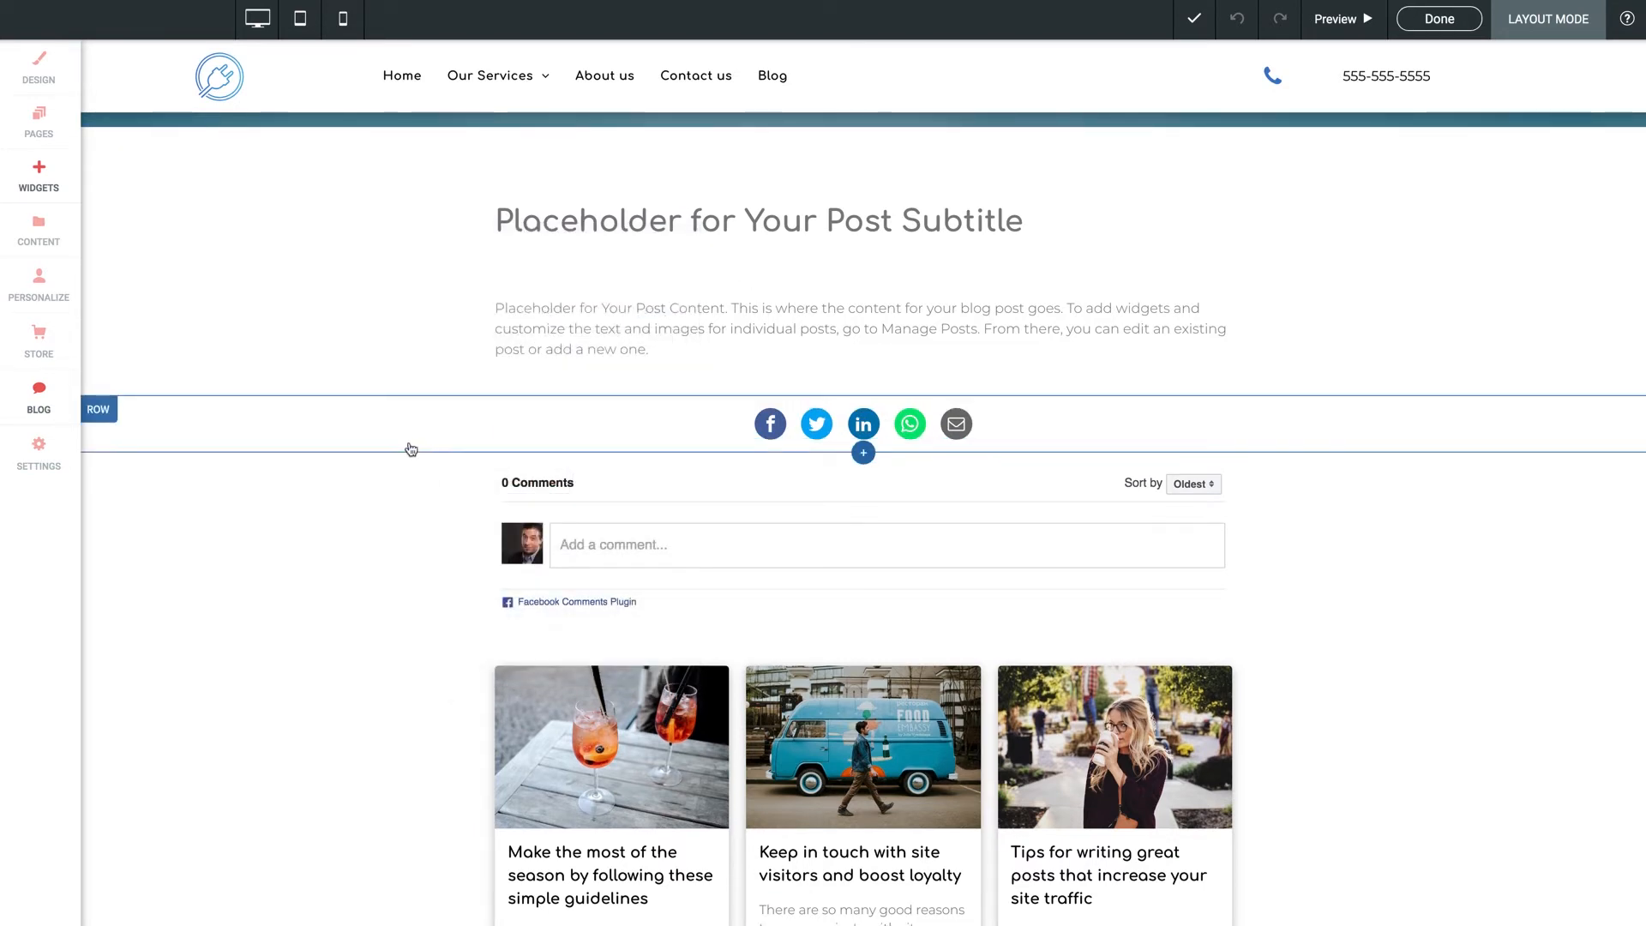
View the options for the row holding the share icons and look over the Facebook comments section.
{"action": "left_click", "coordinate": [99, 411]}
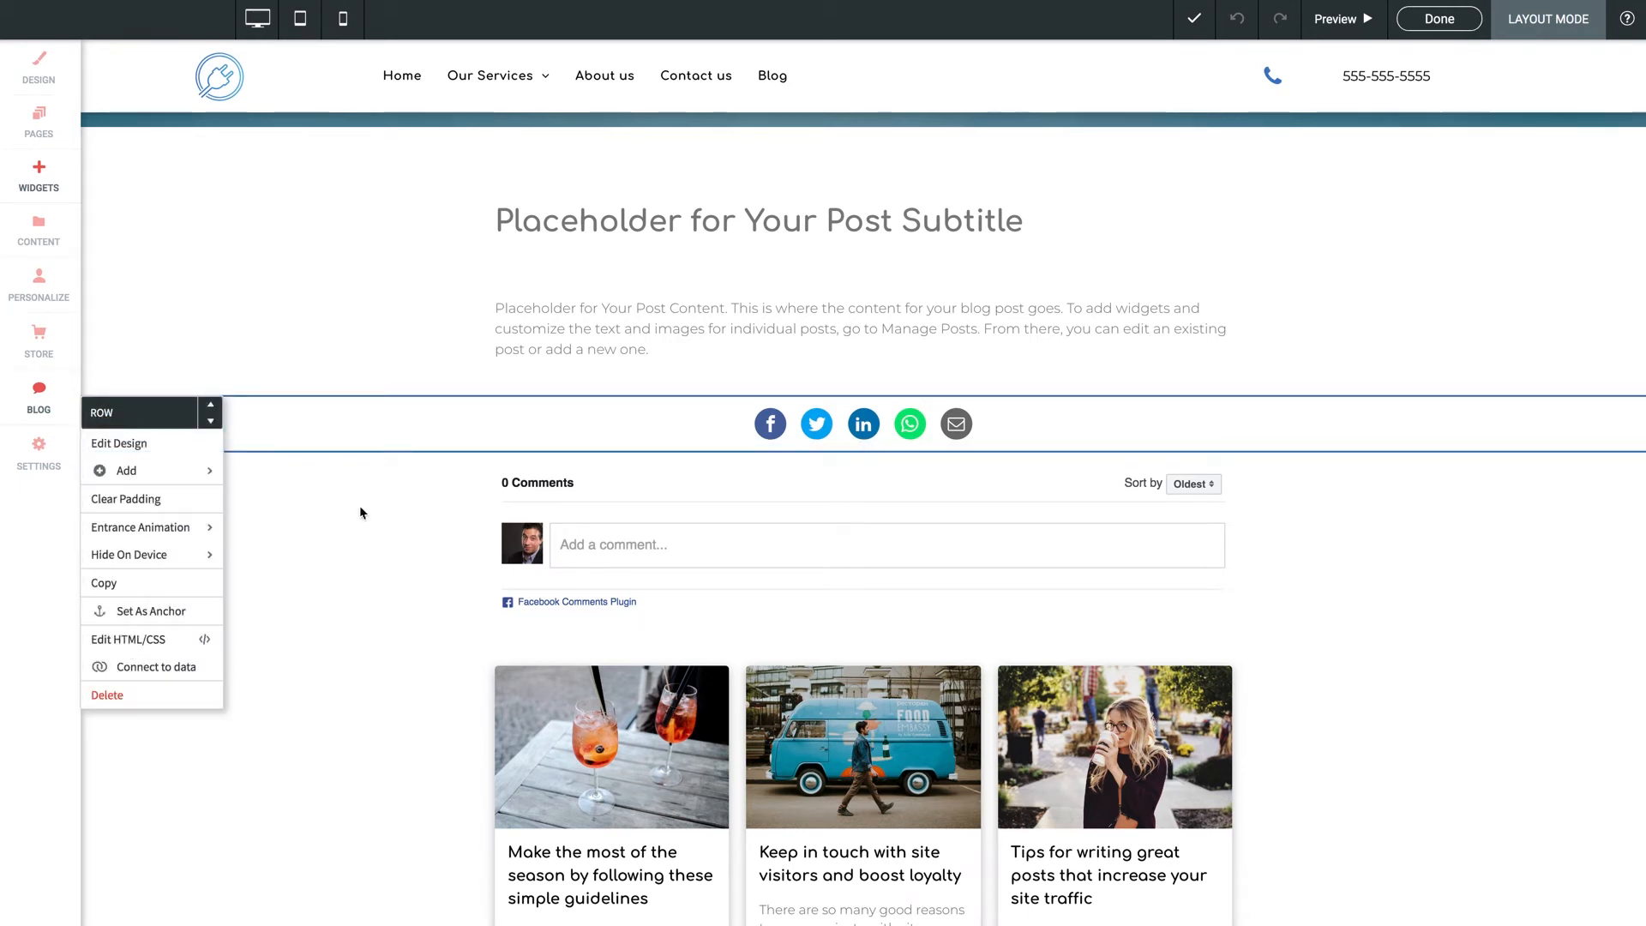
{"action": "scroll", "coordinate": [668, 540], "scroll_direction": "down", "scroll_amount": 2}
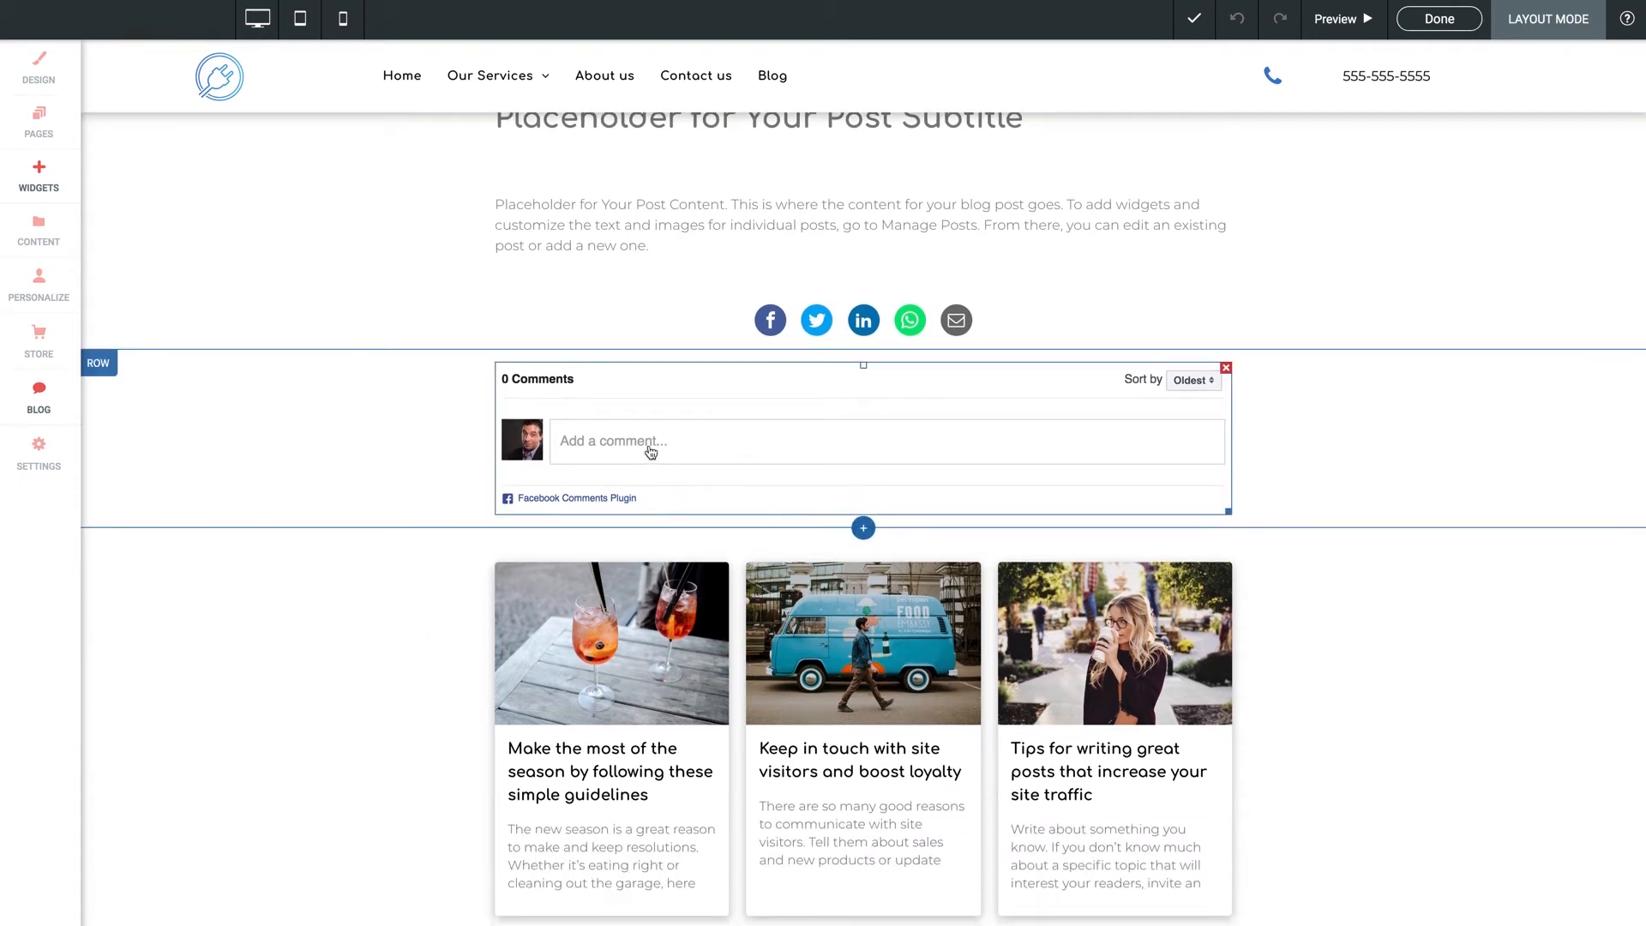
{"action": "scroll", "coordinate": [429, 577], "scroll_direction": "down", "scroll_amount": 4}
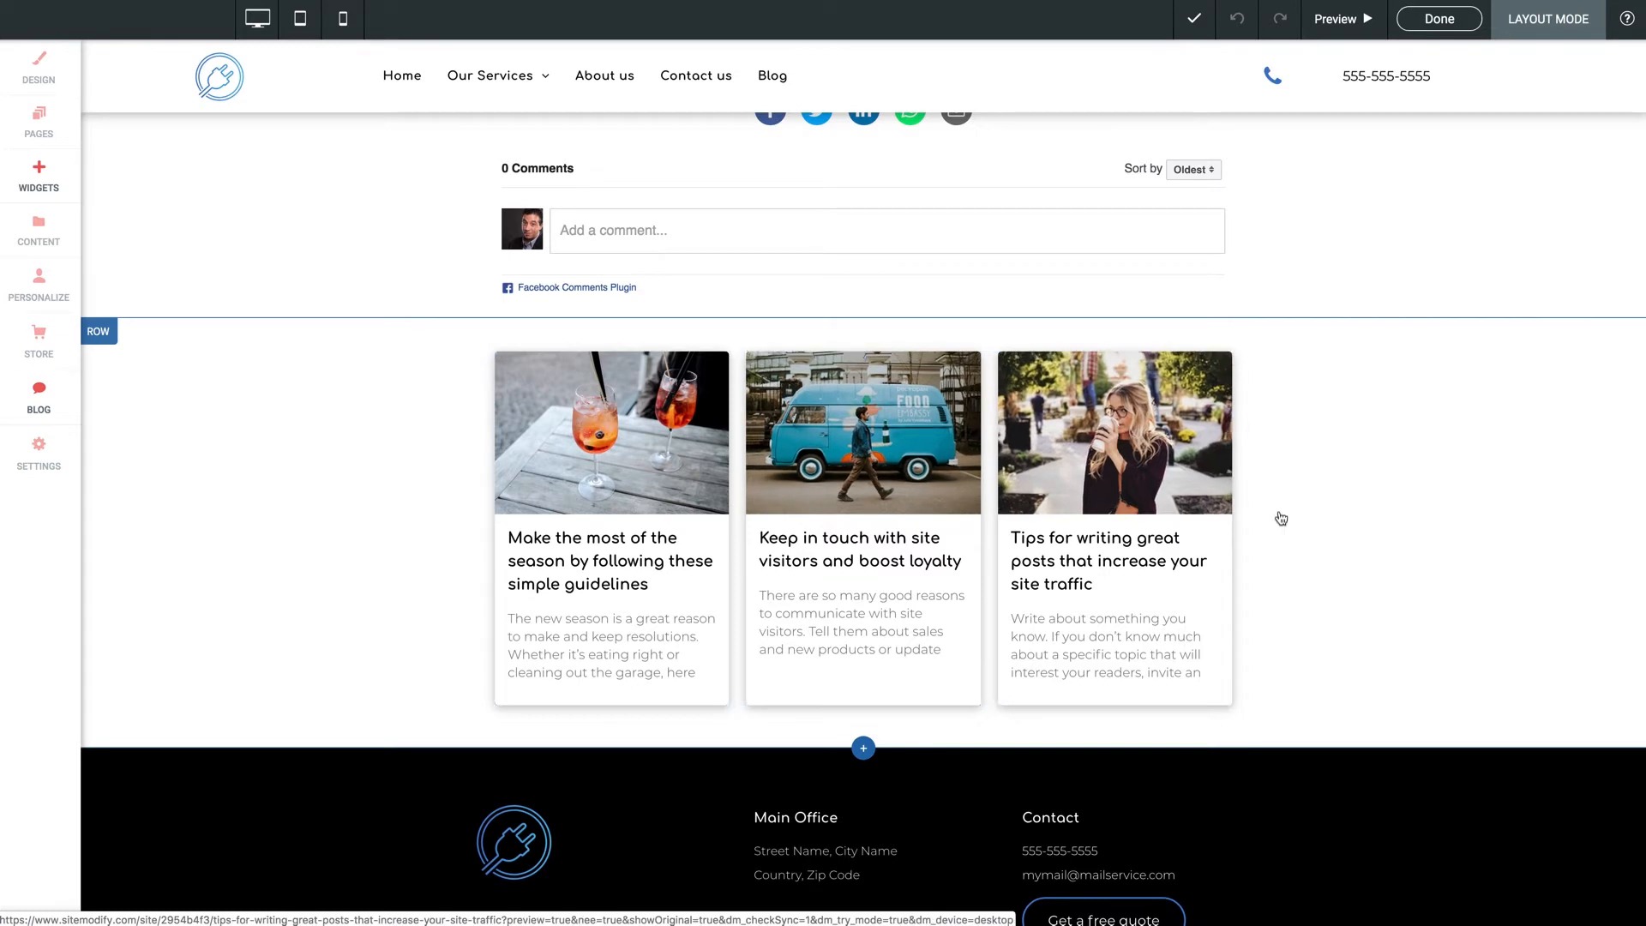
Open the All Posts widget's content settings and review its tag filter, button text and display toggles.
{"action": "left_click", "coordinate": [859, 467]}
{"action": "left_click_drag", "start_coordinate": [322, 249], "coordinate": [524, 224]}
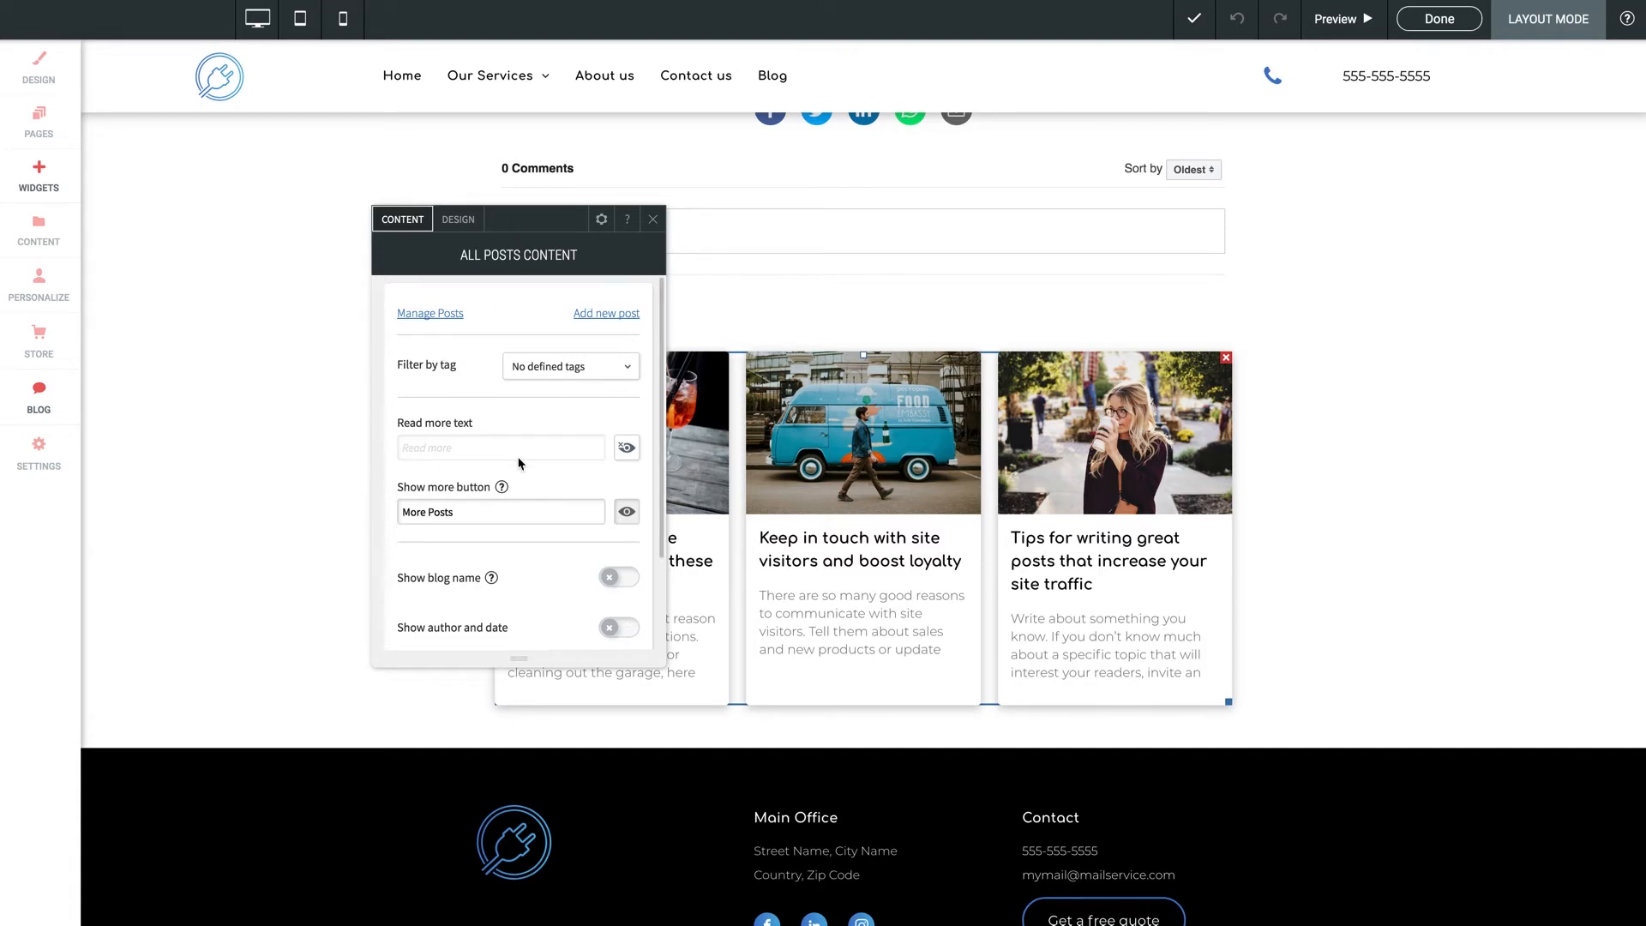
{"action": "scroll", "coordinate": [506, 463], "scroll_direction": "down", "scroll_amount": 2}
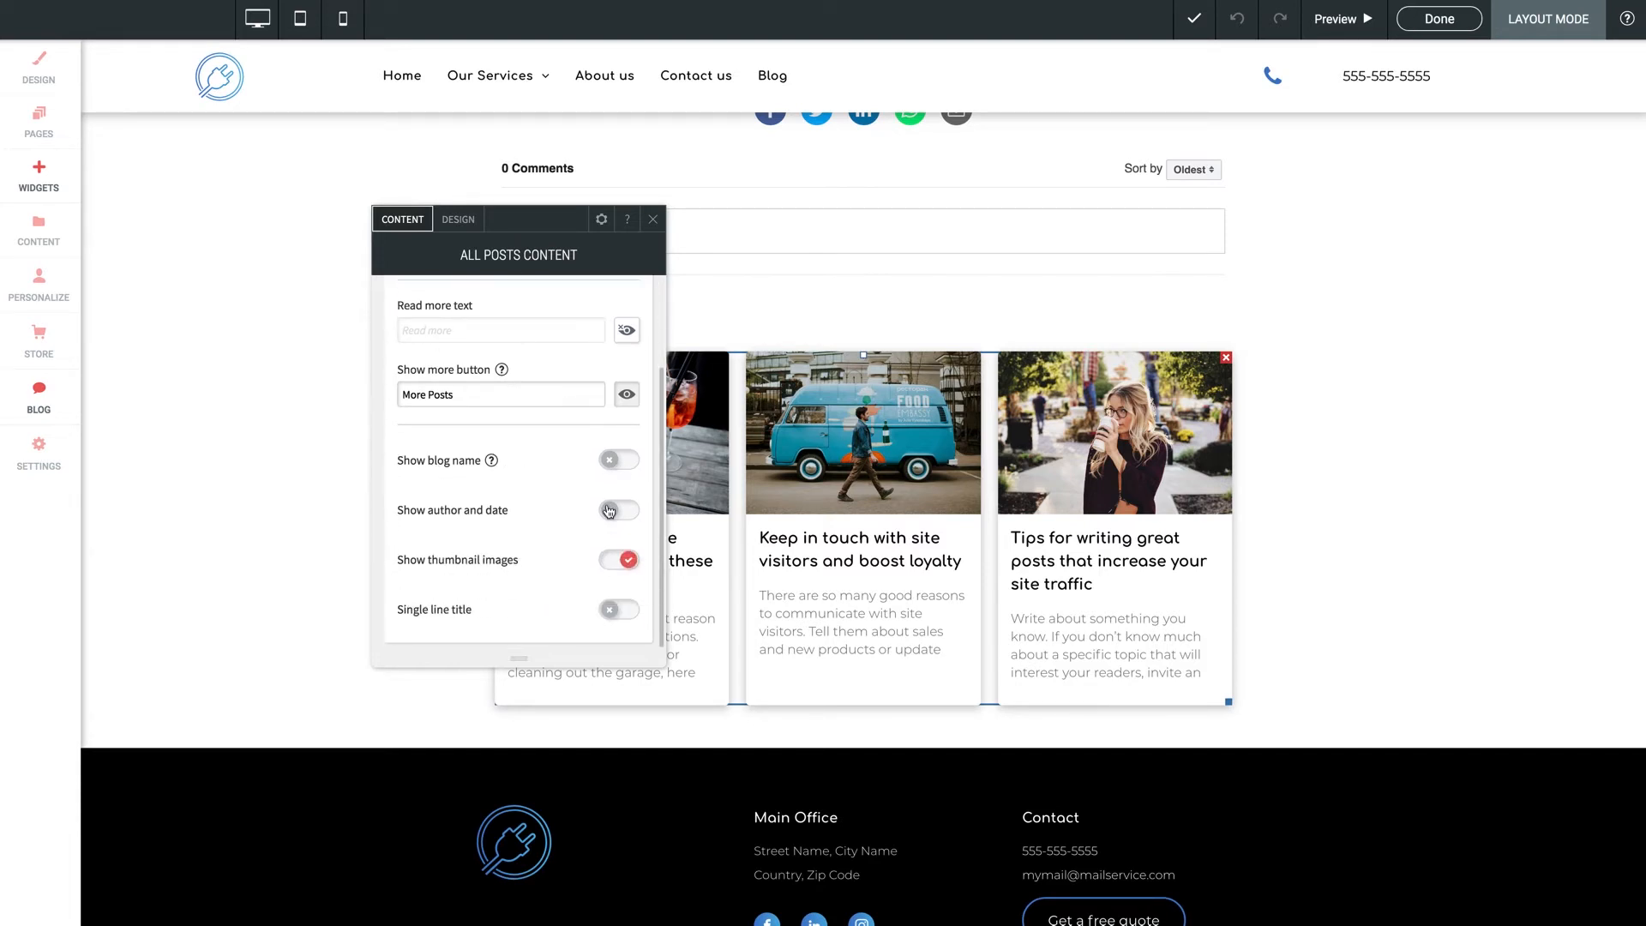
Review the All Posts widget's design layouts and its visible posts, posts per row and teaser line options.
{"action": "left_click", "coordinate": [459, 220]}
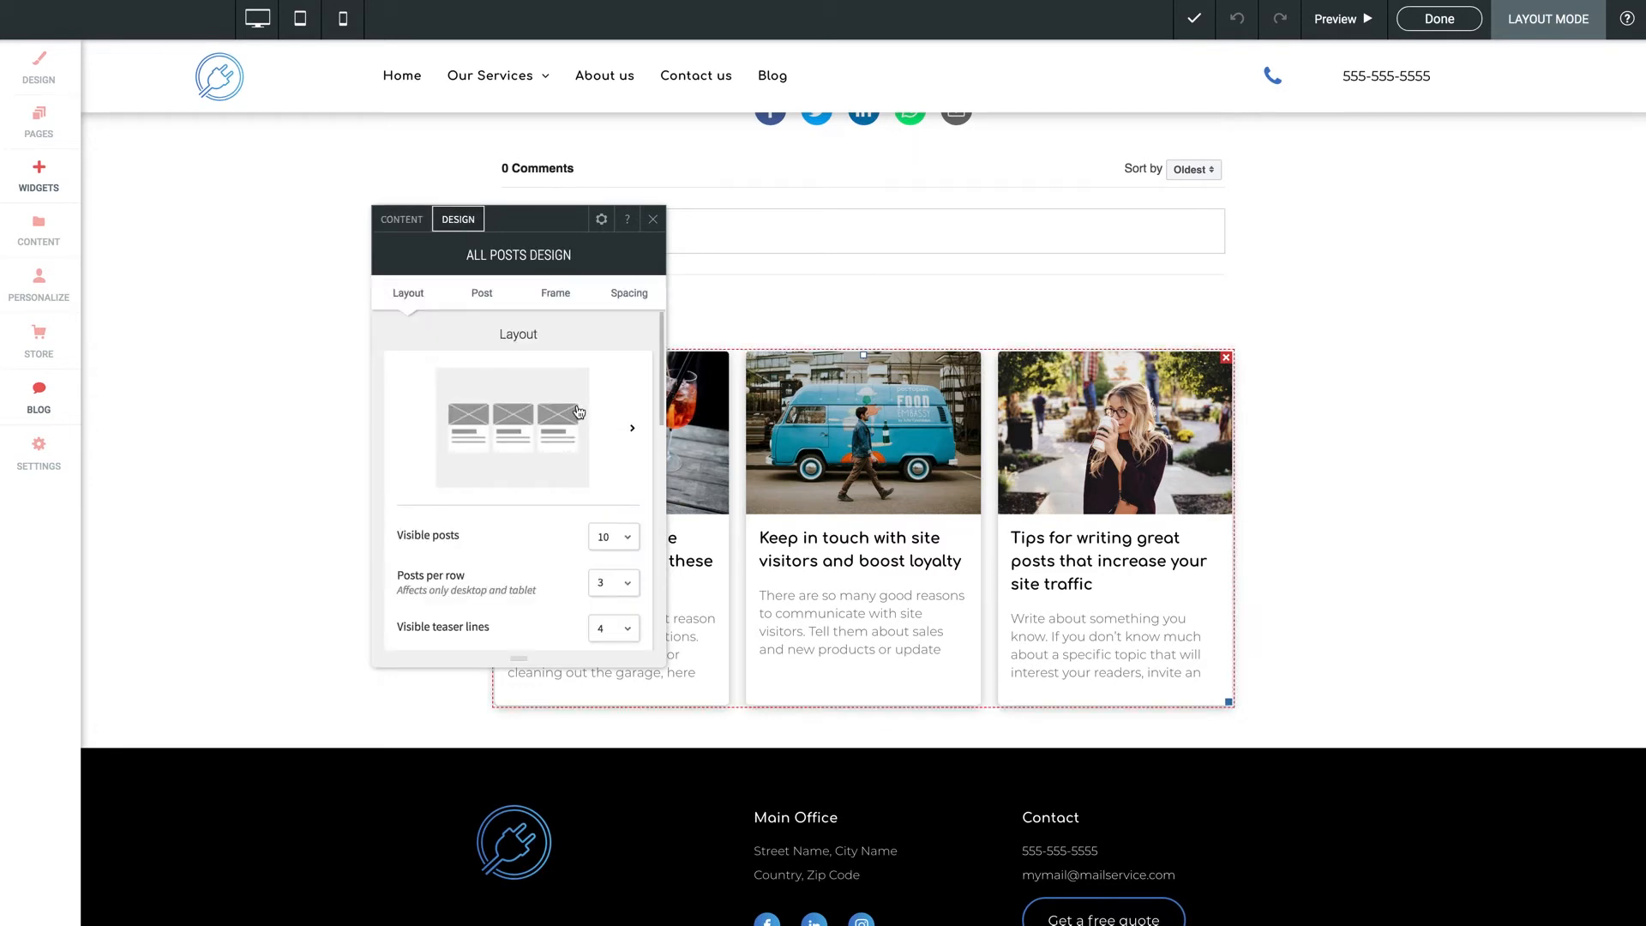
{"action": "scroll", "coordinate": [525, 426], "scroll_direction": "down", "scroll_amount": 1}
{"action": "left_click", "coordinate": [525, 409]}
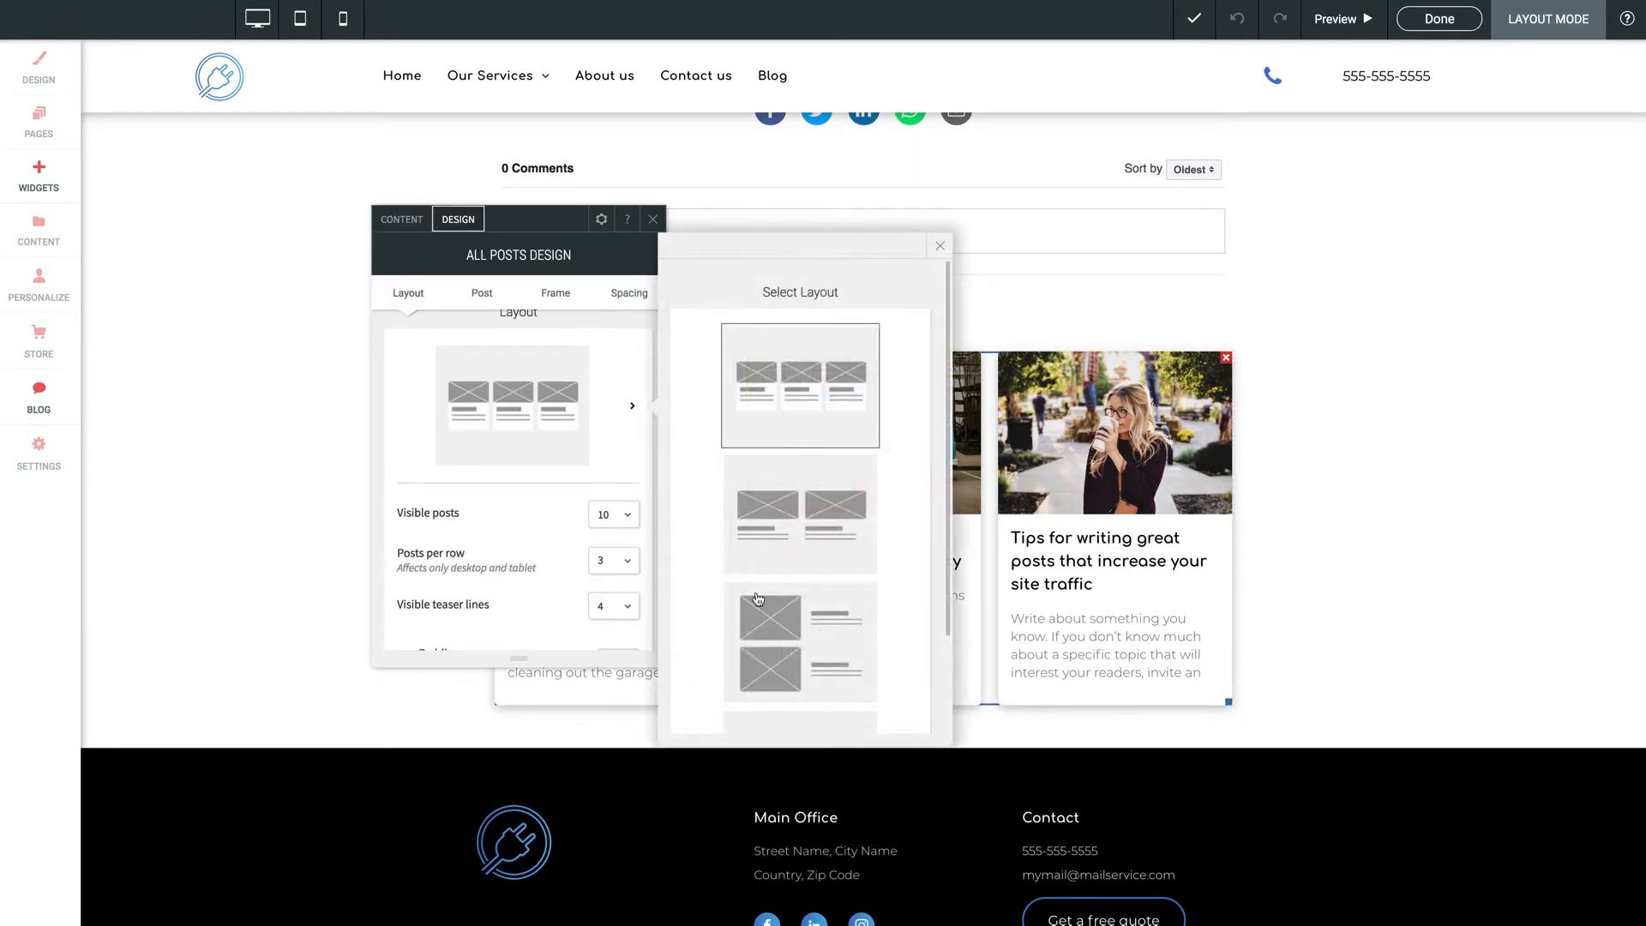
{"action": "left_click", "coordinate": [551, 480]}
{"action": "scroll", "coordinate": [600, 463], "scroll_direction": "down", "scroll_amount": 1}
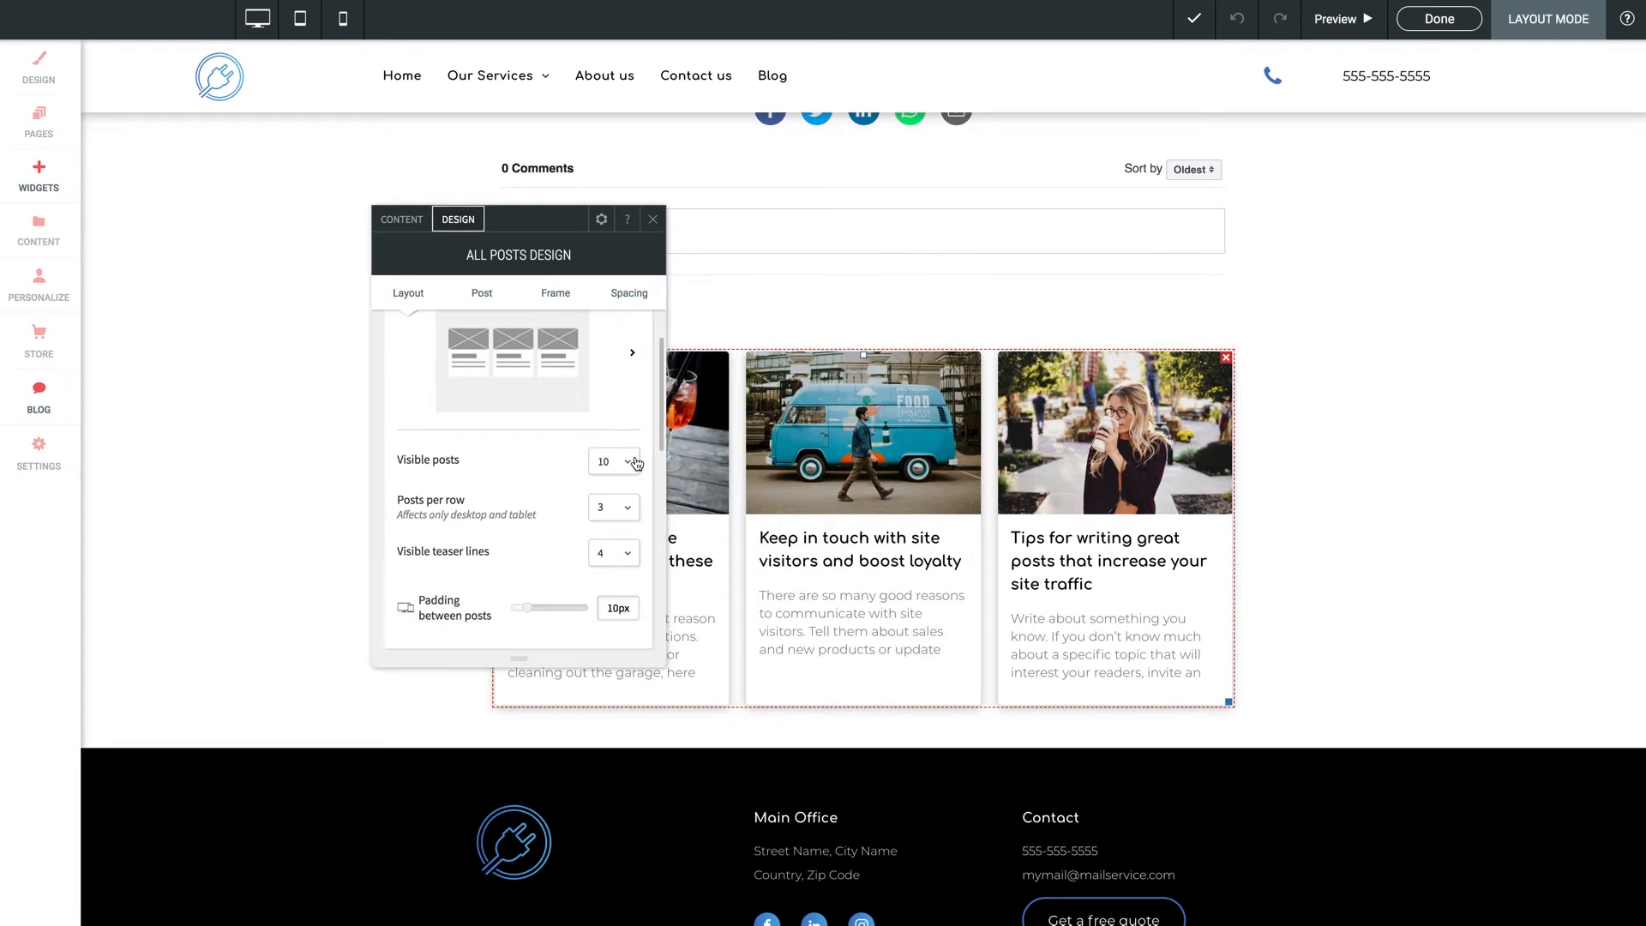
{"action": "left_click", "coordinate": [628, 462]}
{"action": "left_click", "coordinate": [544, 464]}
Inspect the Style, Images and Text options for posts in the All Posts widget, and close its design settings.
{"action": "scroll", "coordinate": [543, 464], "scroll_direction": "down", "scroll_amount": 2}
{"action": "scroll", "coordinate": [543, 464], "scroll_direction": "down", "scroll_amount": 3}
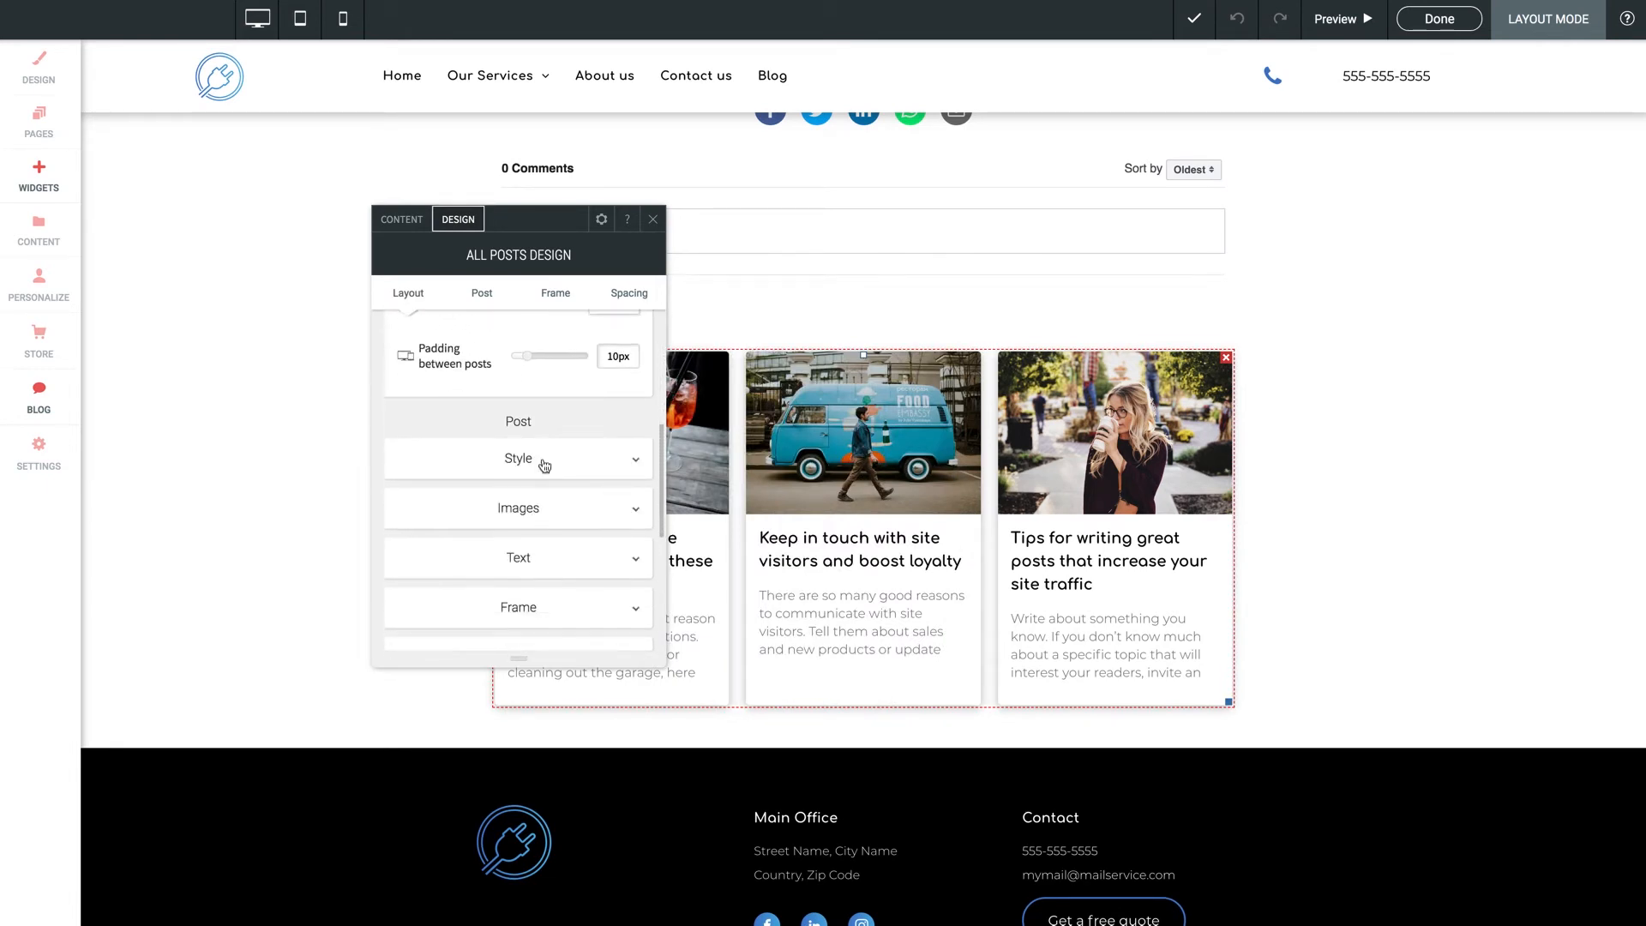
{"action": "left_click", "coordinate": [543, 461]}
{"action": "scroll", "coordinate": [548, 468], "scroll_direction": "down", "scroll_amount": 3}
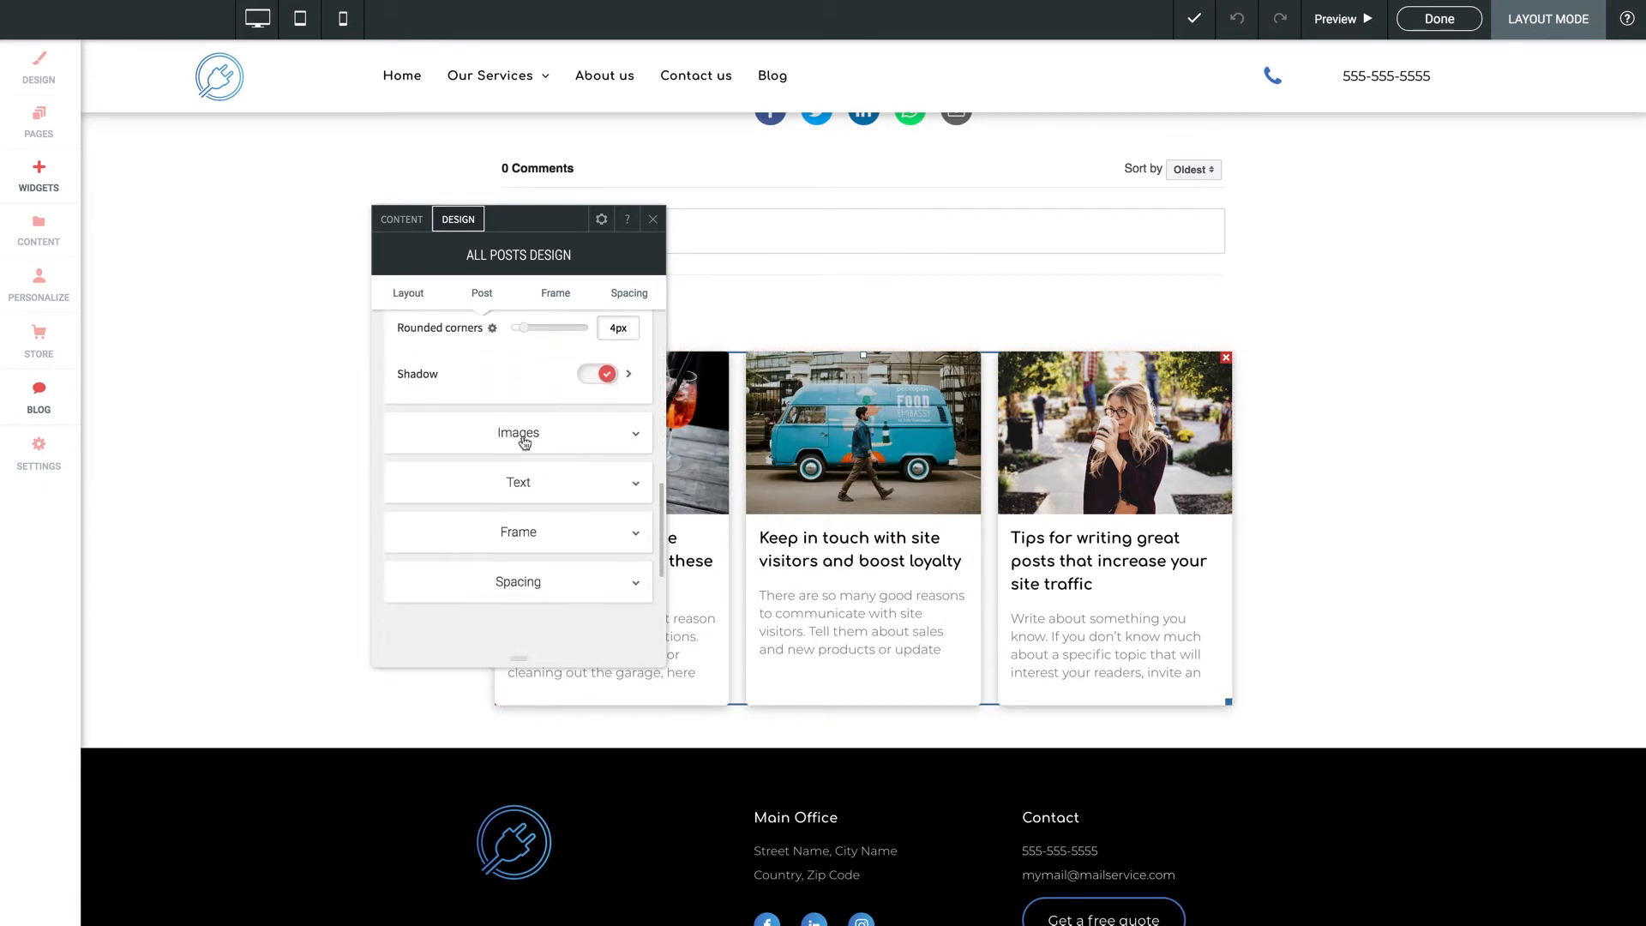
{"action": "left_click", "coordinate": [519, 434]}
{"action": "scroll", "coordinate": [532, 444], "scroll_direction": "down", "scroll_amount": 3}
{"action": "left_click", "coordinate": [524, 461]}
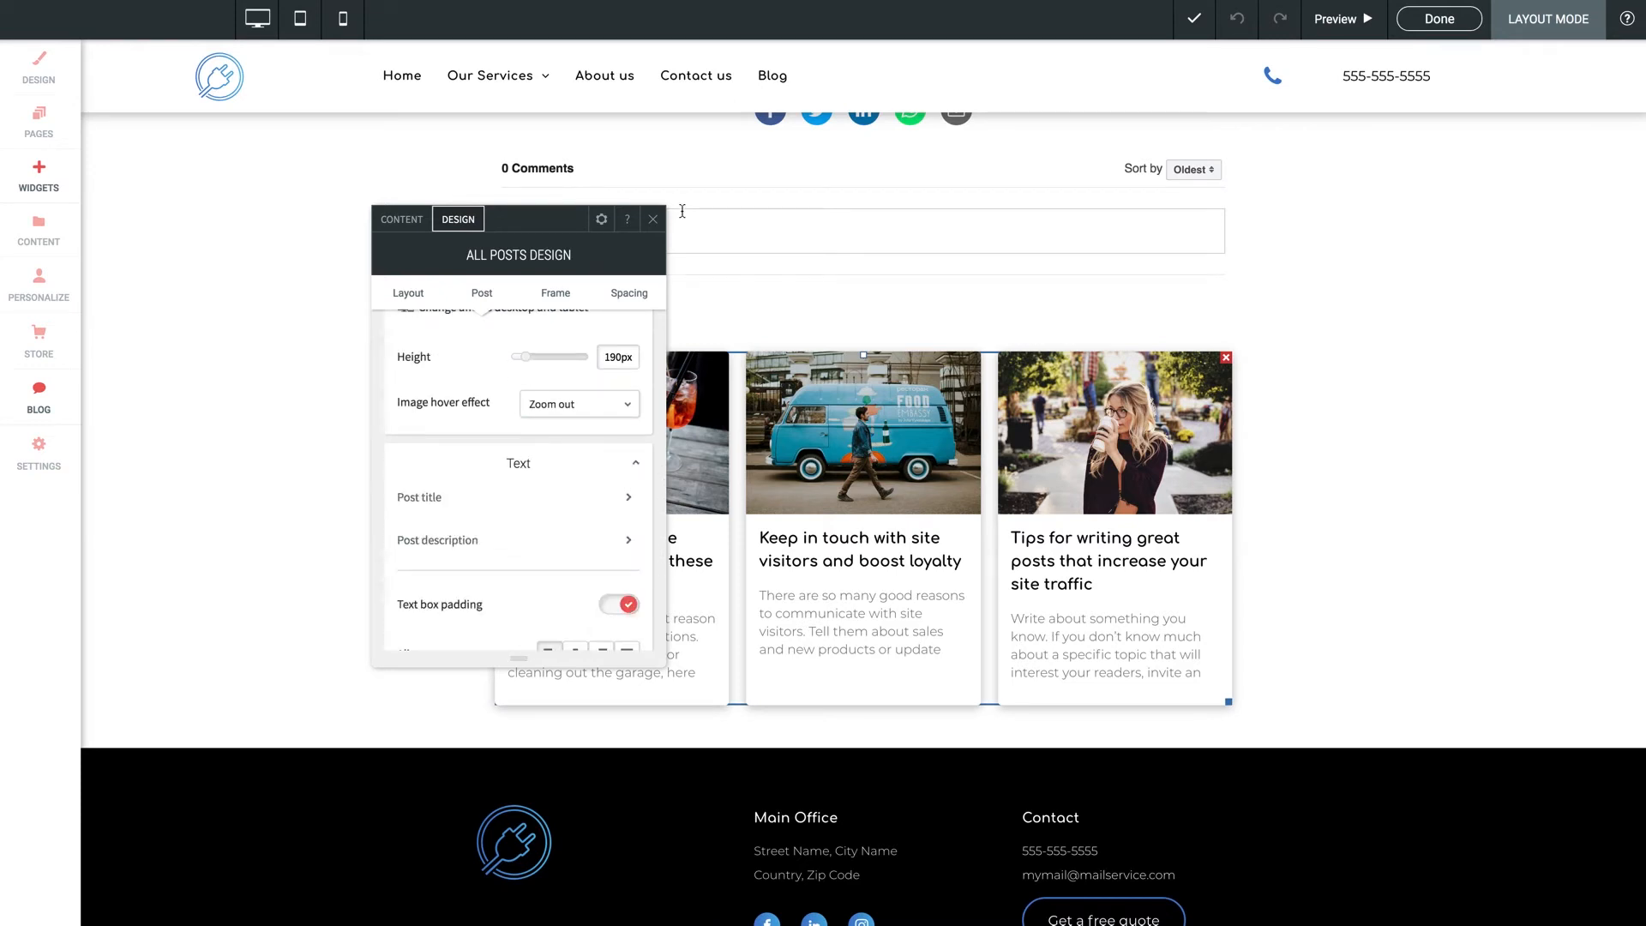
{"action": "left_click", "coordinate": [655, 221]}
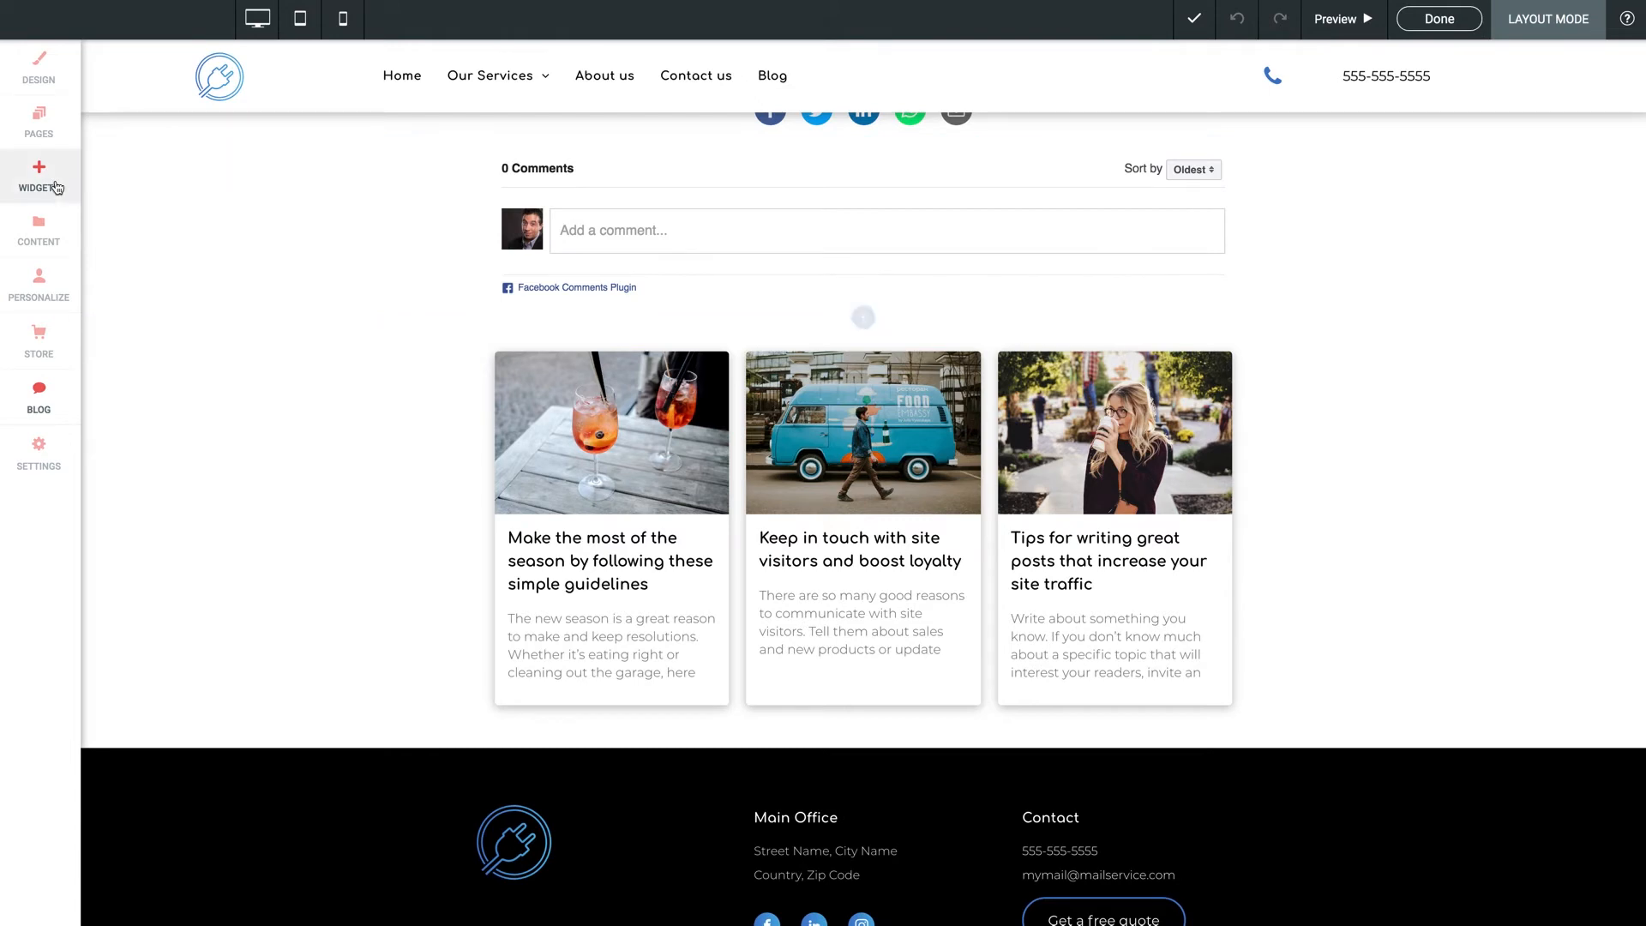
Browse the widgets available for the blog layout, from Frequently Used to the Blog category, and close the widget list.
{"action": "left_click", "coordinate": [56, 187]}
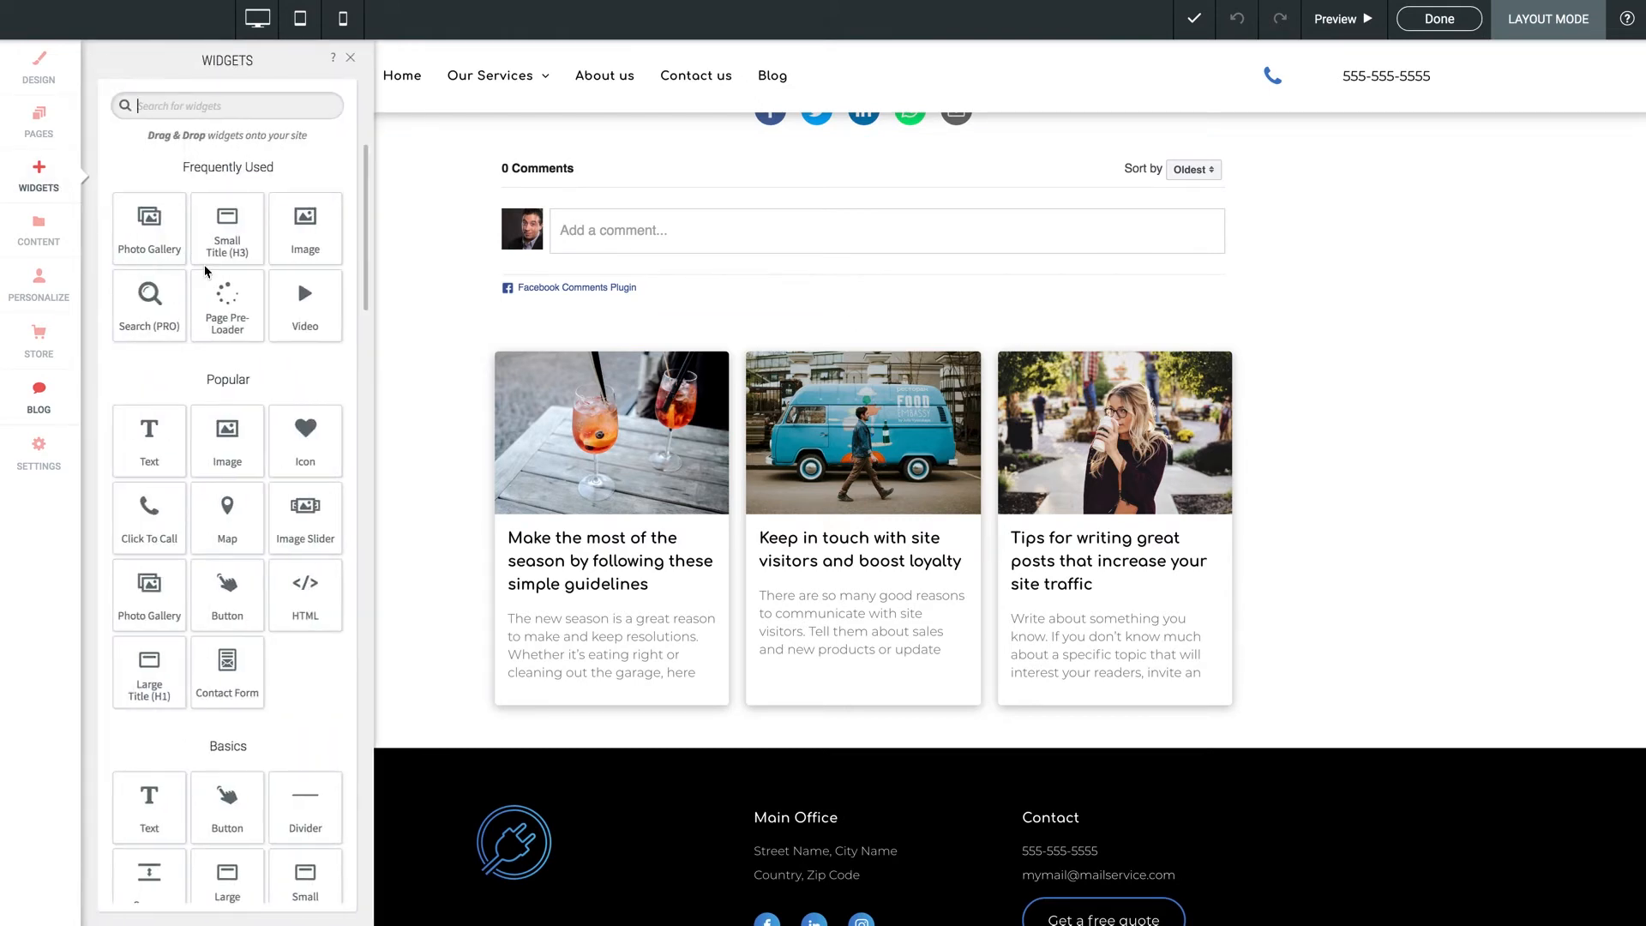
{"action": "scroll", "coordinate": [566, 291], "scroll_direction": "up", "scroll_amount": 5}
{"action": "scroll", "coordinate": [565, 291], "scroll_direction": "down", "scroll_amount": 2}
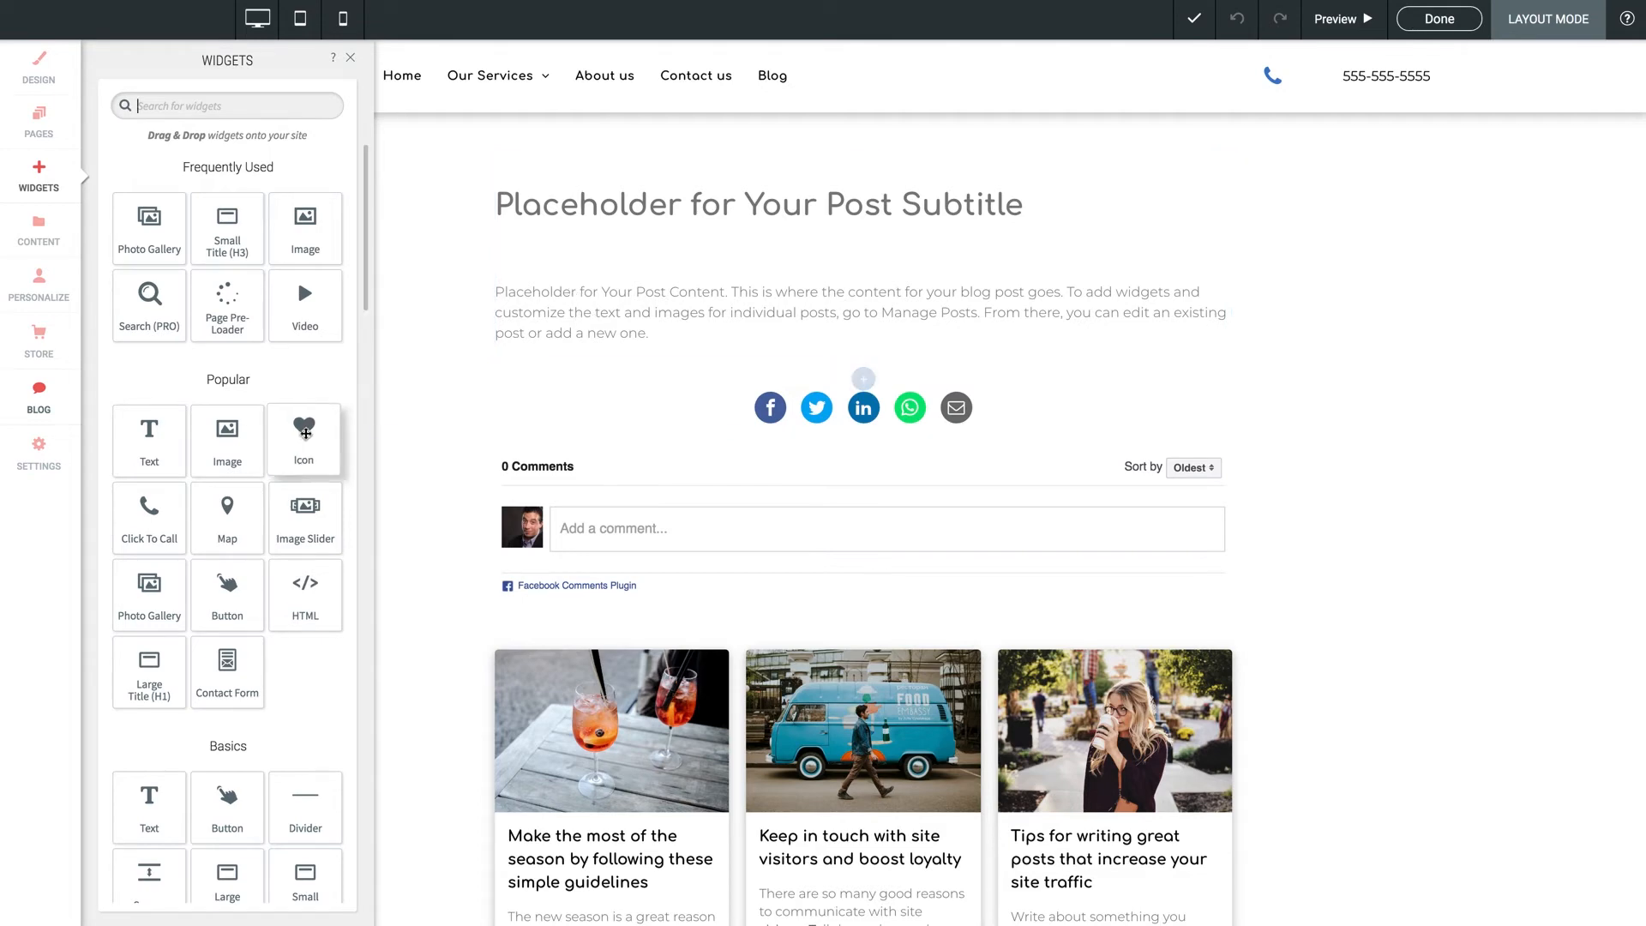
{"action": "scroll", "coordinate": [273, 388], "scroll_direction": "down", "scroll_amount": 15}
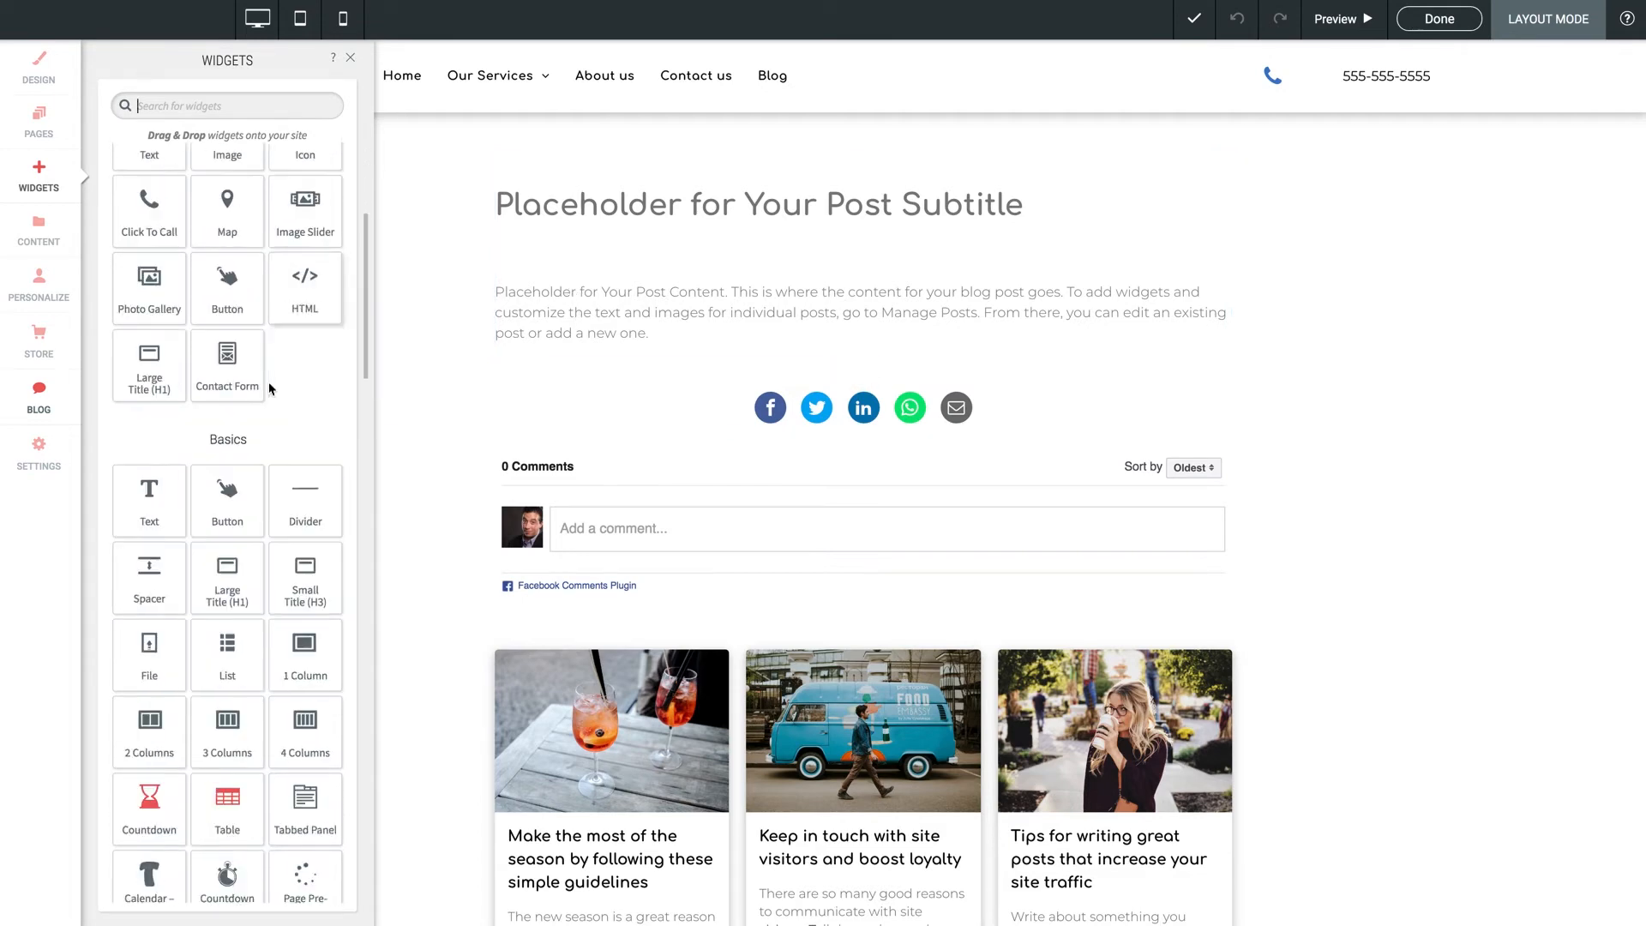
{"action": "scroll", "coordinate": [268, 390], "scroll_direction": "down", "scroll_amount": 20}
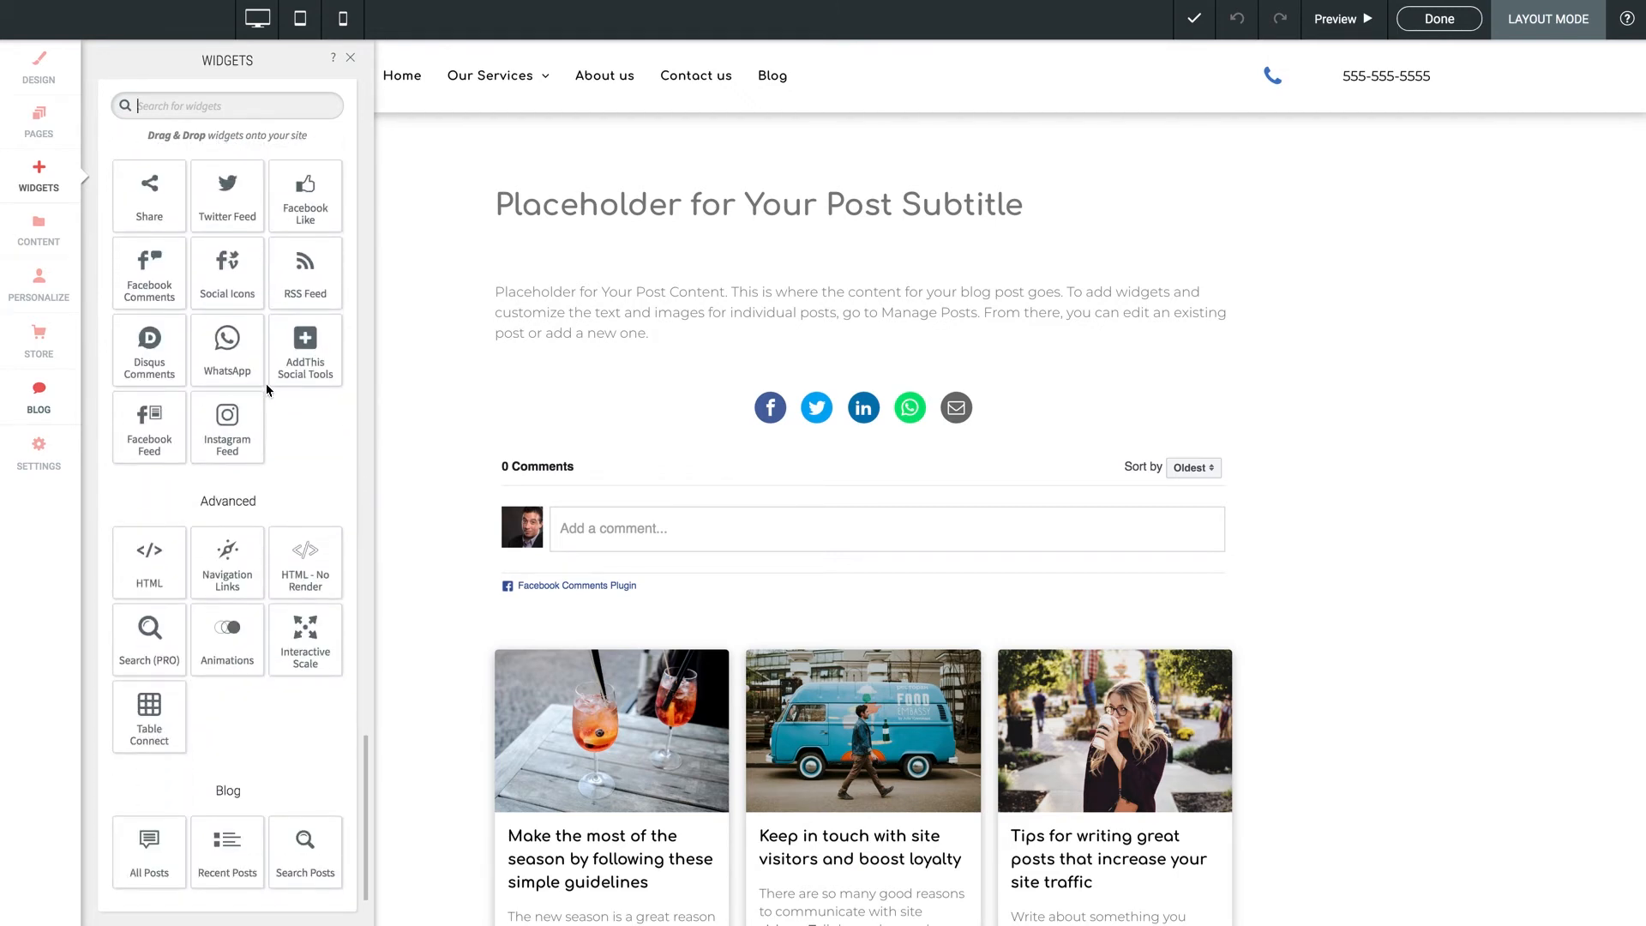
{"action": "scroll", "coordinate": [267, 390], "scroll_direction": "up", "scroll_amount": 20}
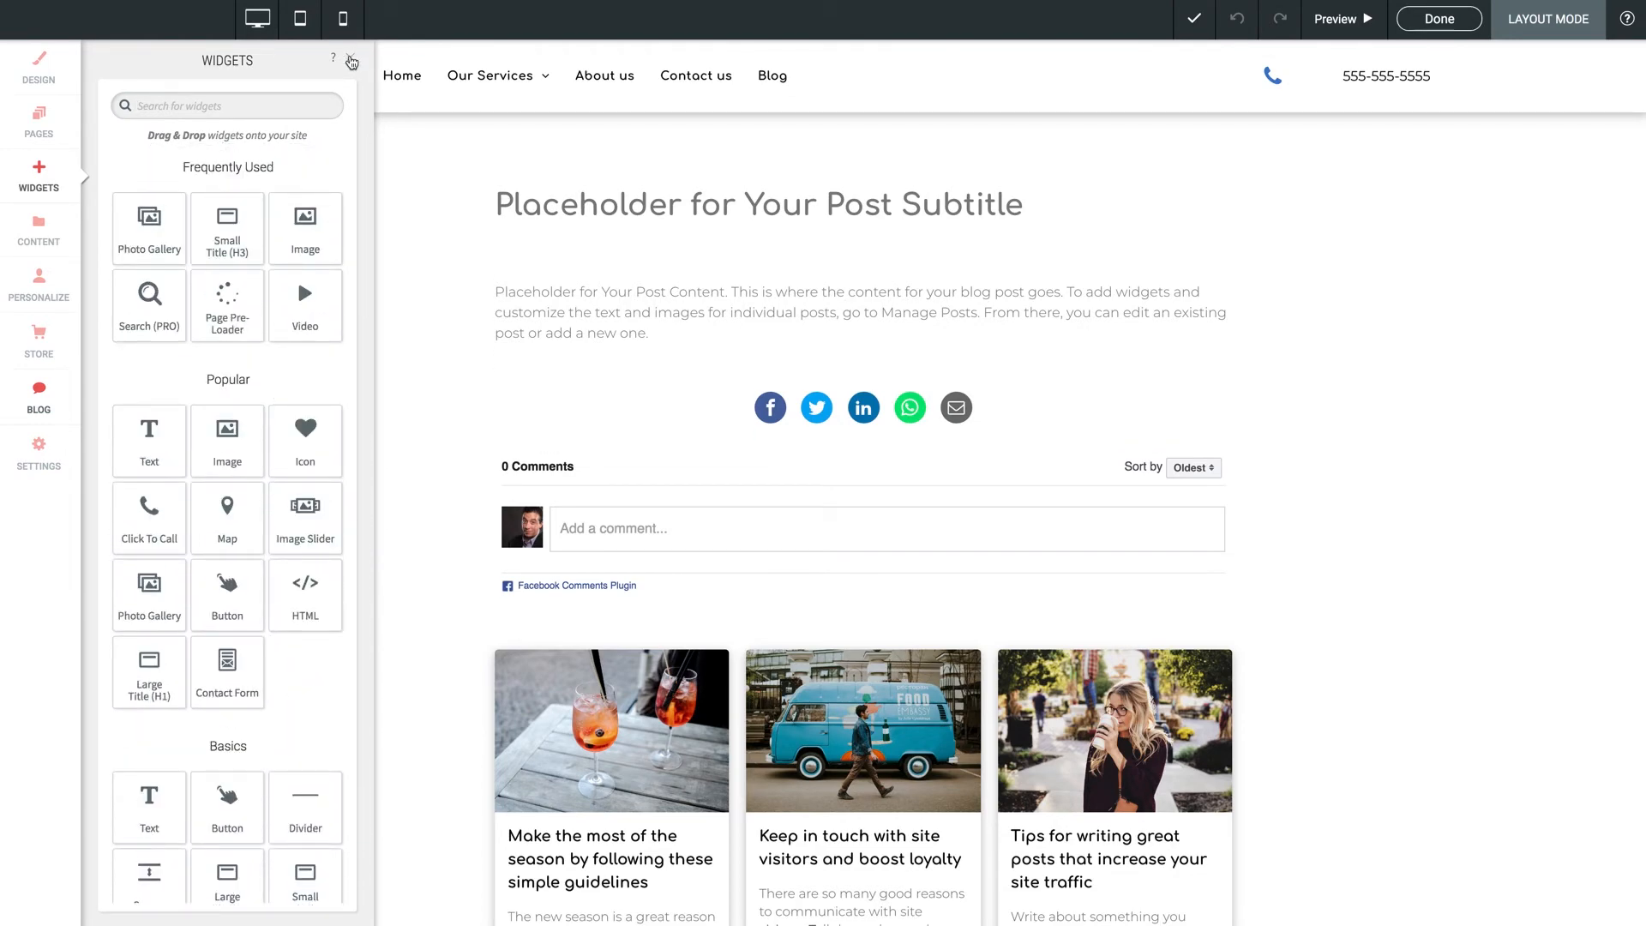
{"action": "left_click", "coordinate": [352, 62]}
Finish layout editing and open the post "Make the most of the season by following these simple guidelines" for editing.
{"action": "left_click", "coordinate": [1442, 21]}
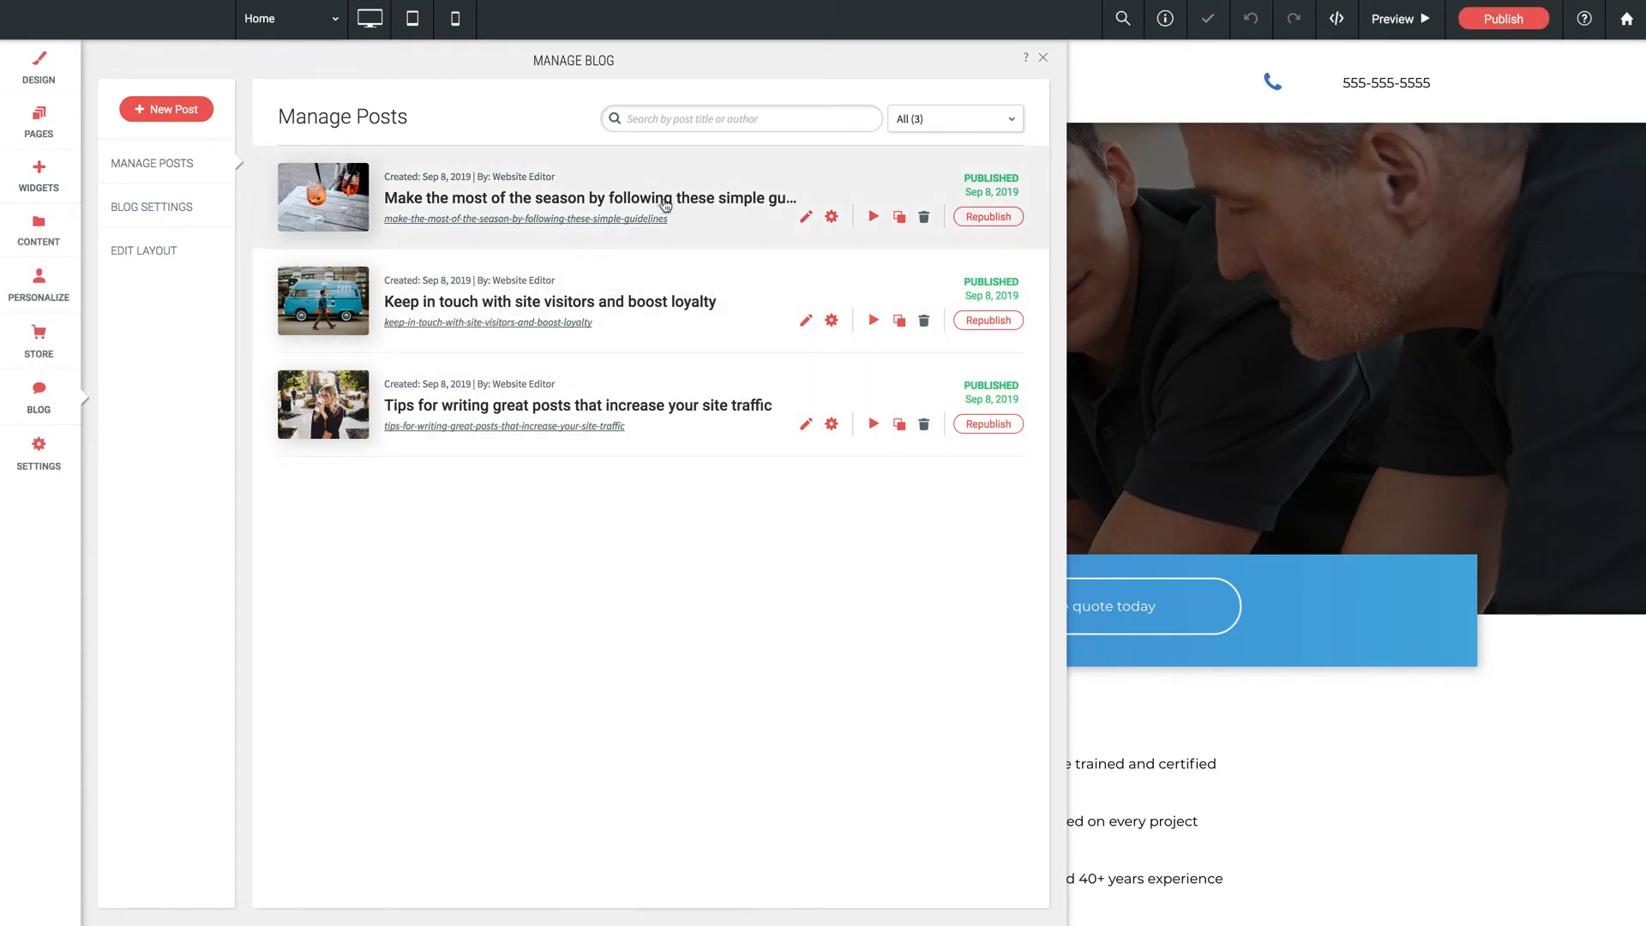
{"action": "left_click", "coordinate": [489, 201]}
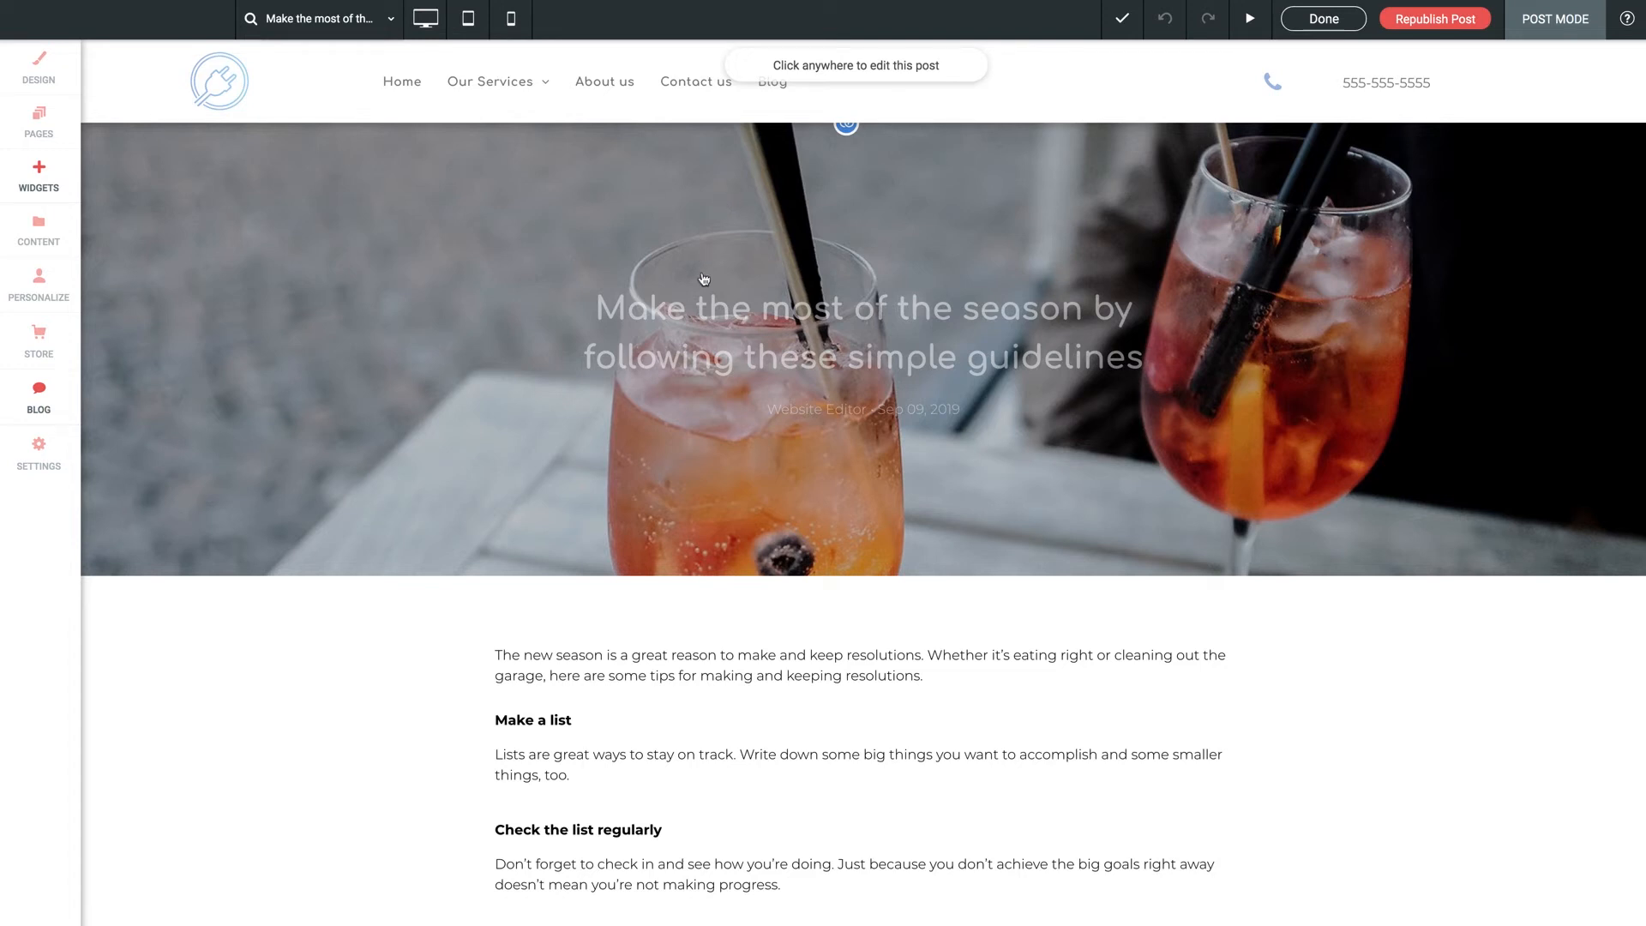
{"action": "scroll", "coordinate": [460, 345], "scroll_direction": "down", "scroll_amount": 4}
{"action": "scroll", "coordinate": [459, 346], "scroll_direction": "up", "scroll_amount": 3}
{"action": "scroll", "coordinate": [459, 345], "scroll_direction": "up", "scroll_amount": 1}
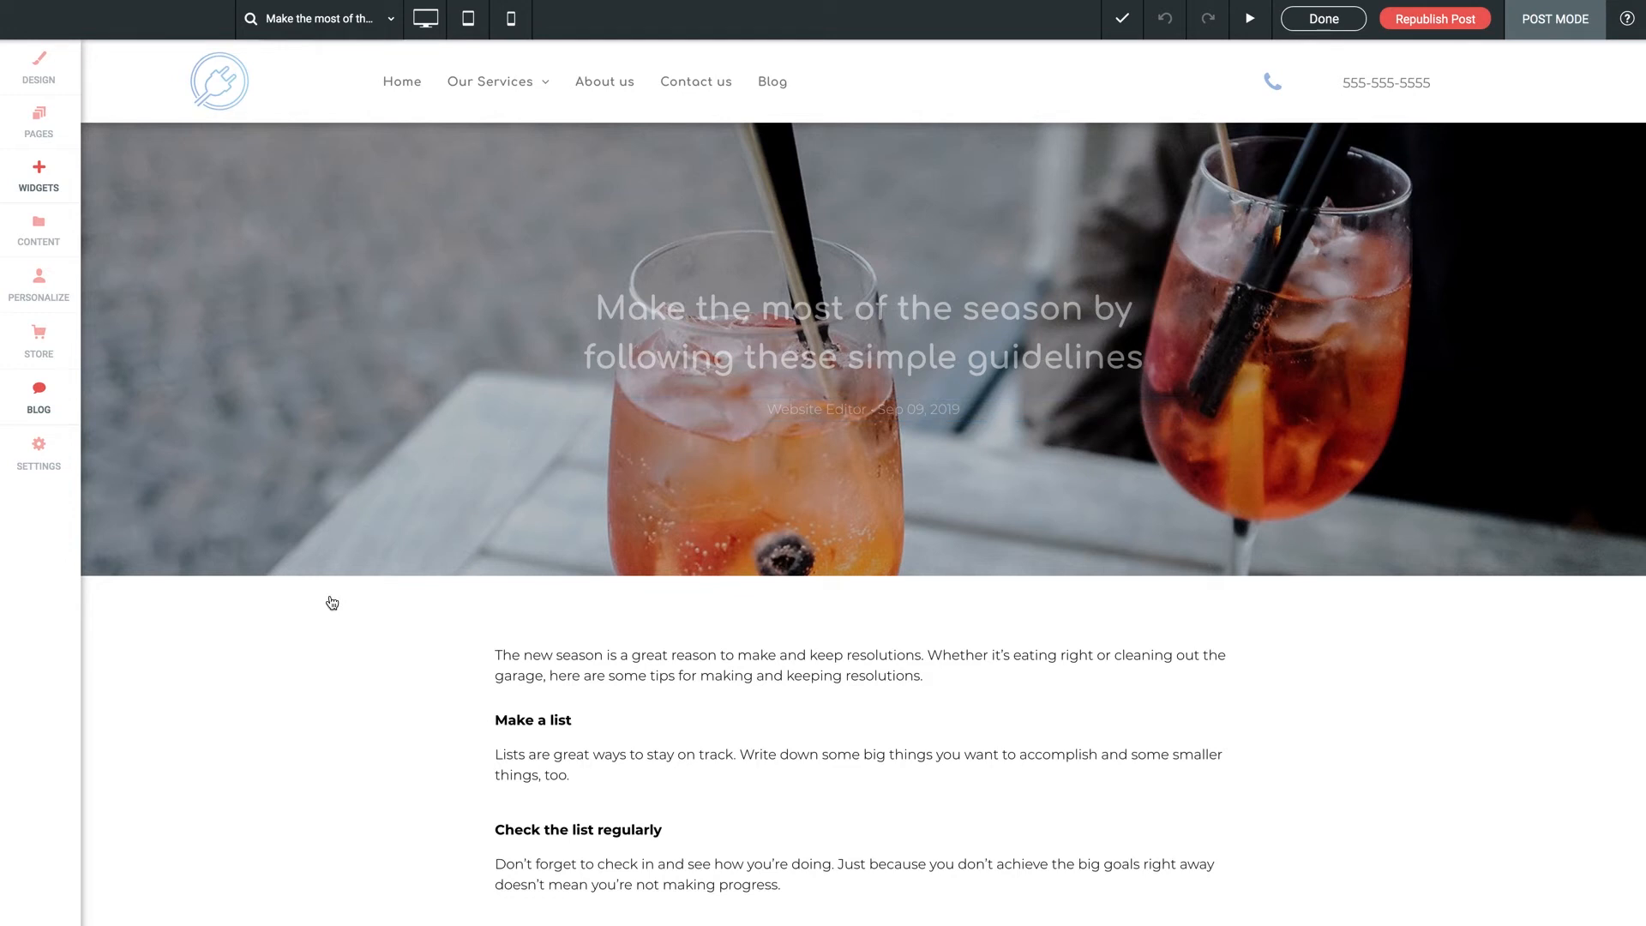
Append "That's it!" to the end of the post's introductory paragraph and confirm the text edit.
{"action": "scroll", "coordinate": [332, 603], "scroll_direction": "down", "scroll_amount": 5}
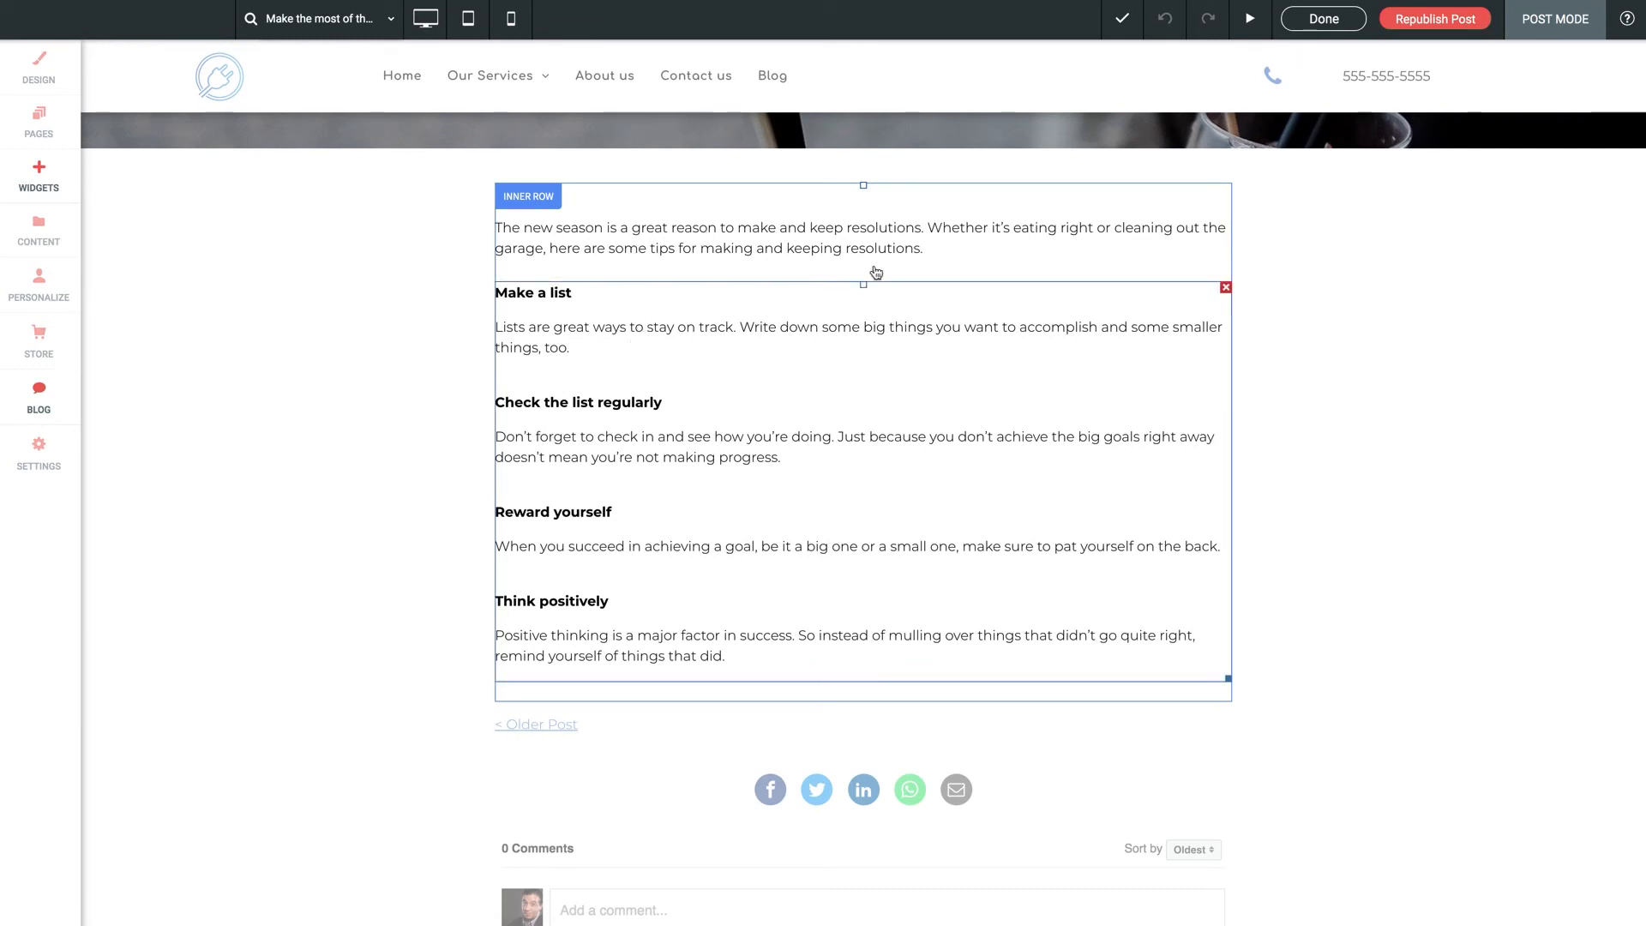
{"action": "double_click", "coordinate": [894, 248]}
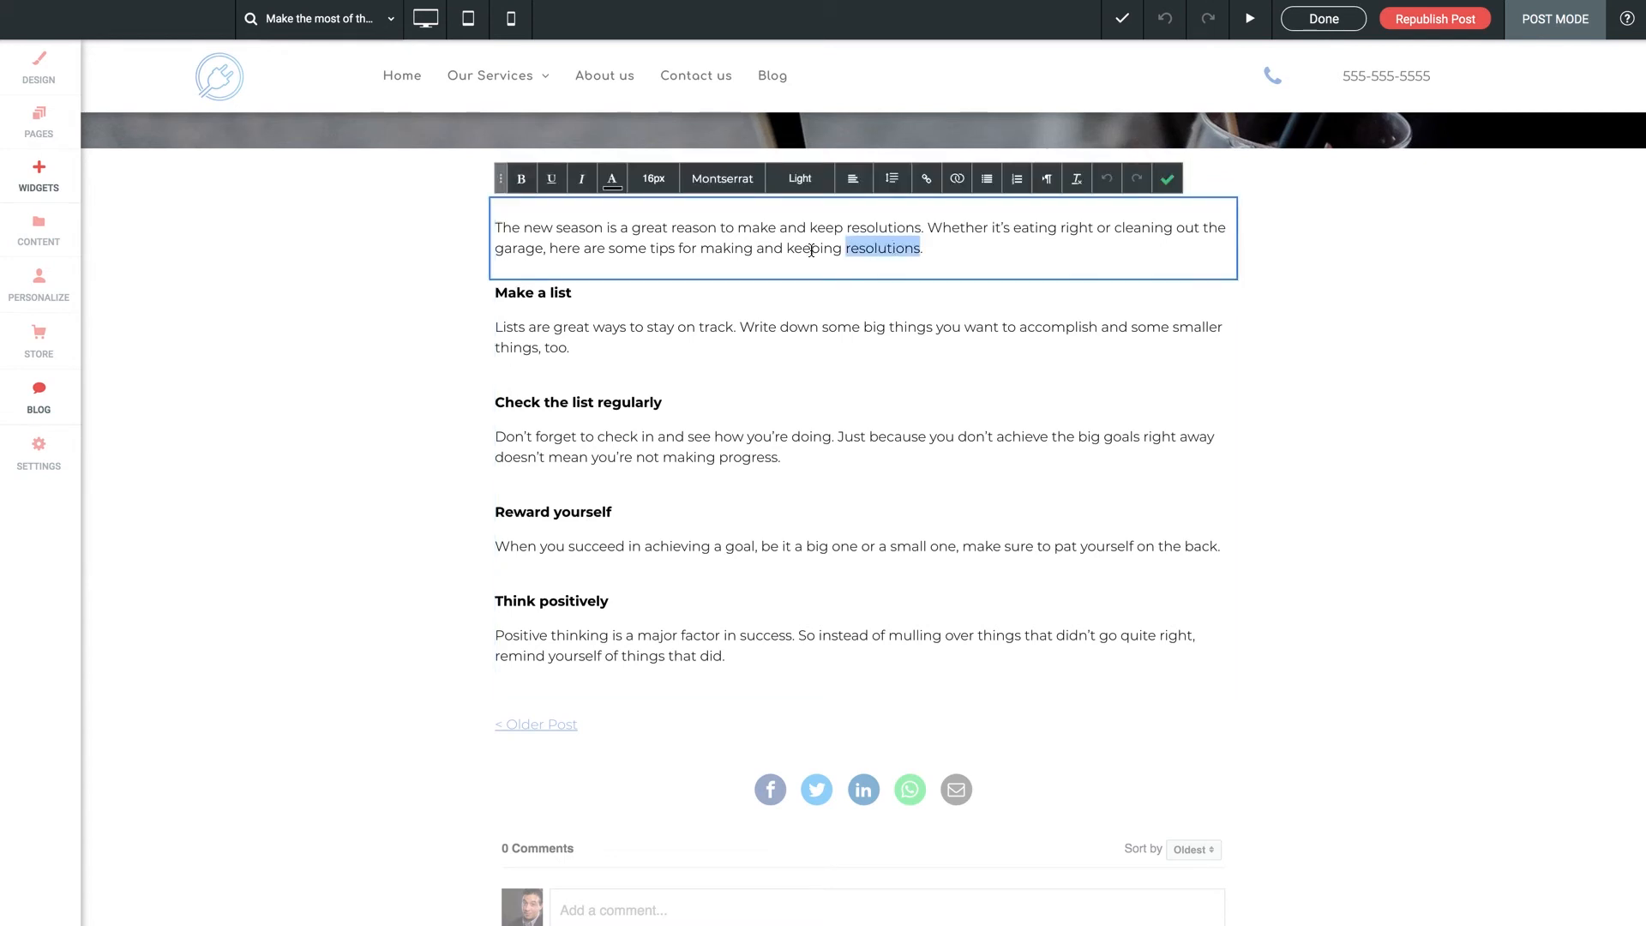
{"action": "left_click_drag", "start_coordinate": [774, 249], "coordinate": [885, 257]}
{"action": "left_click", "coordinate": [976, 247]}
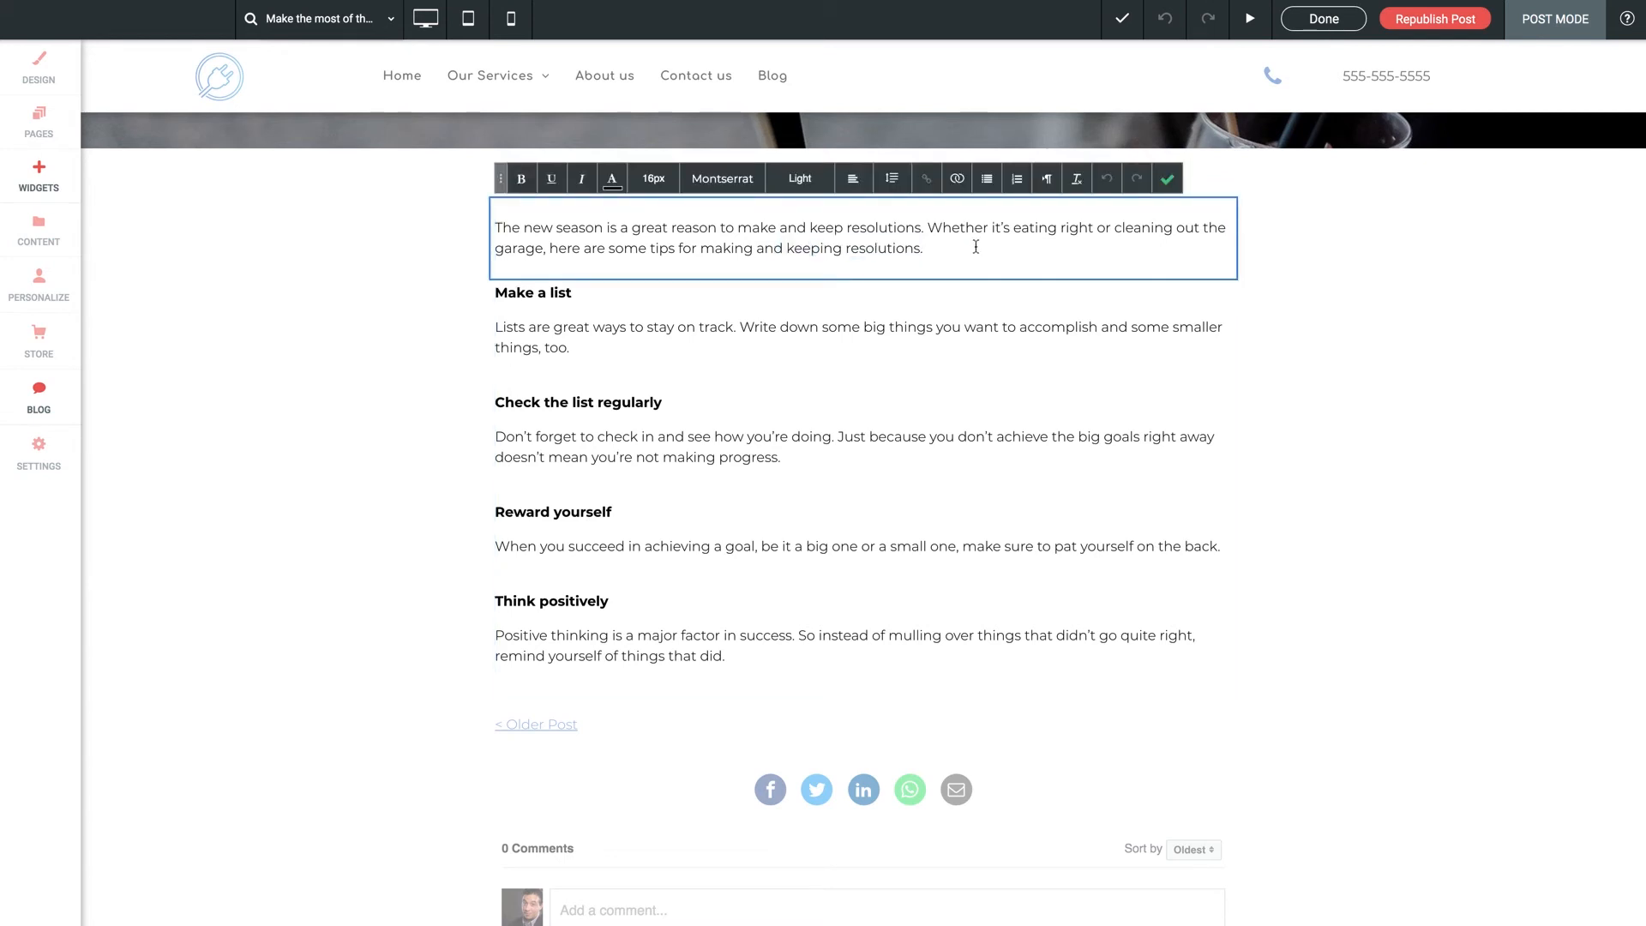
{"action": "type", "text": "That's it!"}
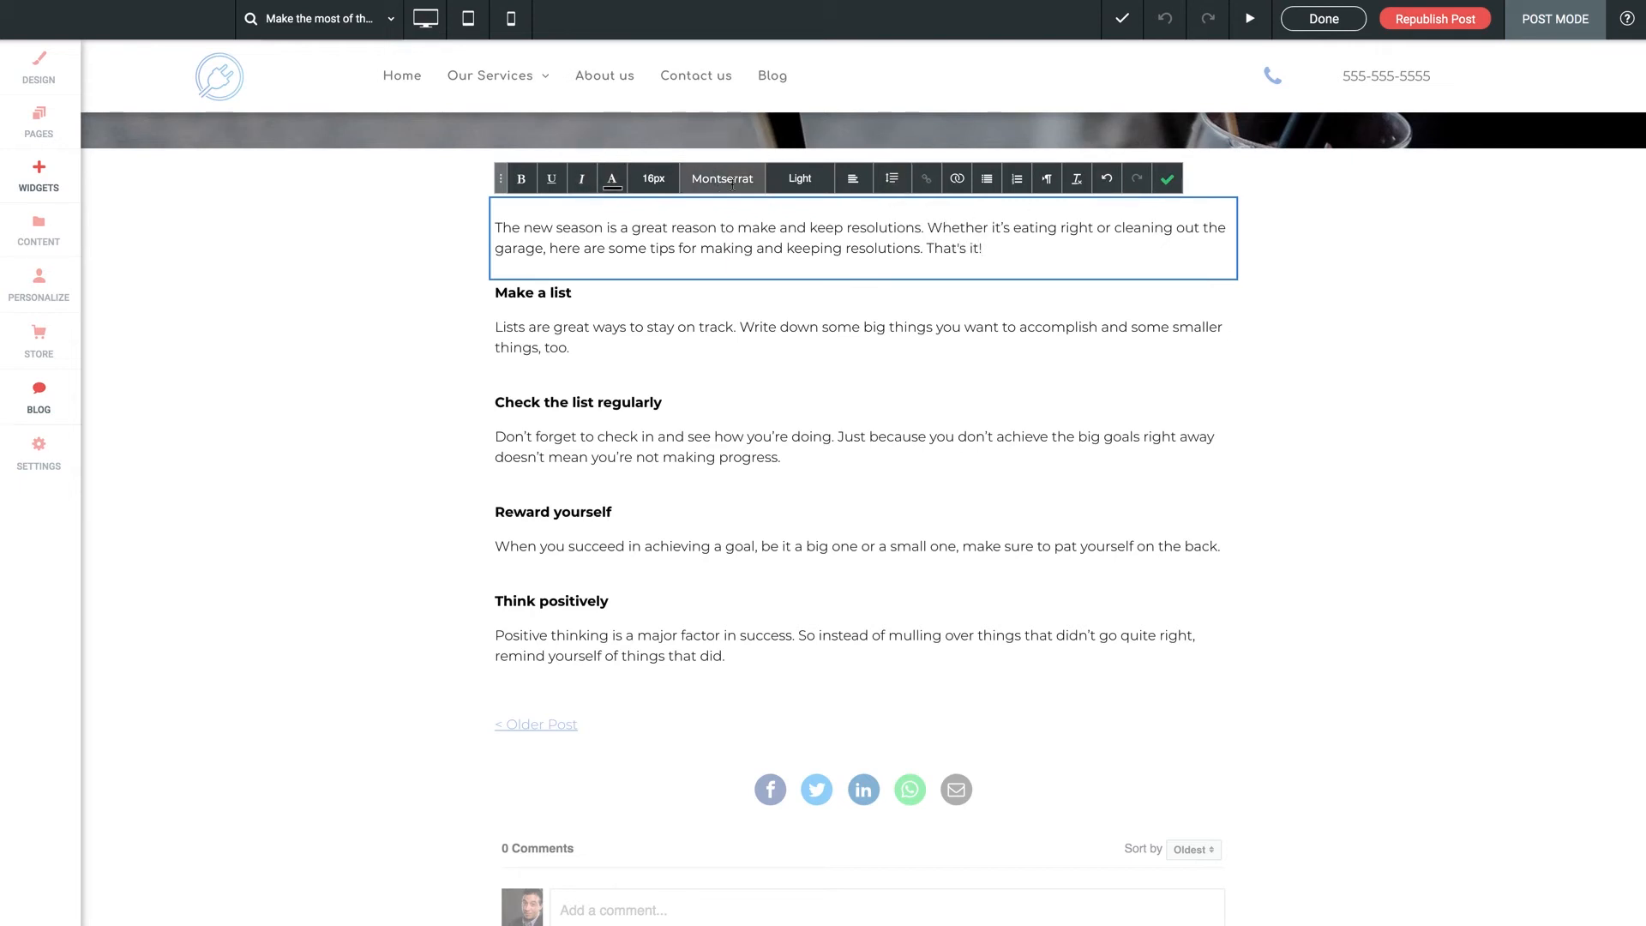
{"action": "left_click", "coordinate": [1168, 180]}
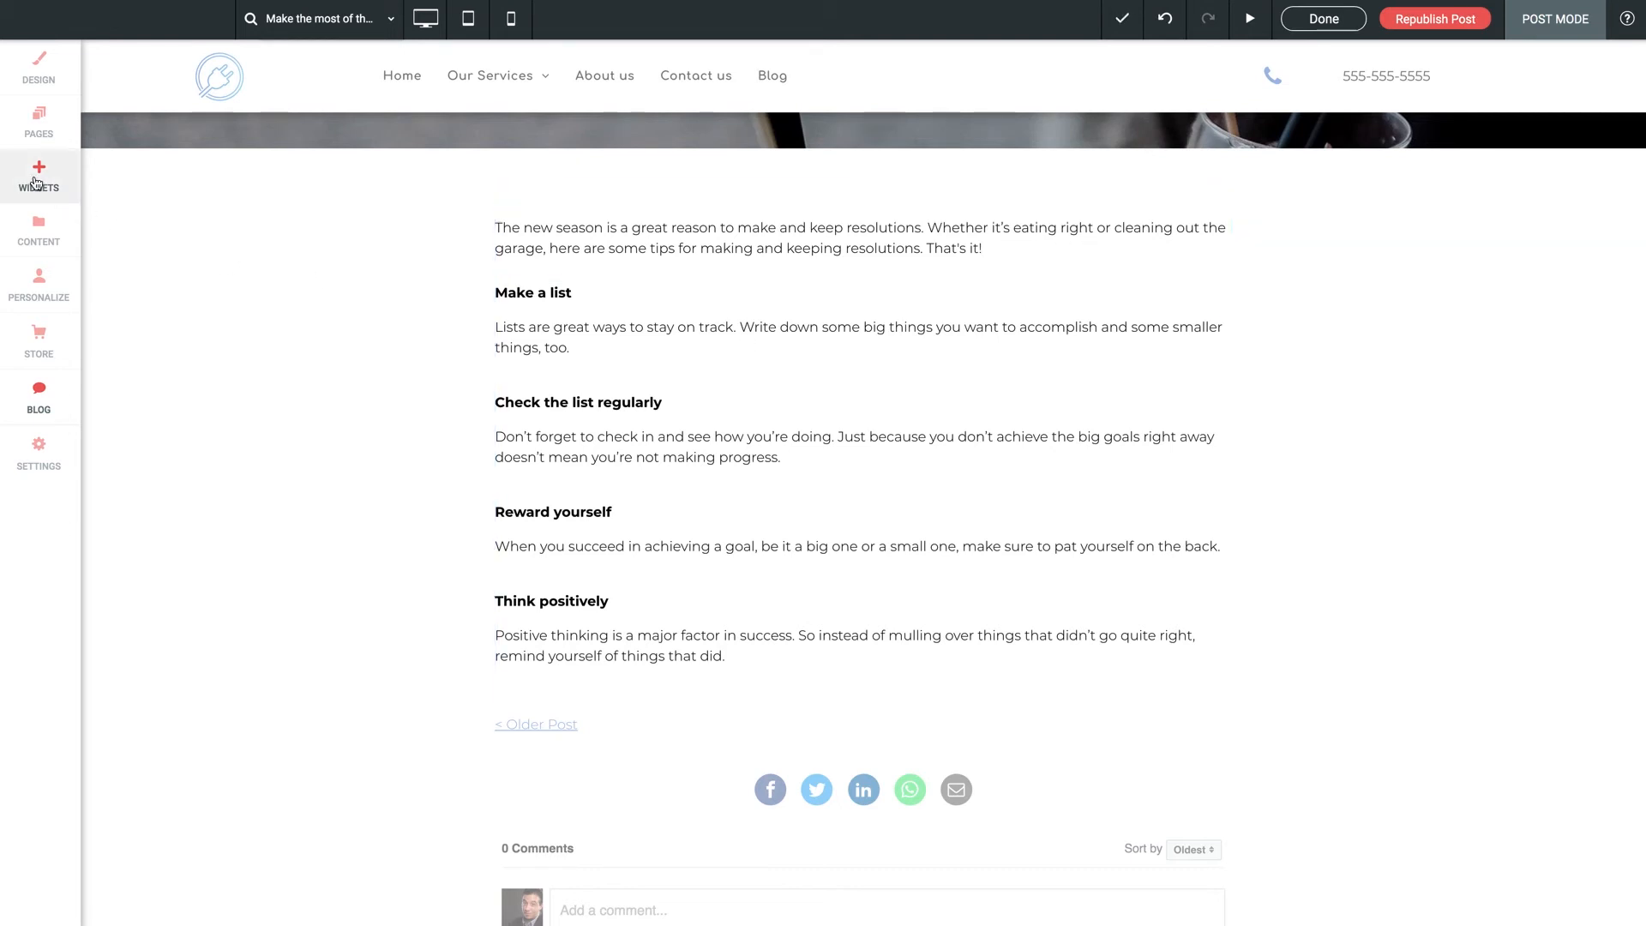
Add an Image widget between the introductory paragraph and "Make a list", using the site image cover_about-1920x1280.jpg of workers in hard hats.
{"action": "left_click", "coordinate": [36, 182]}
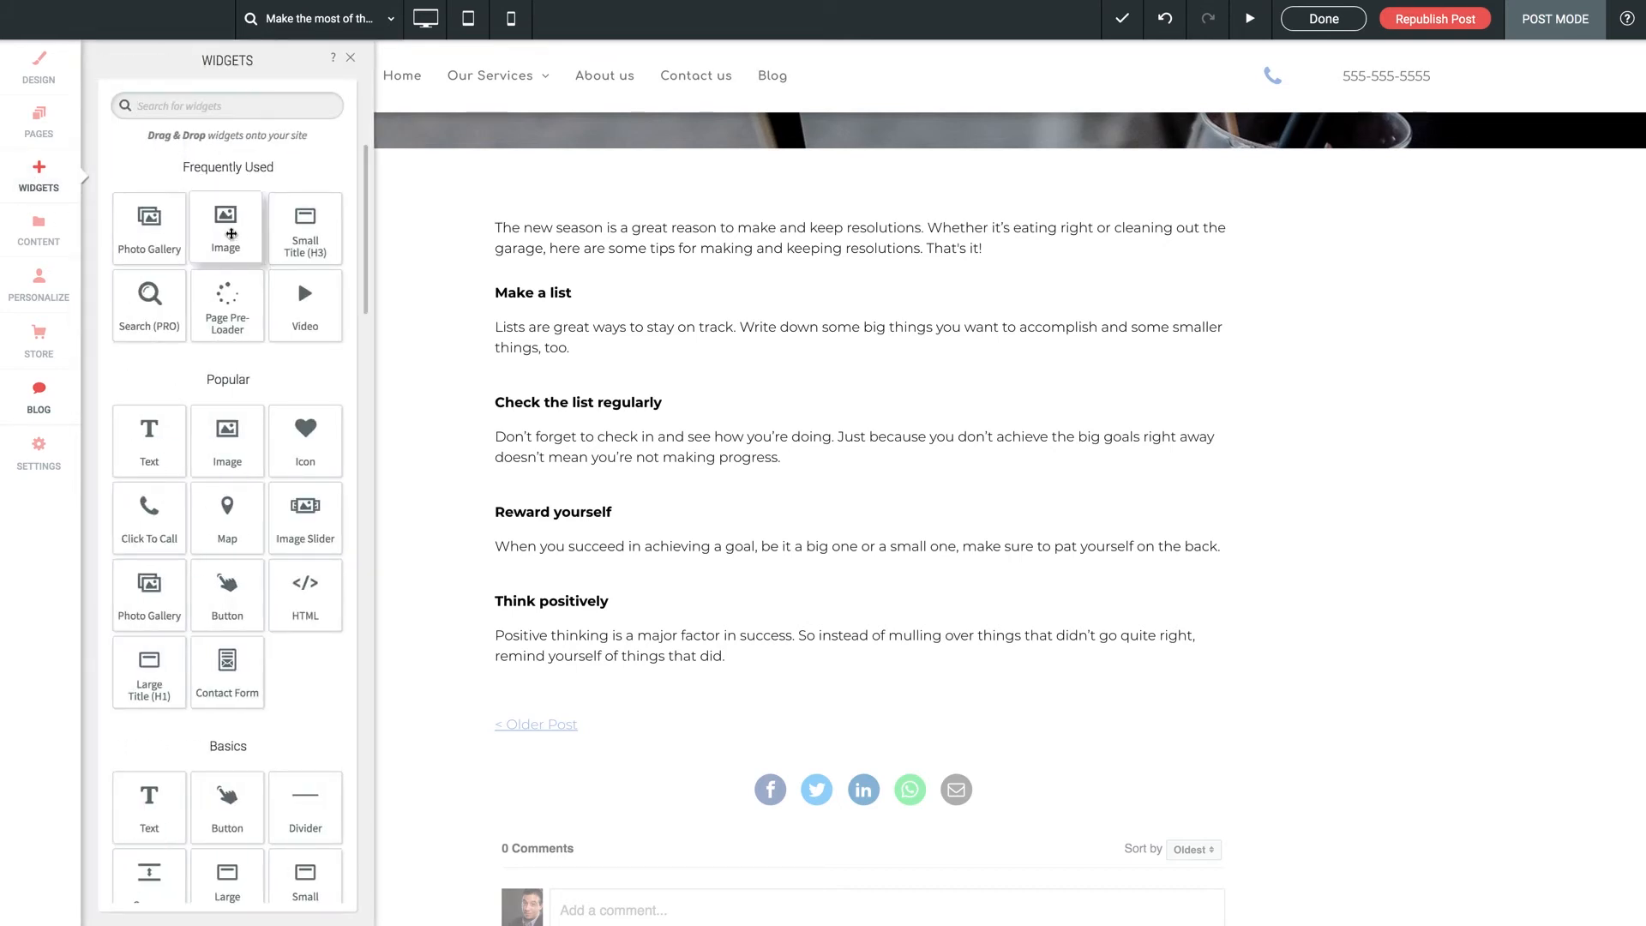
{"action": "left_click_drag", "start_coordinate": [230, 234], "coordinate": [755, 326]}
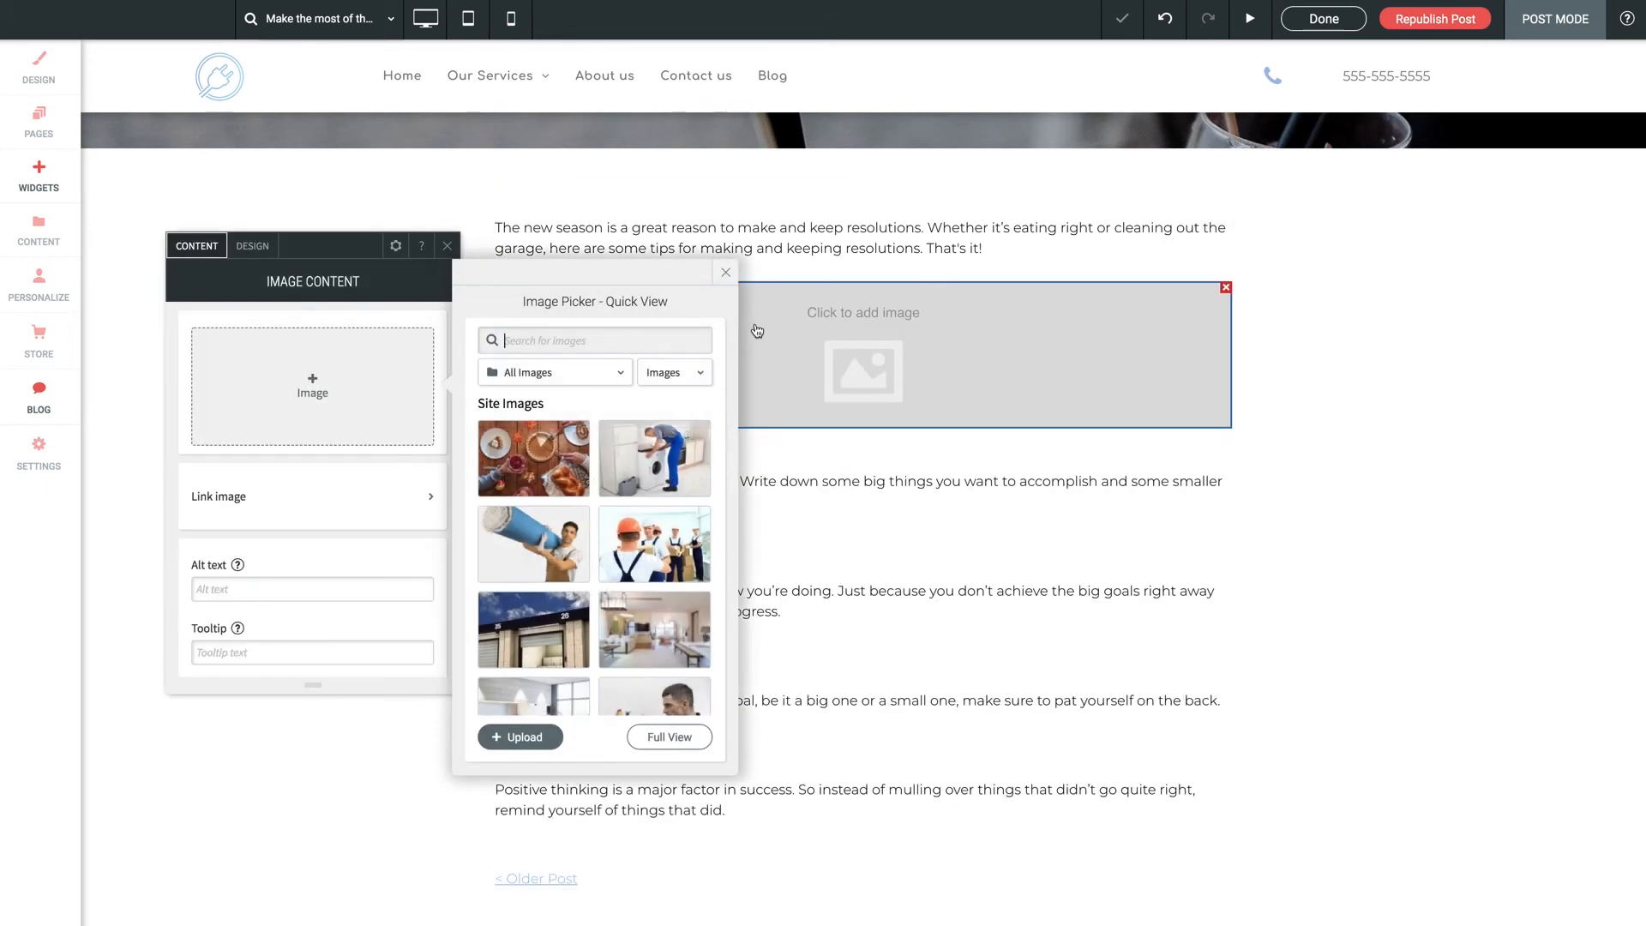
{"action": "scroll", "coordinate": [639, 466], "scroll_direction": "down", "scroll_amount": 3}
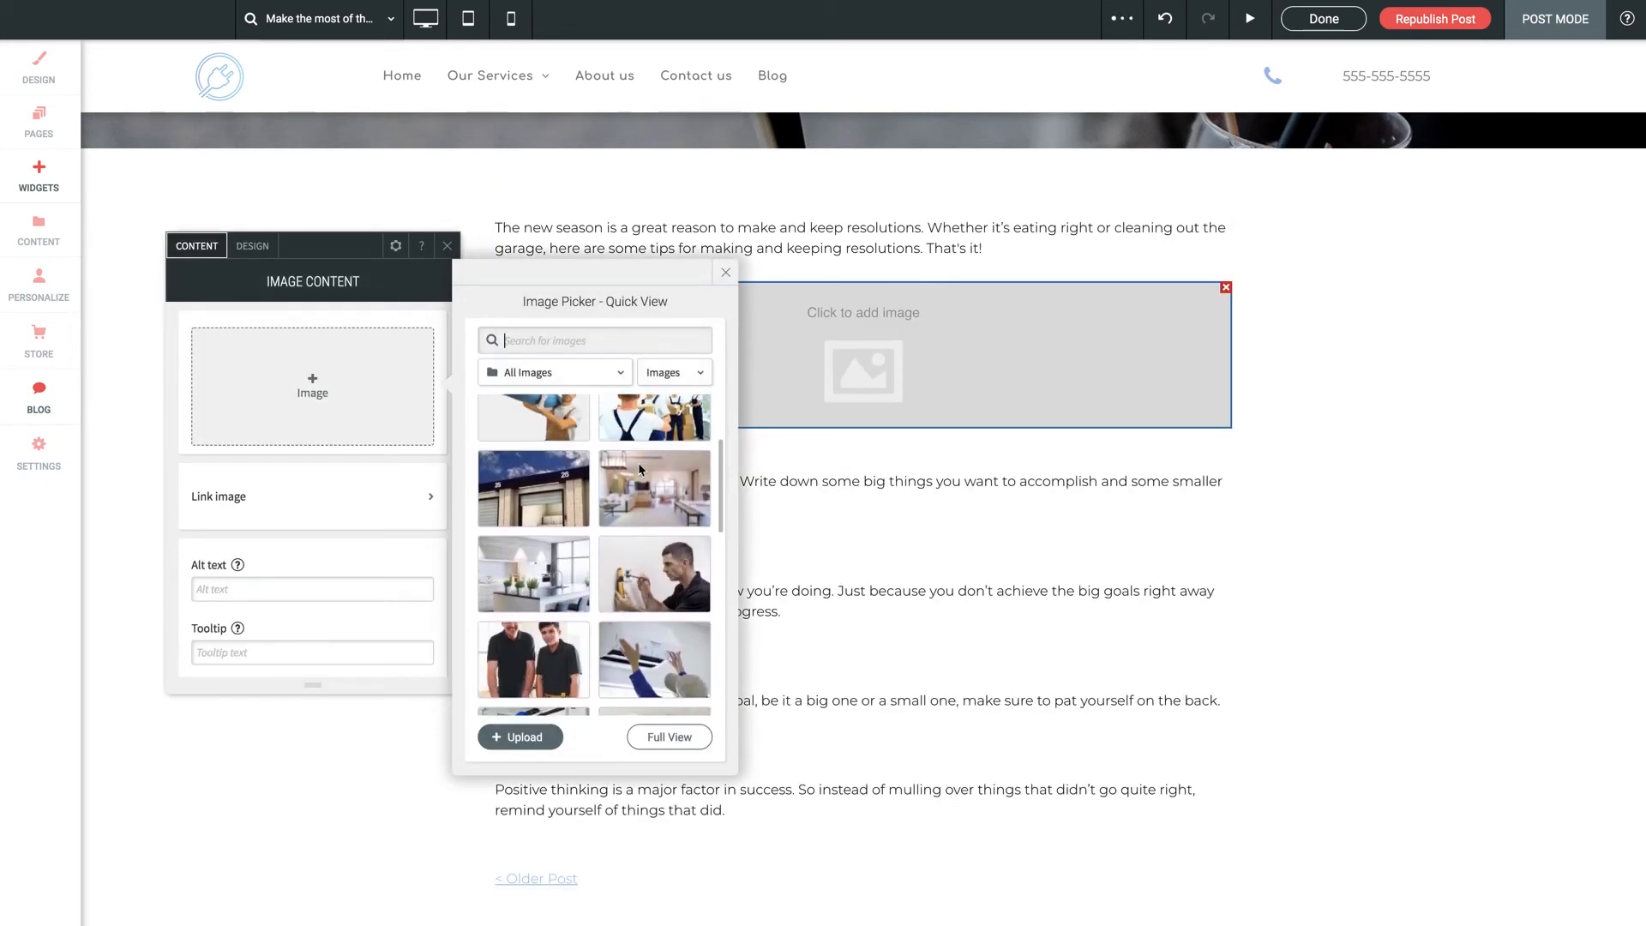
{"action": "scroll", "coordinate": [638, 469], "scroll_direction": "down", "scroll_amount": 2}
{"action": "scroll", "coordinate": [635, 558], "scroll_direction": "up", "scroll_amount": 2}
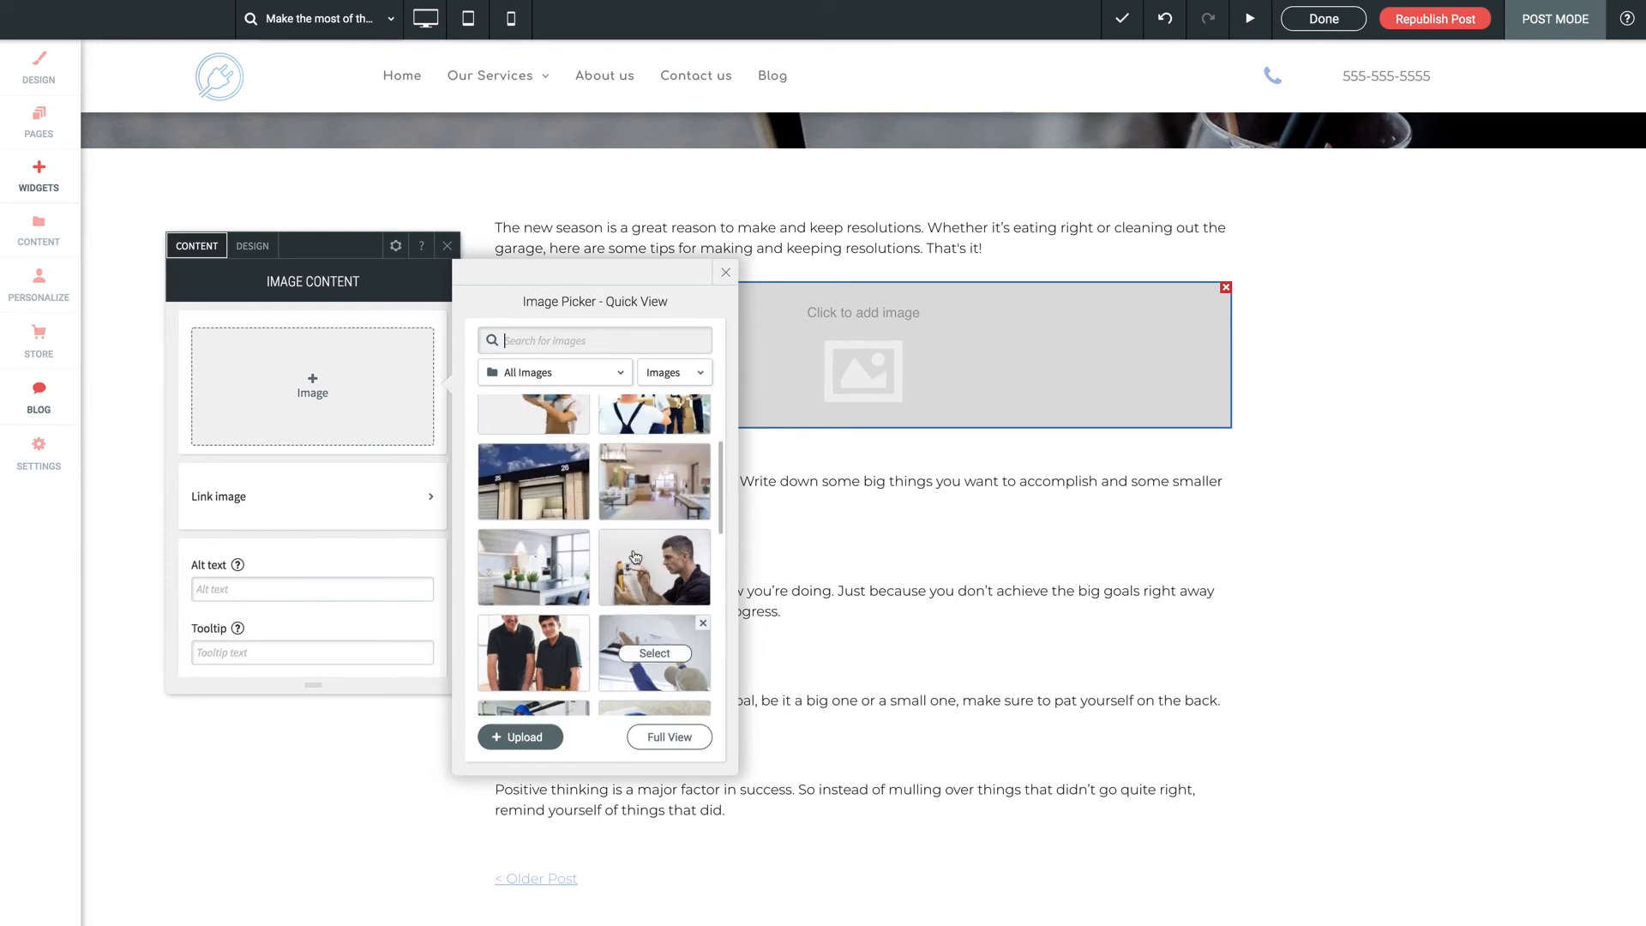
{"action": "scroll", "coordinate": [635, 557], "scroll_direction": "up", "scroll_amount": 1}
{"action": "mouse_move", "coordinate": [641, 459]}
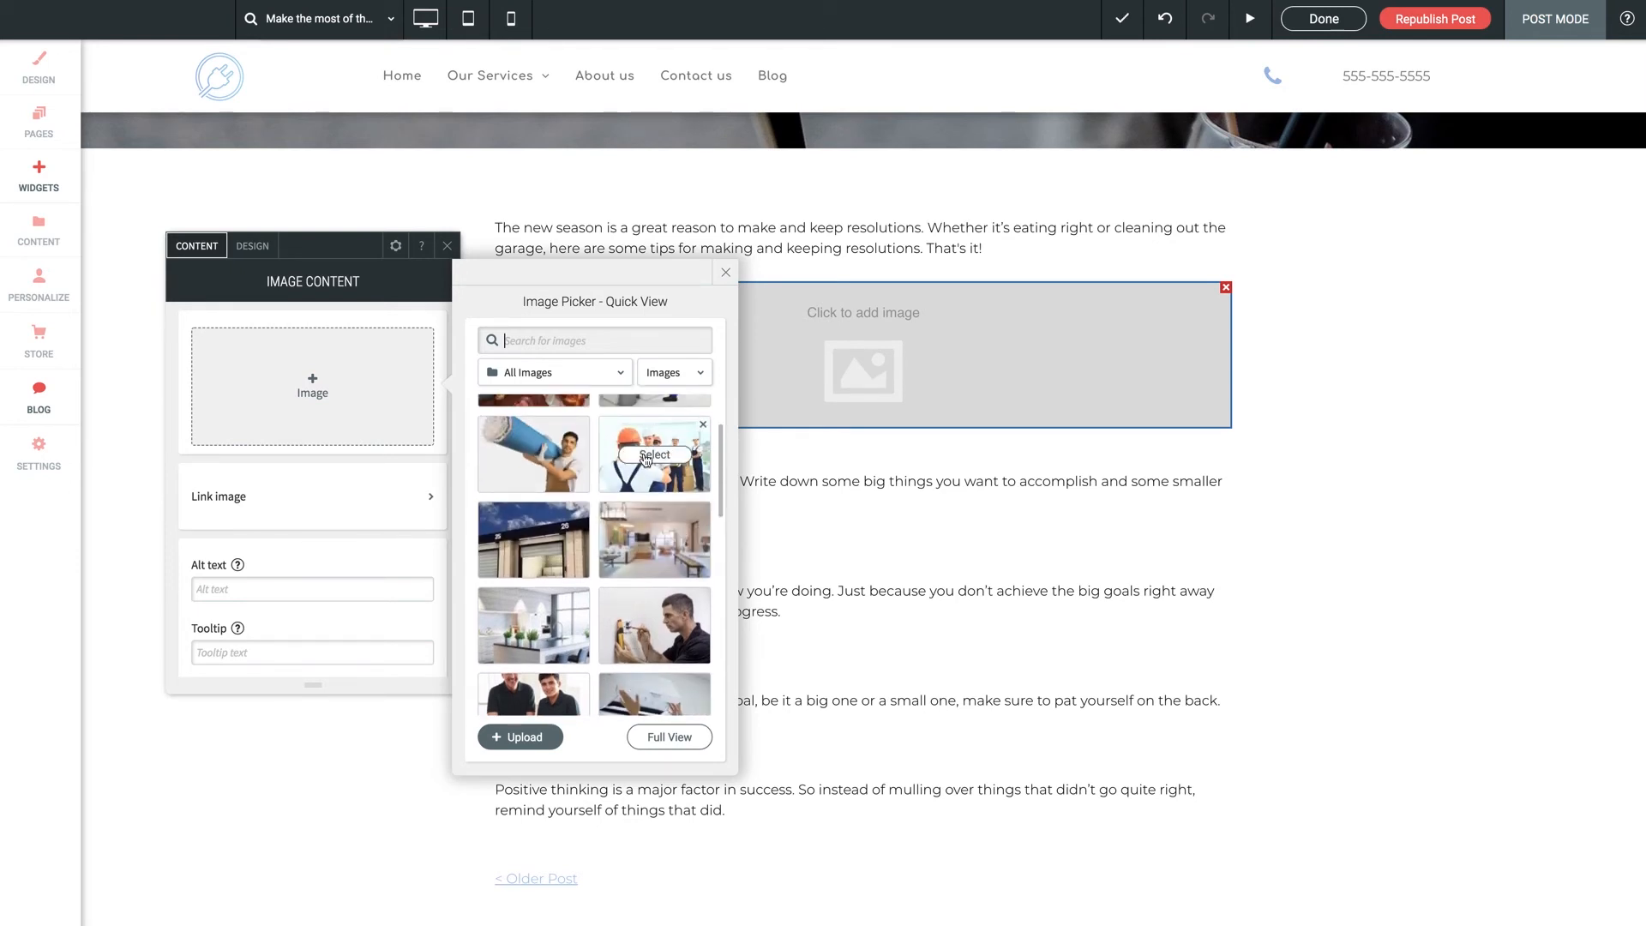
{"action": "left_click", "coordinate": [668, 463]}
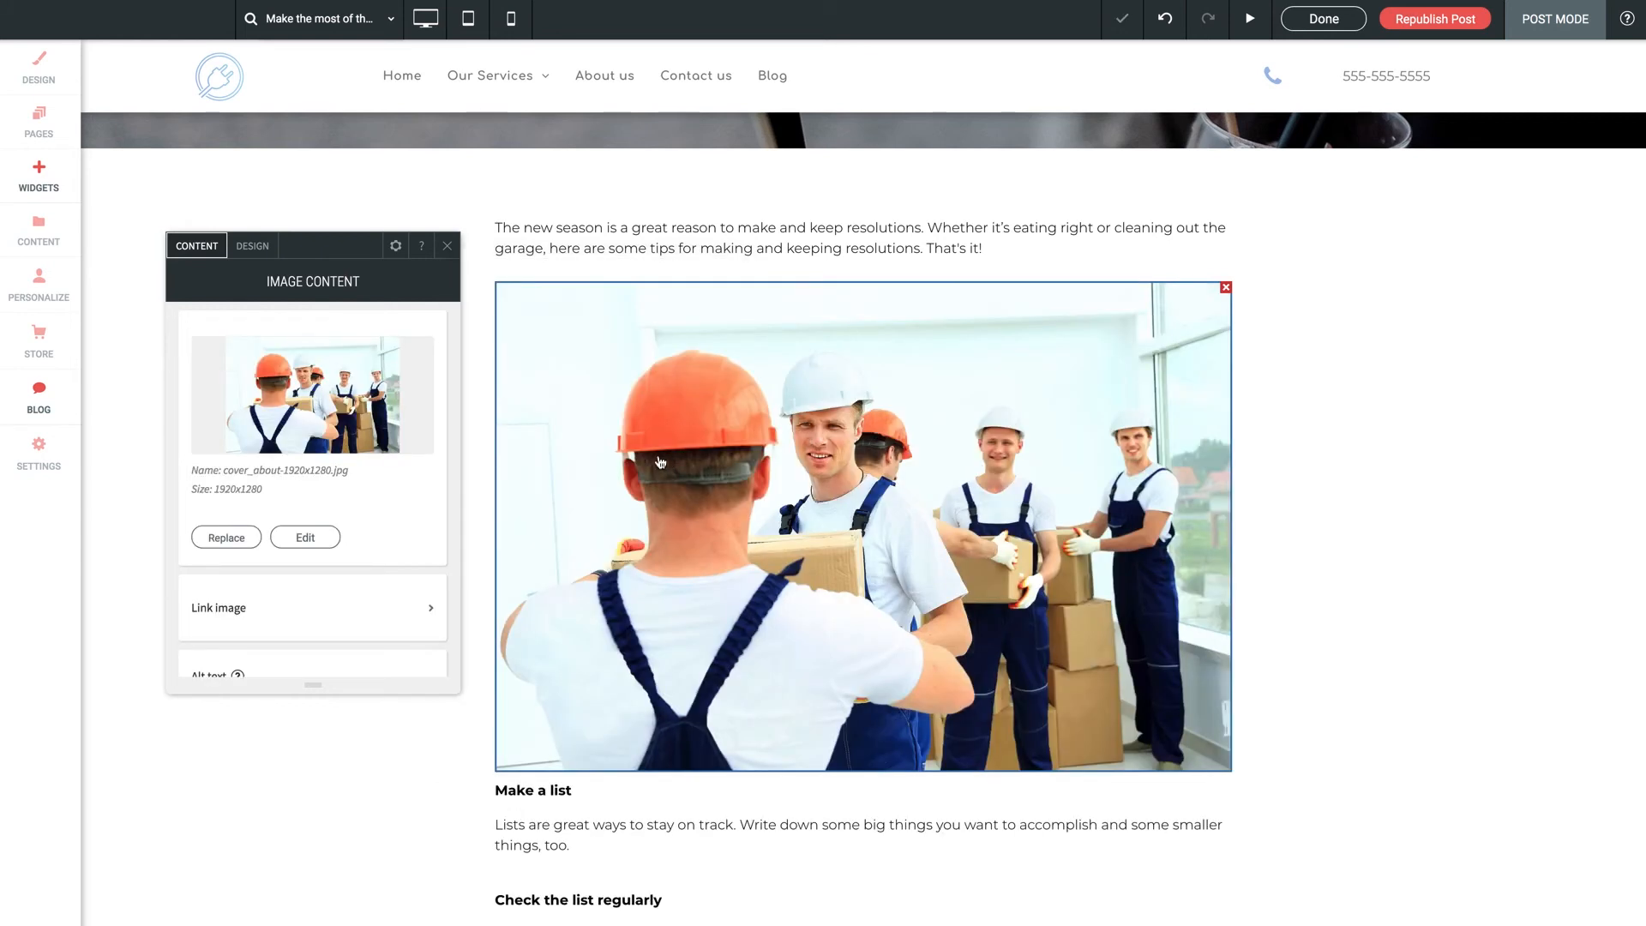
{"action": "left_click", "coordinate": [448, 249]}
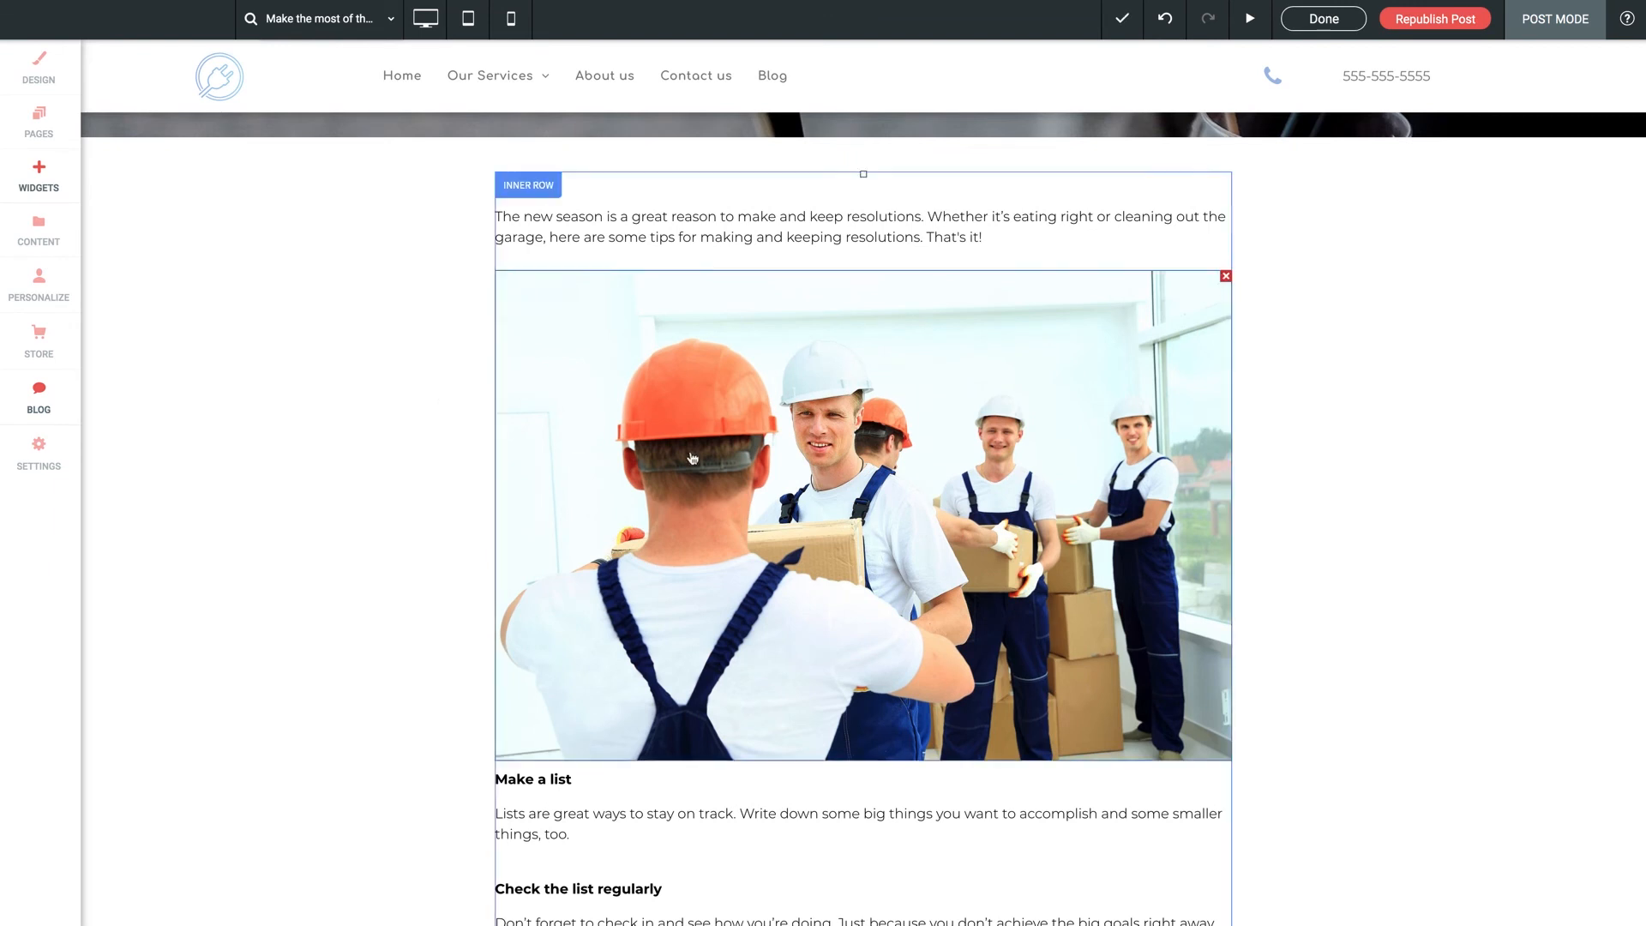
Republish the edited post and look over the whole page.
{"action": "scroll", "coordinate": [1072, 505], "scroll_direction": "up", "scroll_amount": 2}
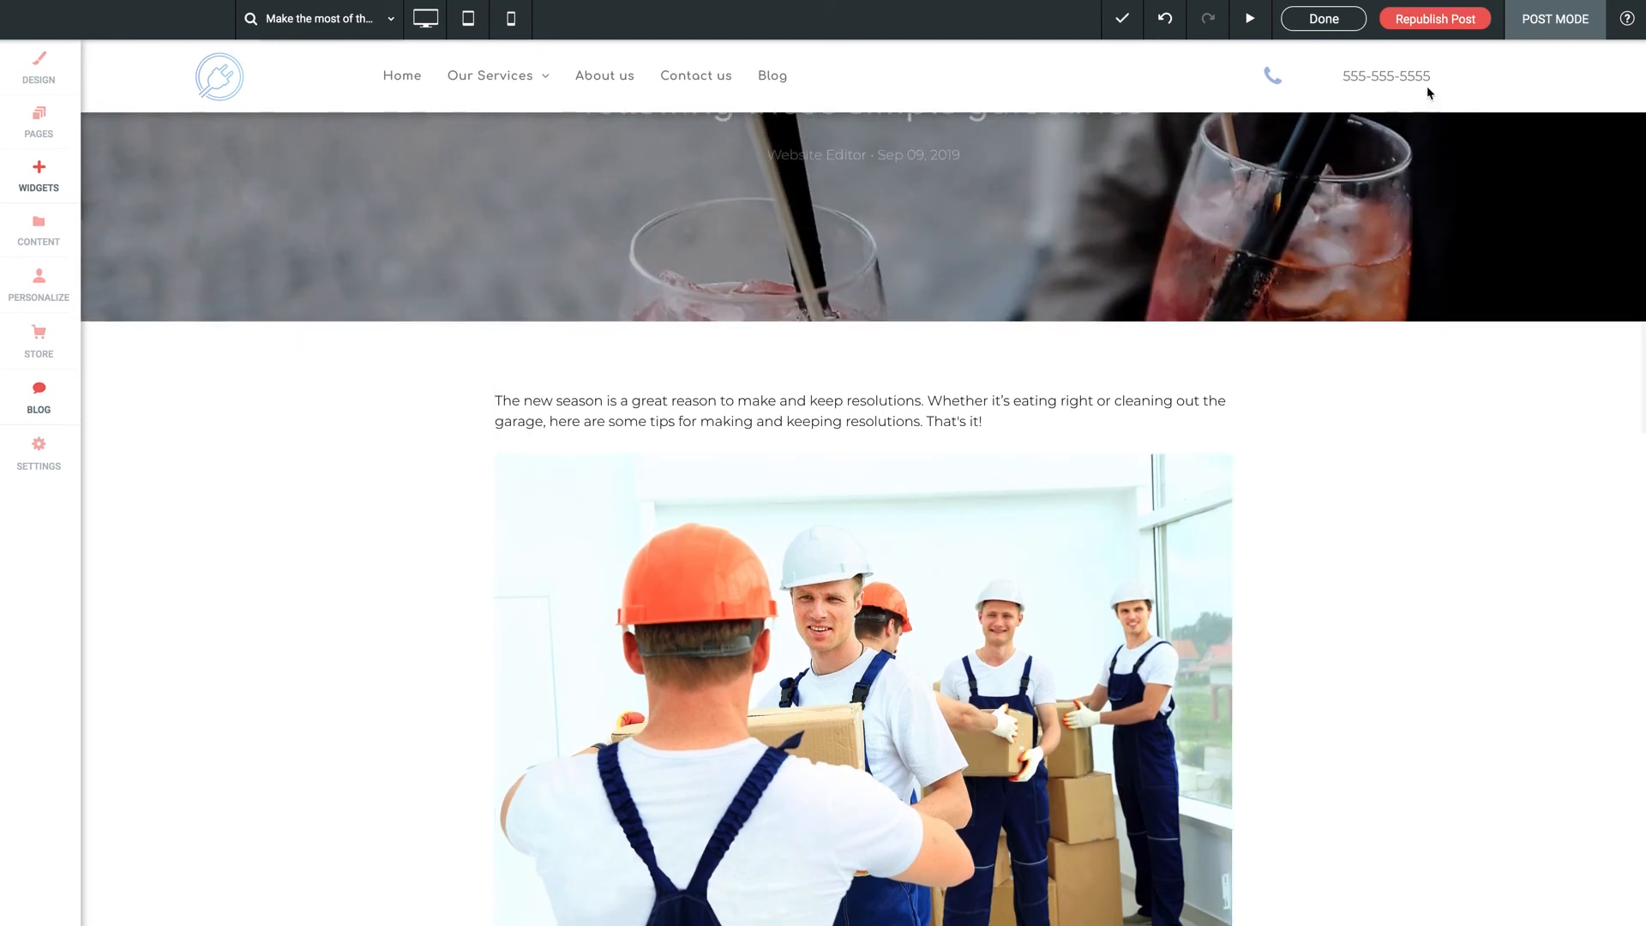
{"action": "left_click", "coordinate": [1433, 25]}
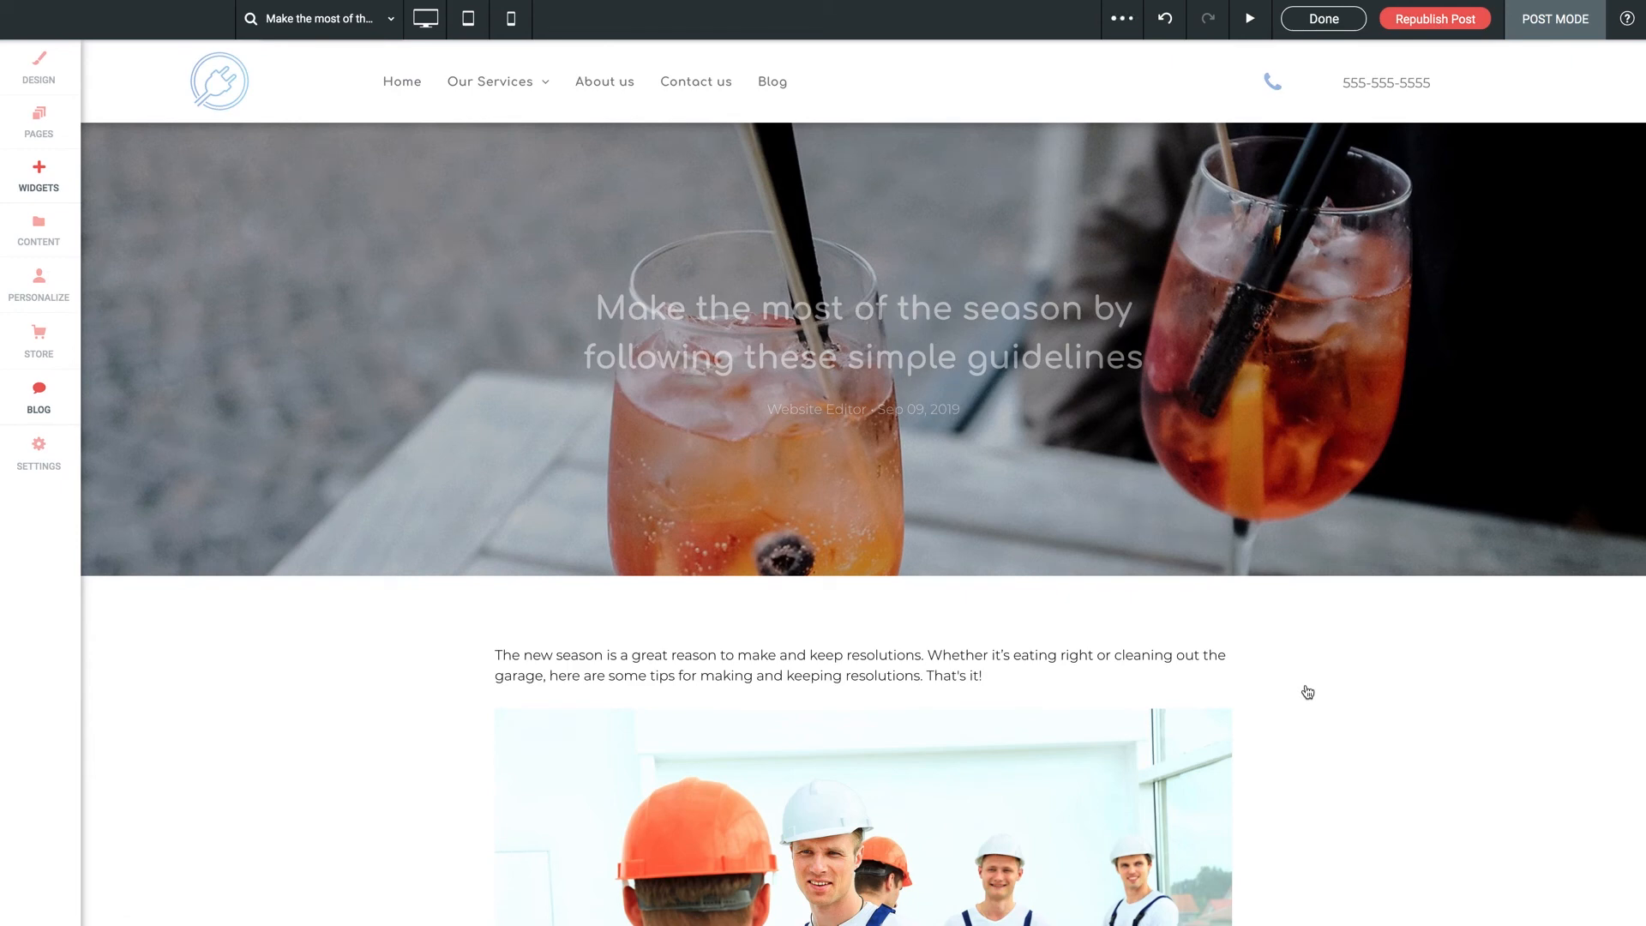
{"action": "scroll", "coordinate": [1308, 692], "scroll_direction": "down", "scroll_amount": 10}
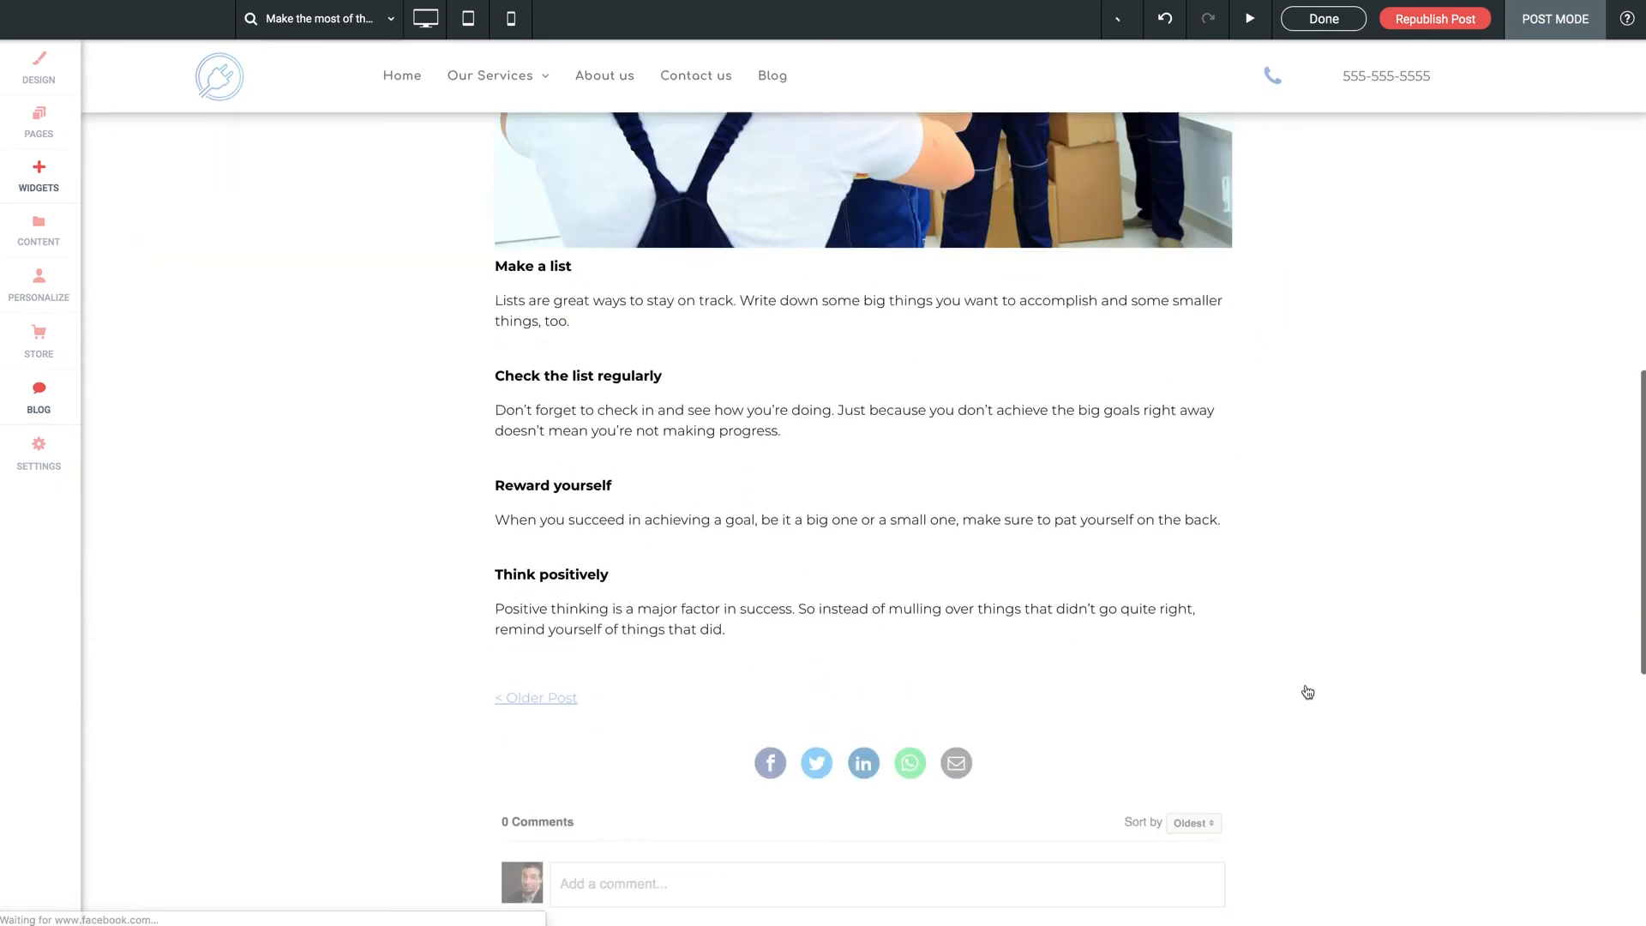
{"action": "scroll", "coordinate": [1306, 690], "scroll_direction": "up", "scroll_amount": 10}
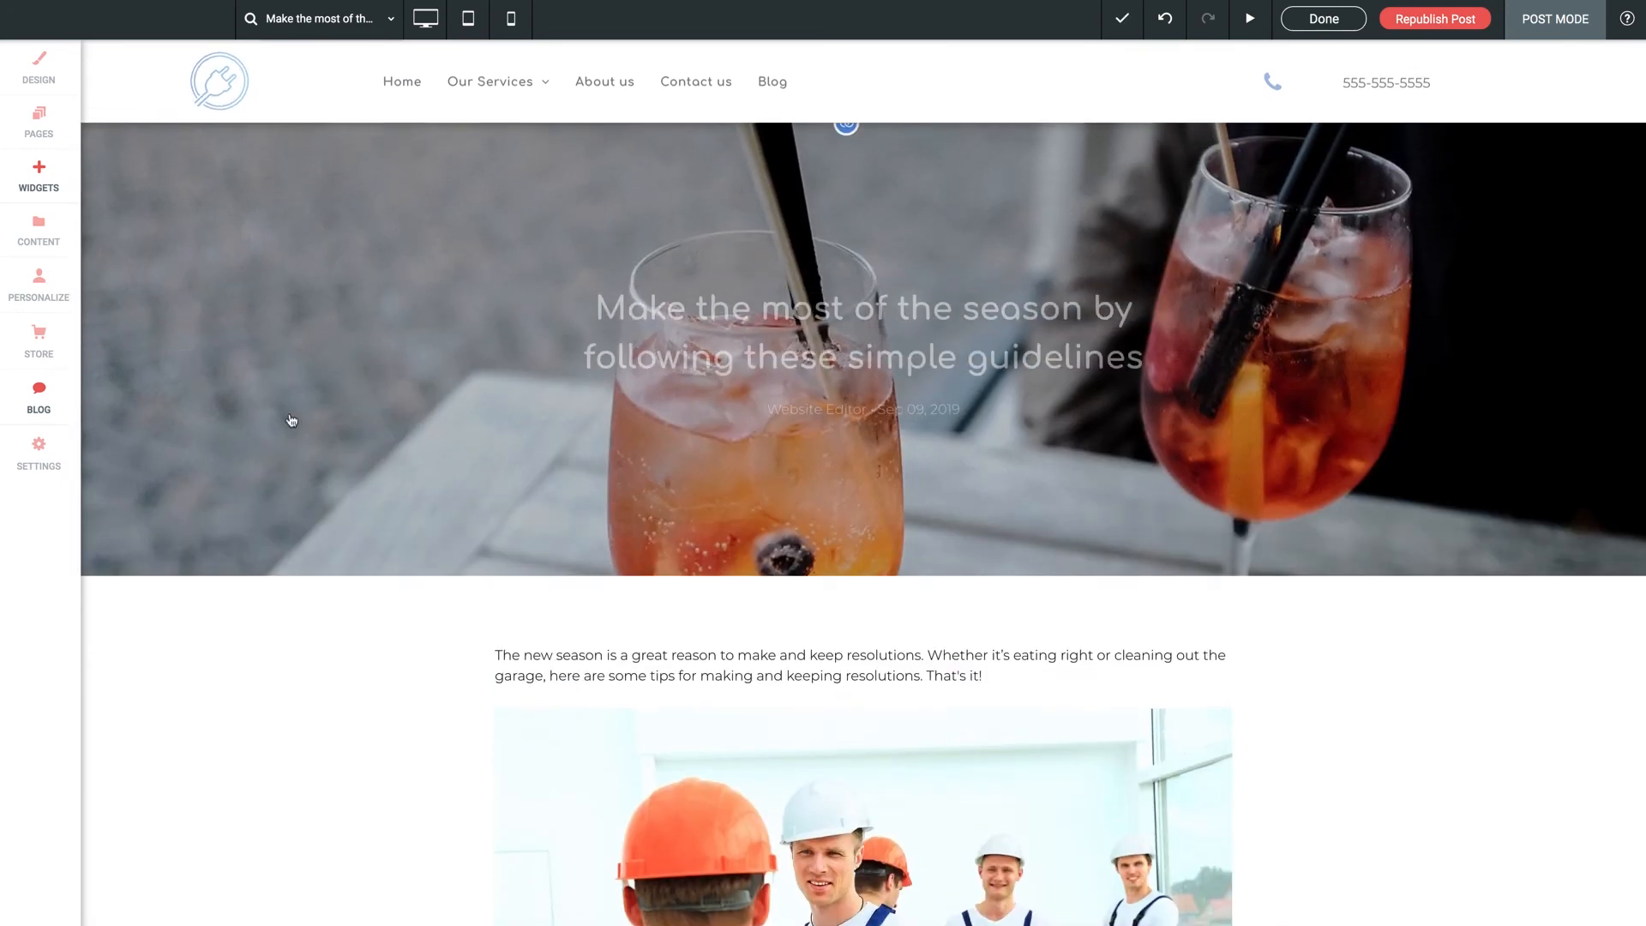
Start a new blog post titled "Top 10 DIY Hacks for the Holidays" with Website Editor as the author.
{"action": "left_click", "coordinate": [38, 397]}
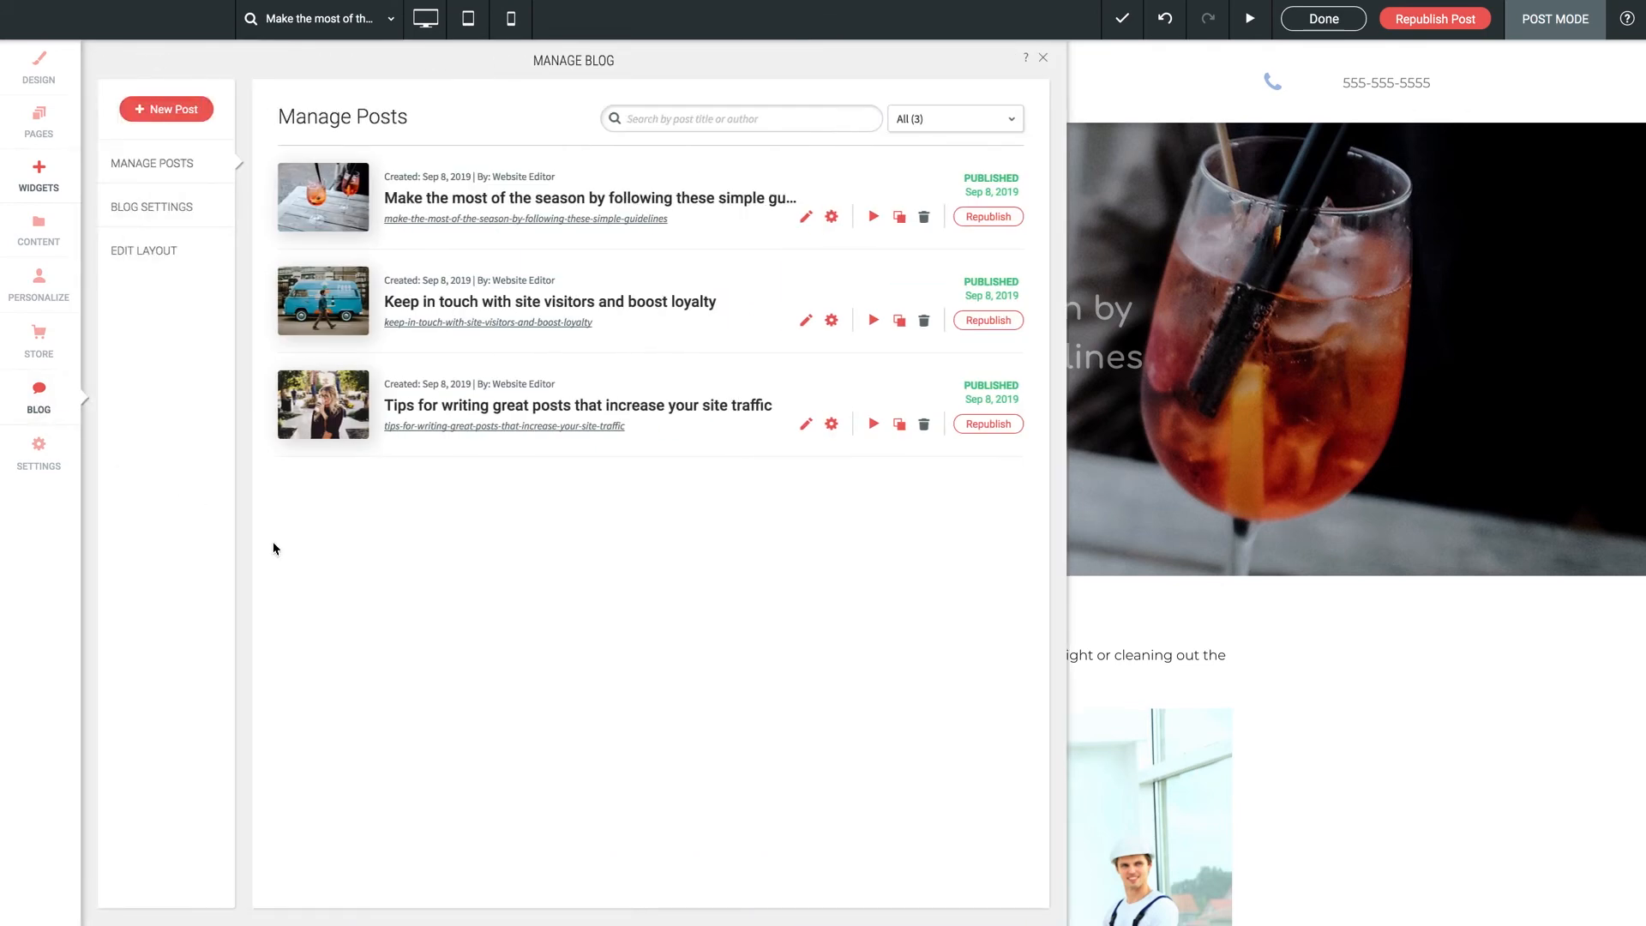
{"action": "left_click", "coordinate": [168, 111]}
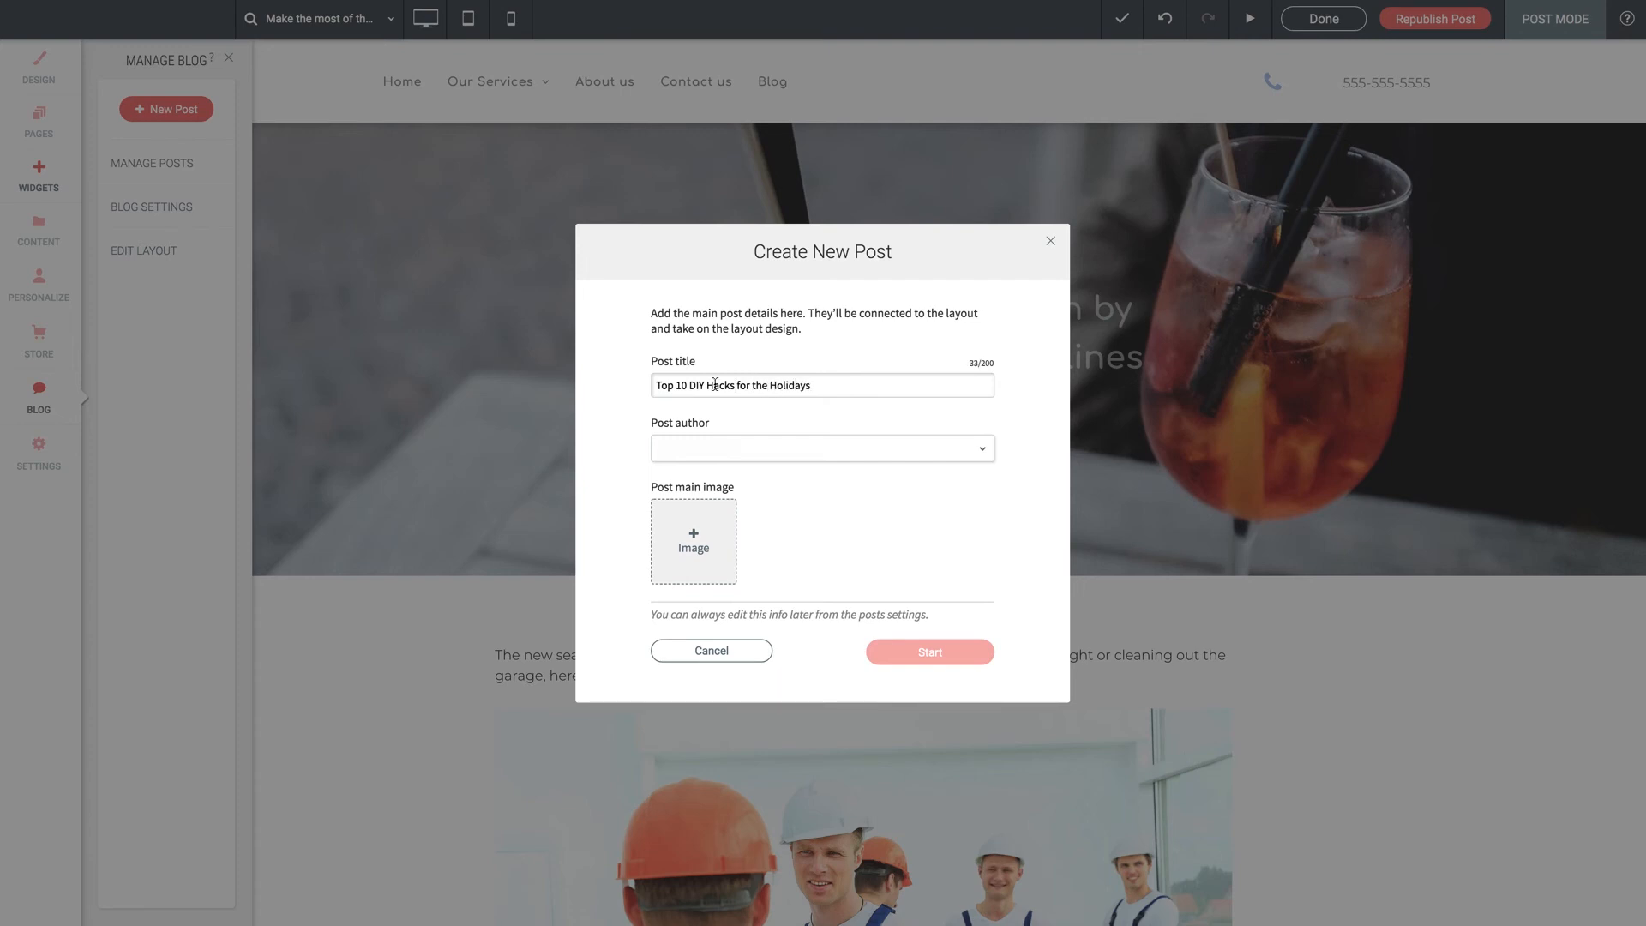
{"action": "left_click", "coordinate": [708, 455]}
{"action": "type", "text": "Website"}
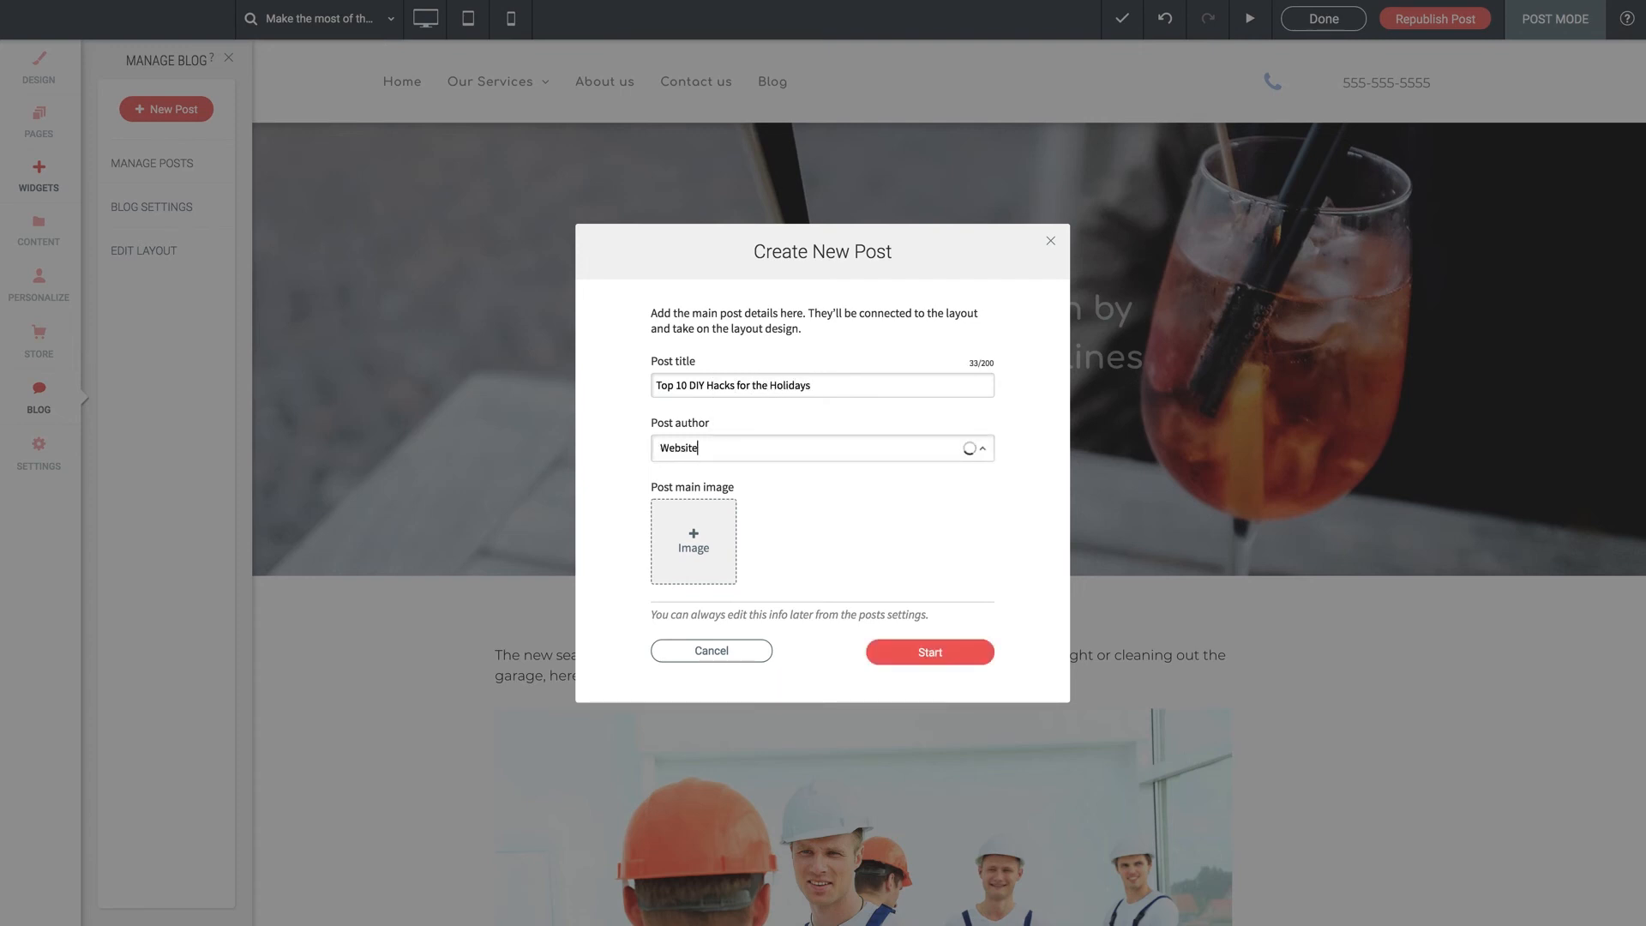
{"action": "type", "text": " Editor"}
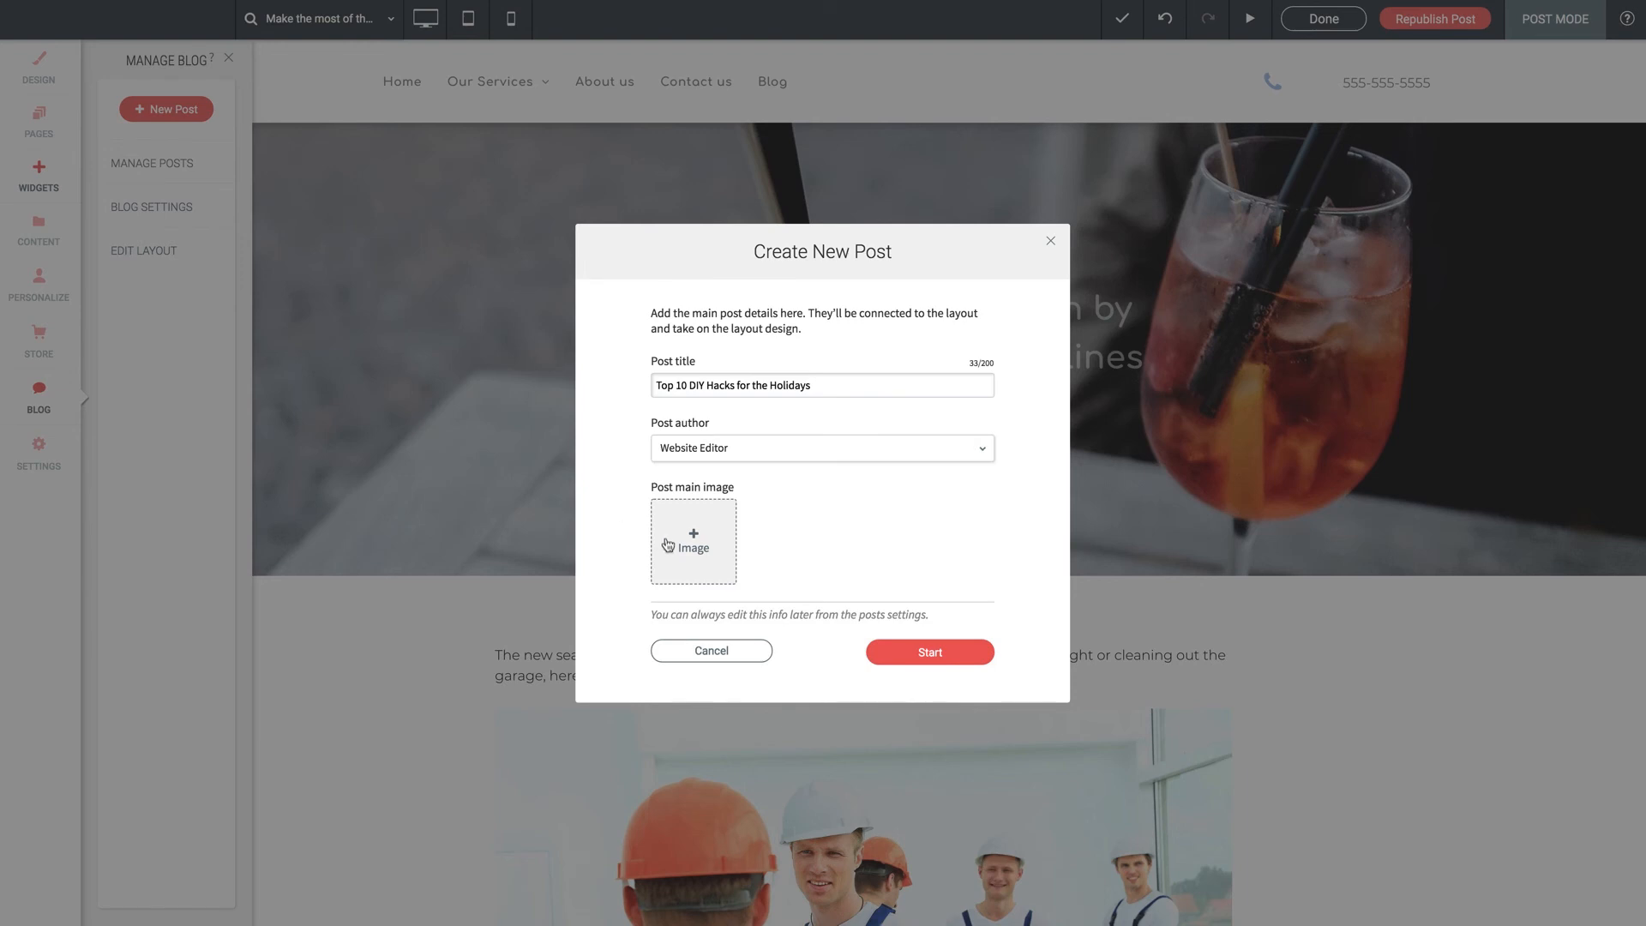
Search the images for "thanksgiving", set the free "THANKFUL" photo as the post's main image, and create the post.
{"action": "left_click", "coordinate": [668, 540]}
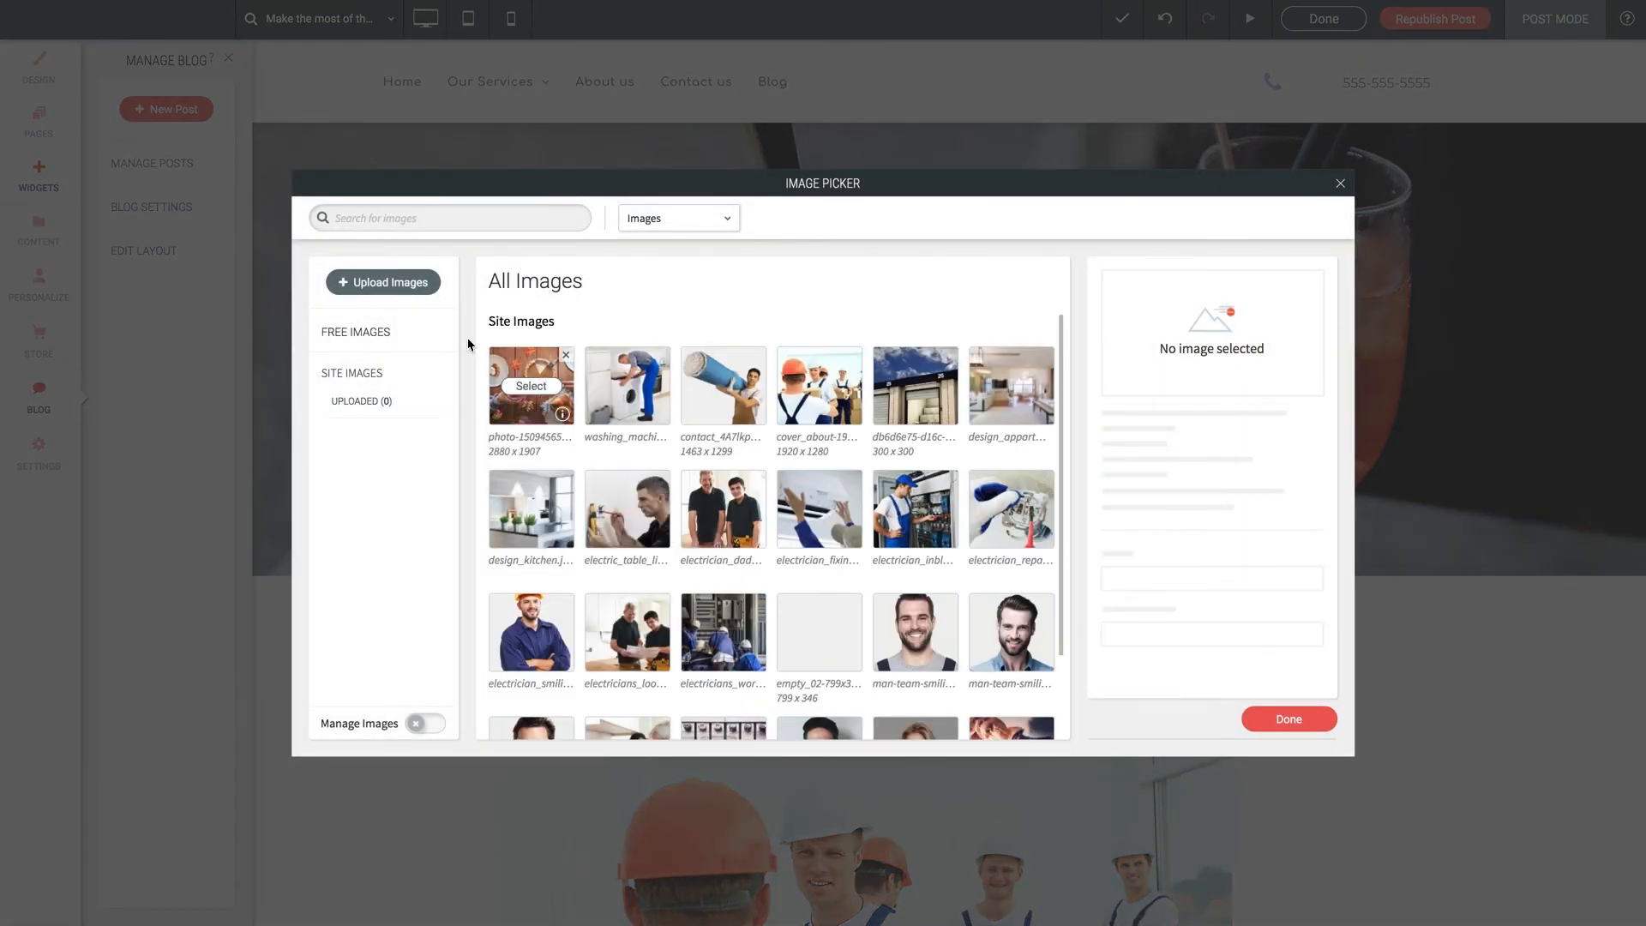
{"action": "type", "text": "thanks"}
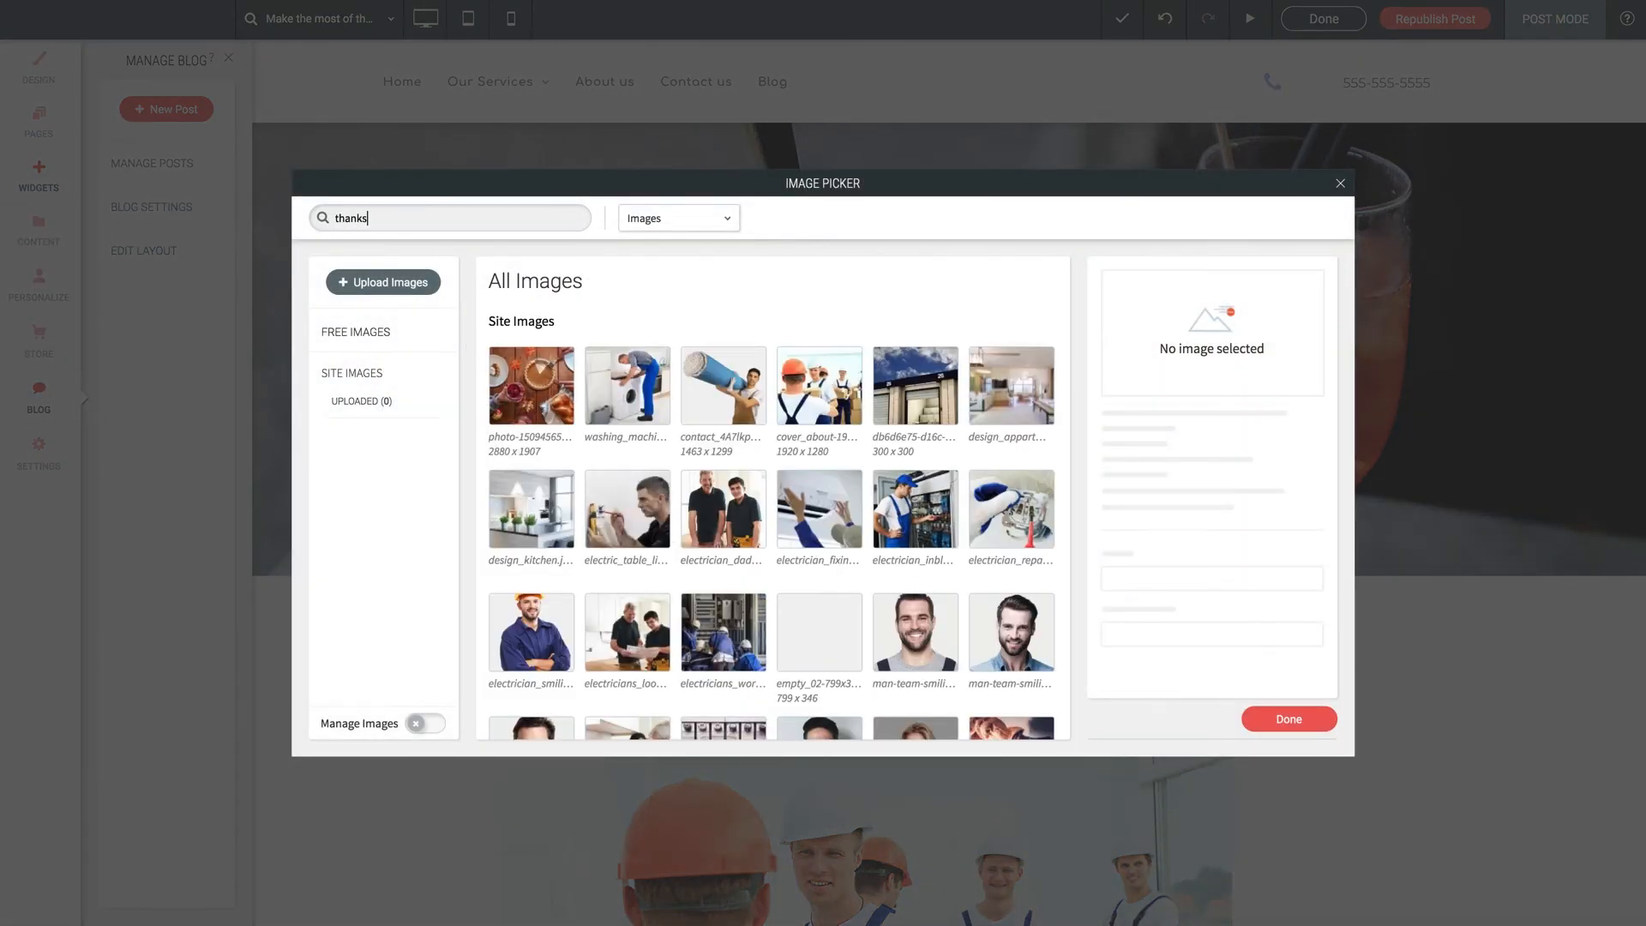
{"action": "type", "text": "giving"}
{"action": "scroll", "coordinate": [728, 467], "scroll_direction": "down", "scroll_amount": 2}
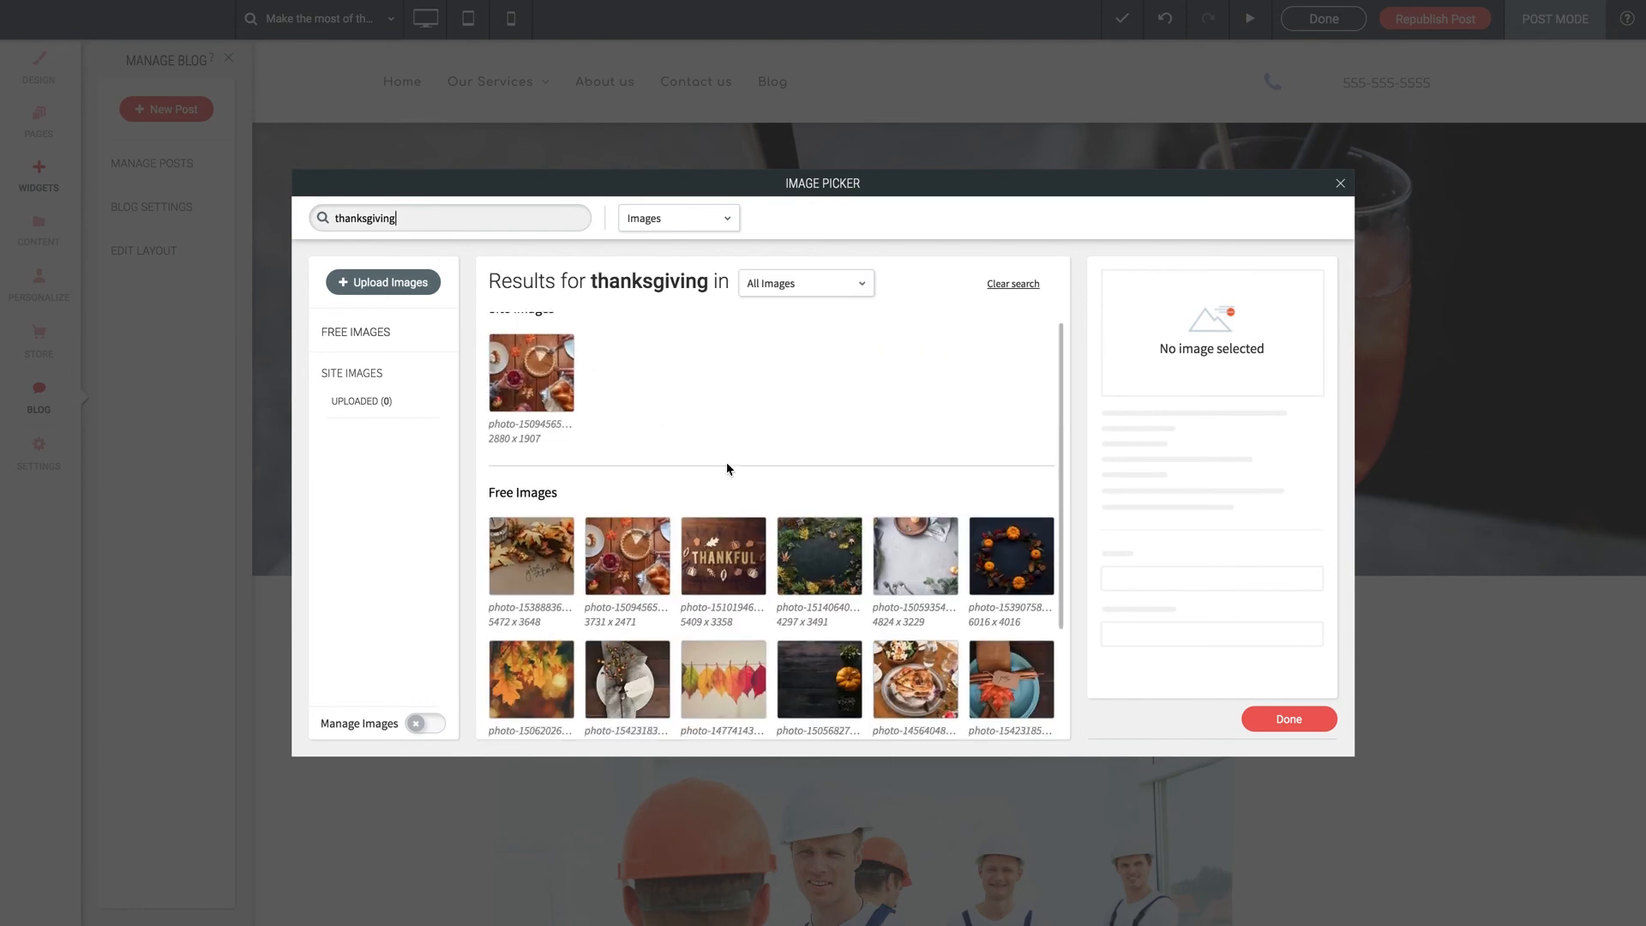
{"action": "left_click", "coordinate": [722, 446]}
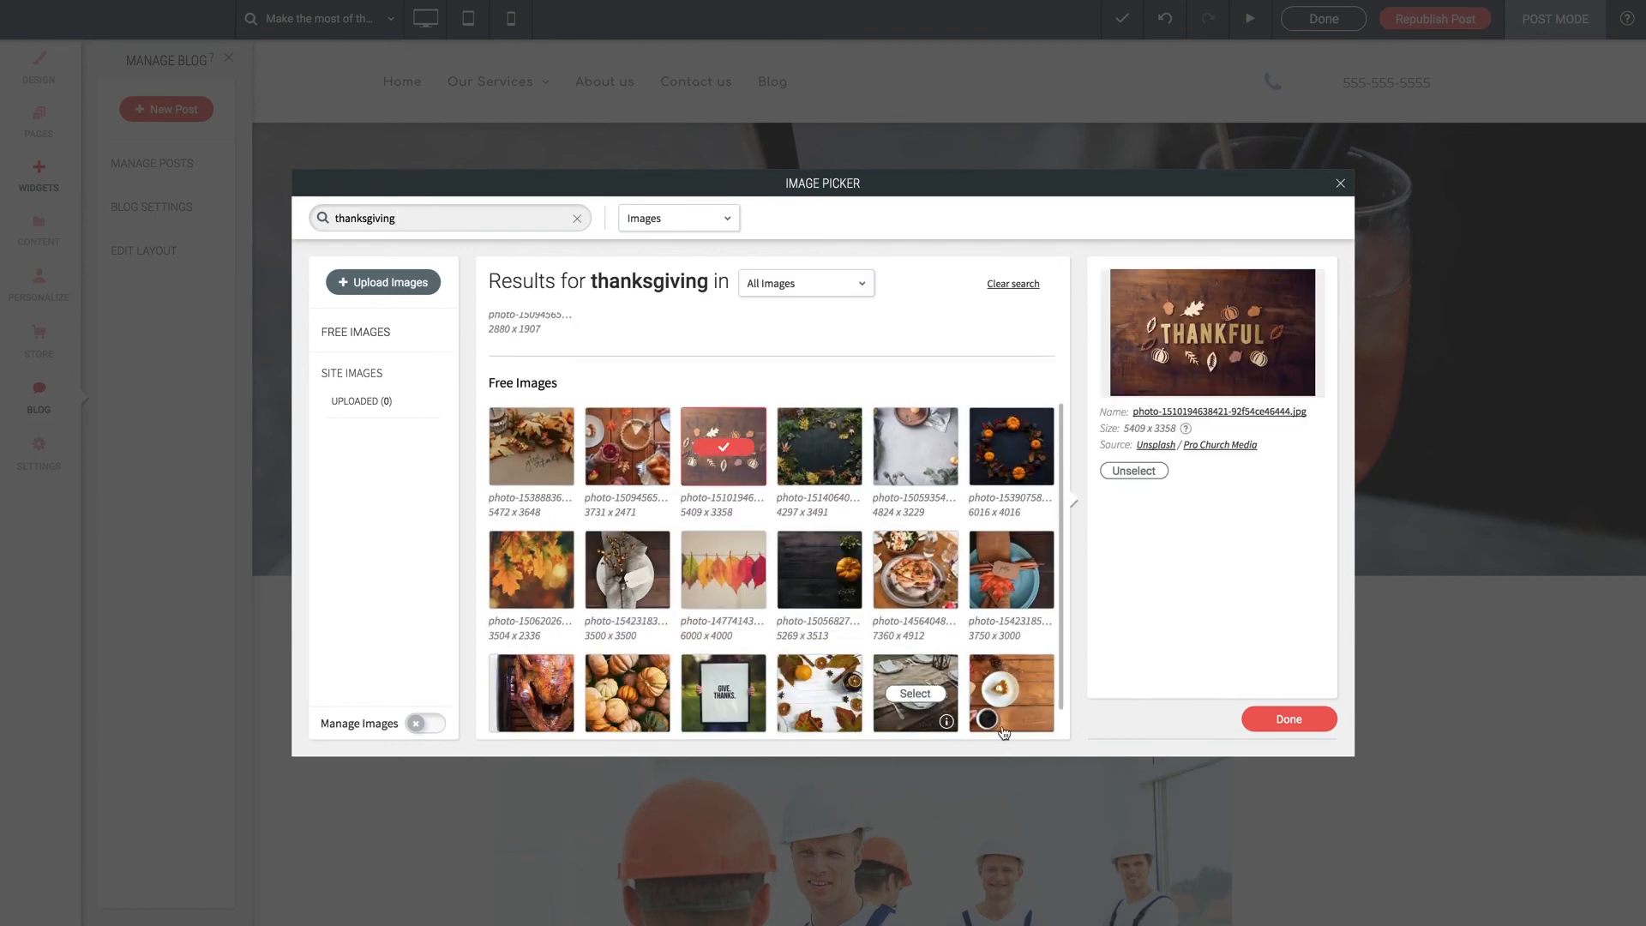
{"action": "left_click", "coordinate": [1288, 720]}
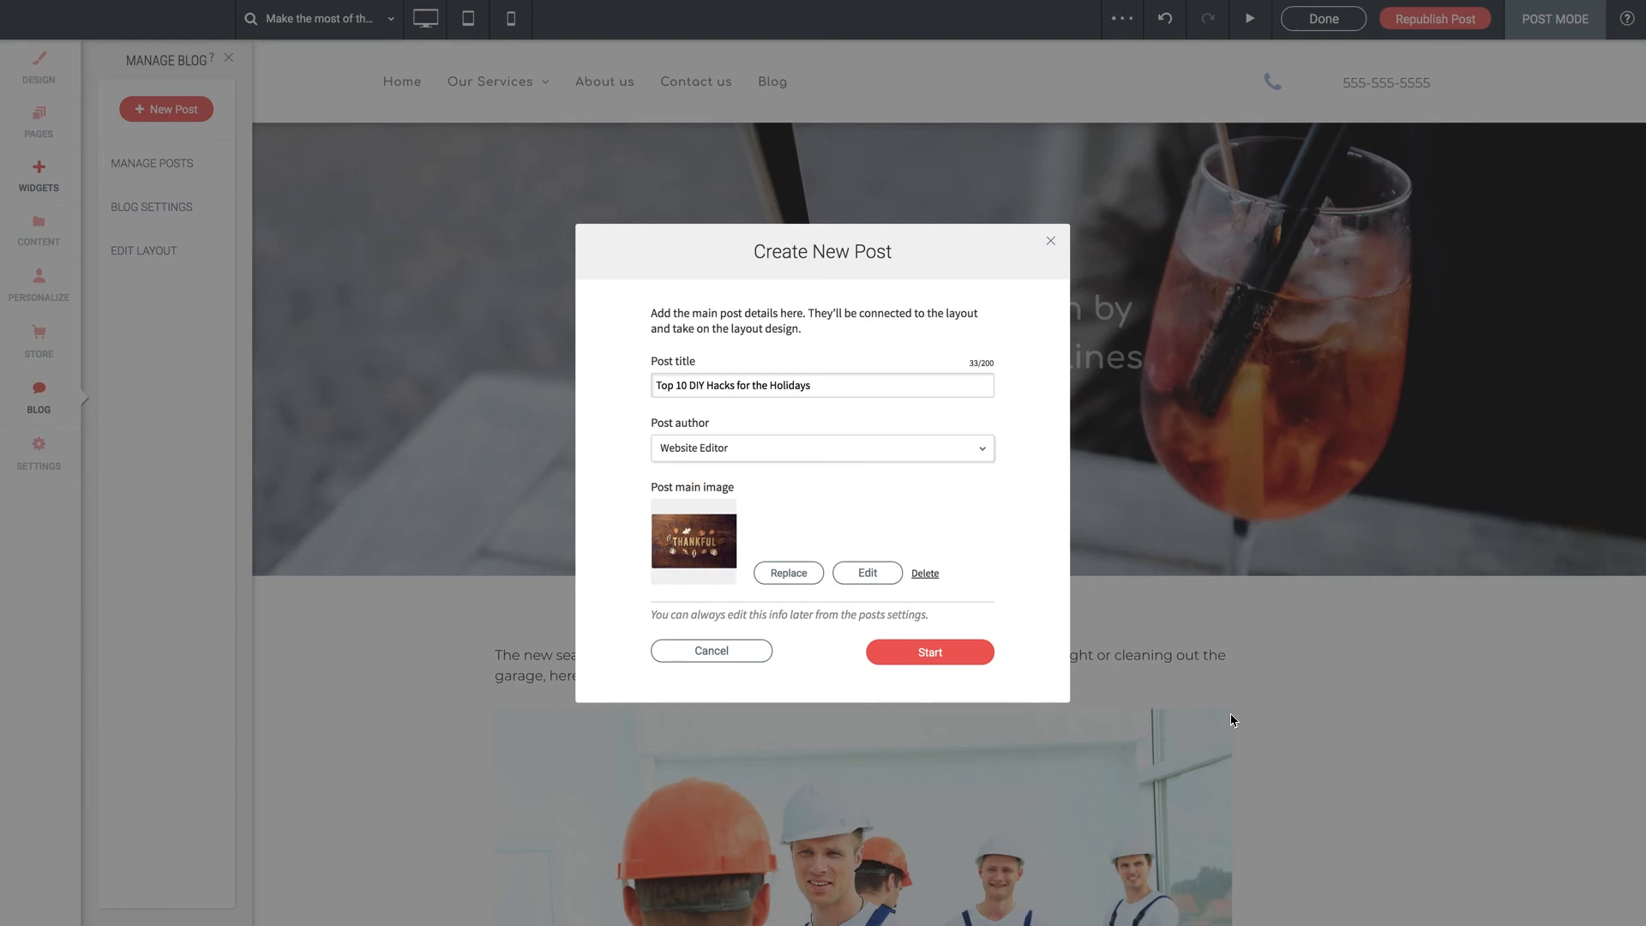
{"action": "left_click", "coordinate": [928, 660]}
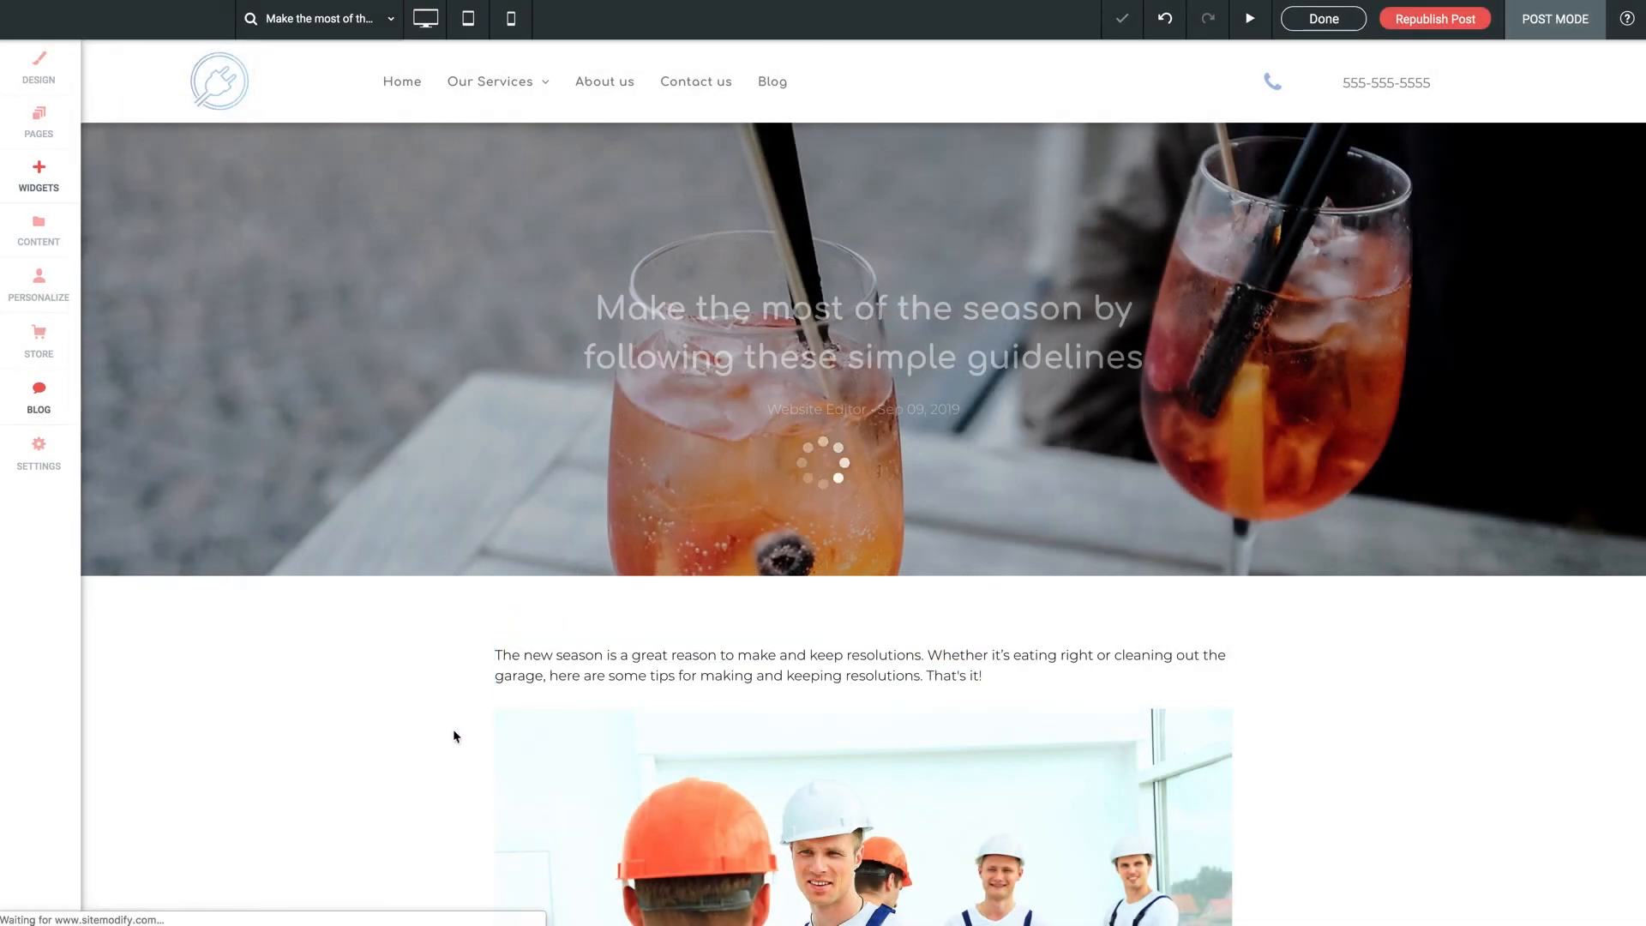
{"action": "scroll", "coordinate": [374, 614], "scroll_direction": "down", "scroll_amount": 3}
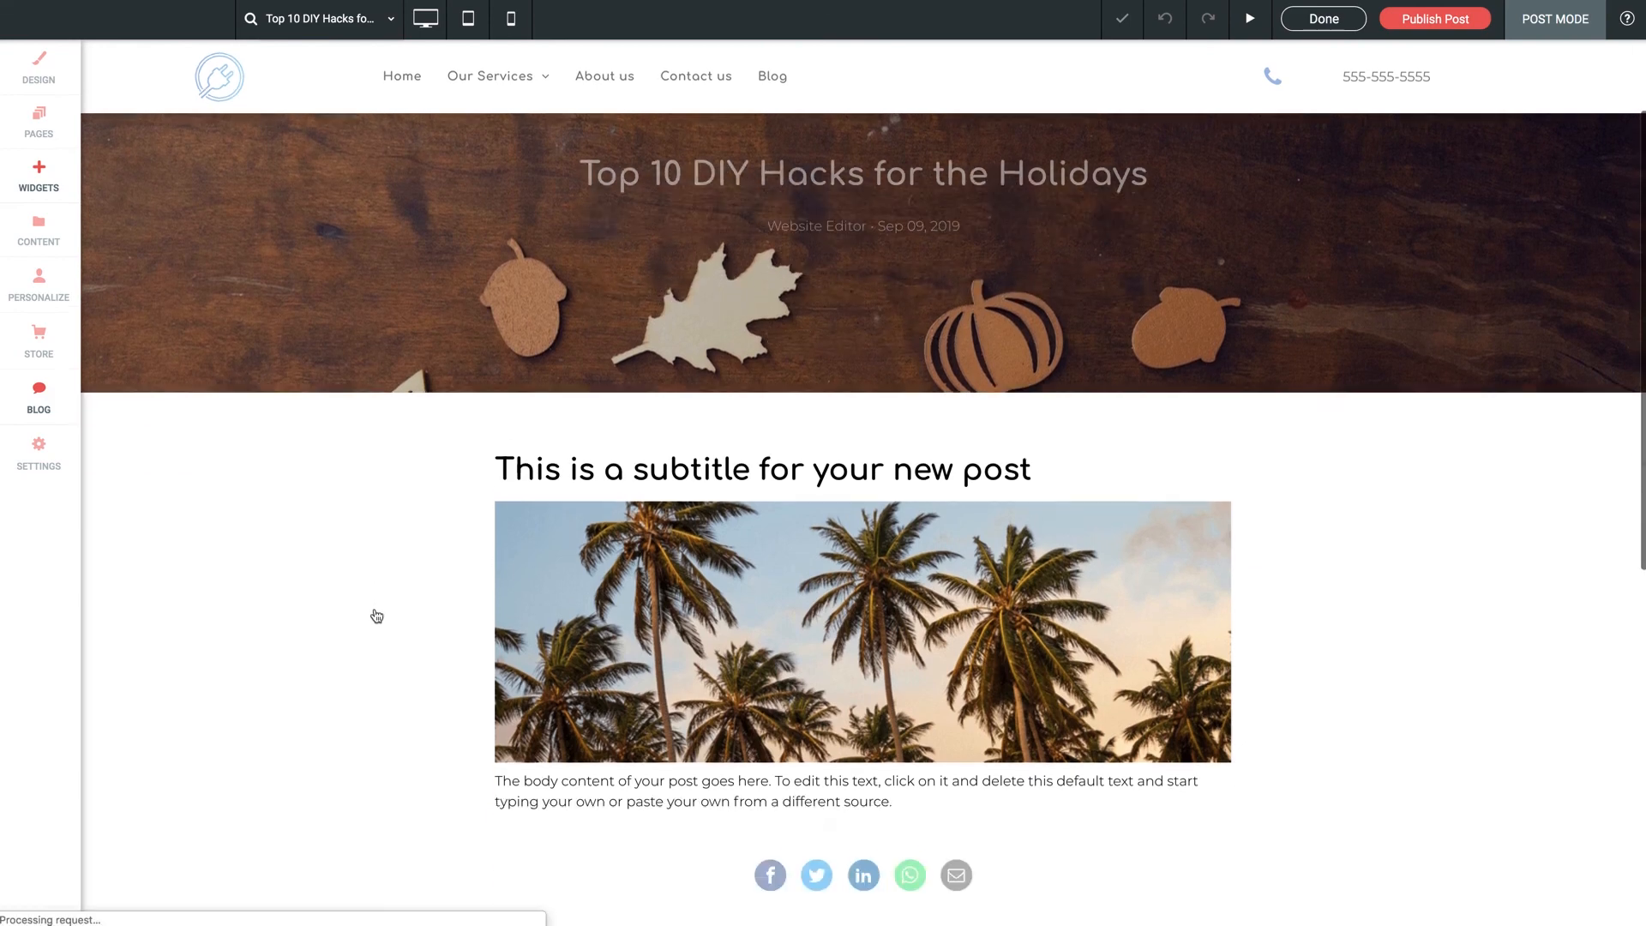
Open the new post's placeholder subtitle and body paragraph for text editing, select part of each text, and close each editor.
{"action": "scroll", "coordinate": [418, 561], "scroll_direction": "down", "scroll_amount": 3}
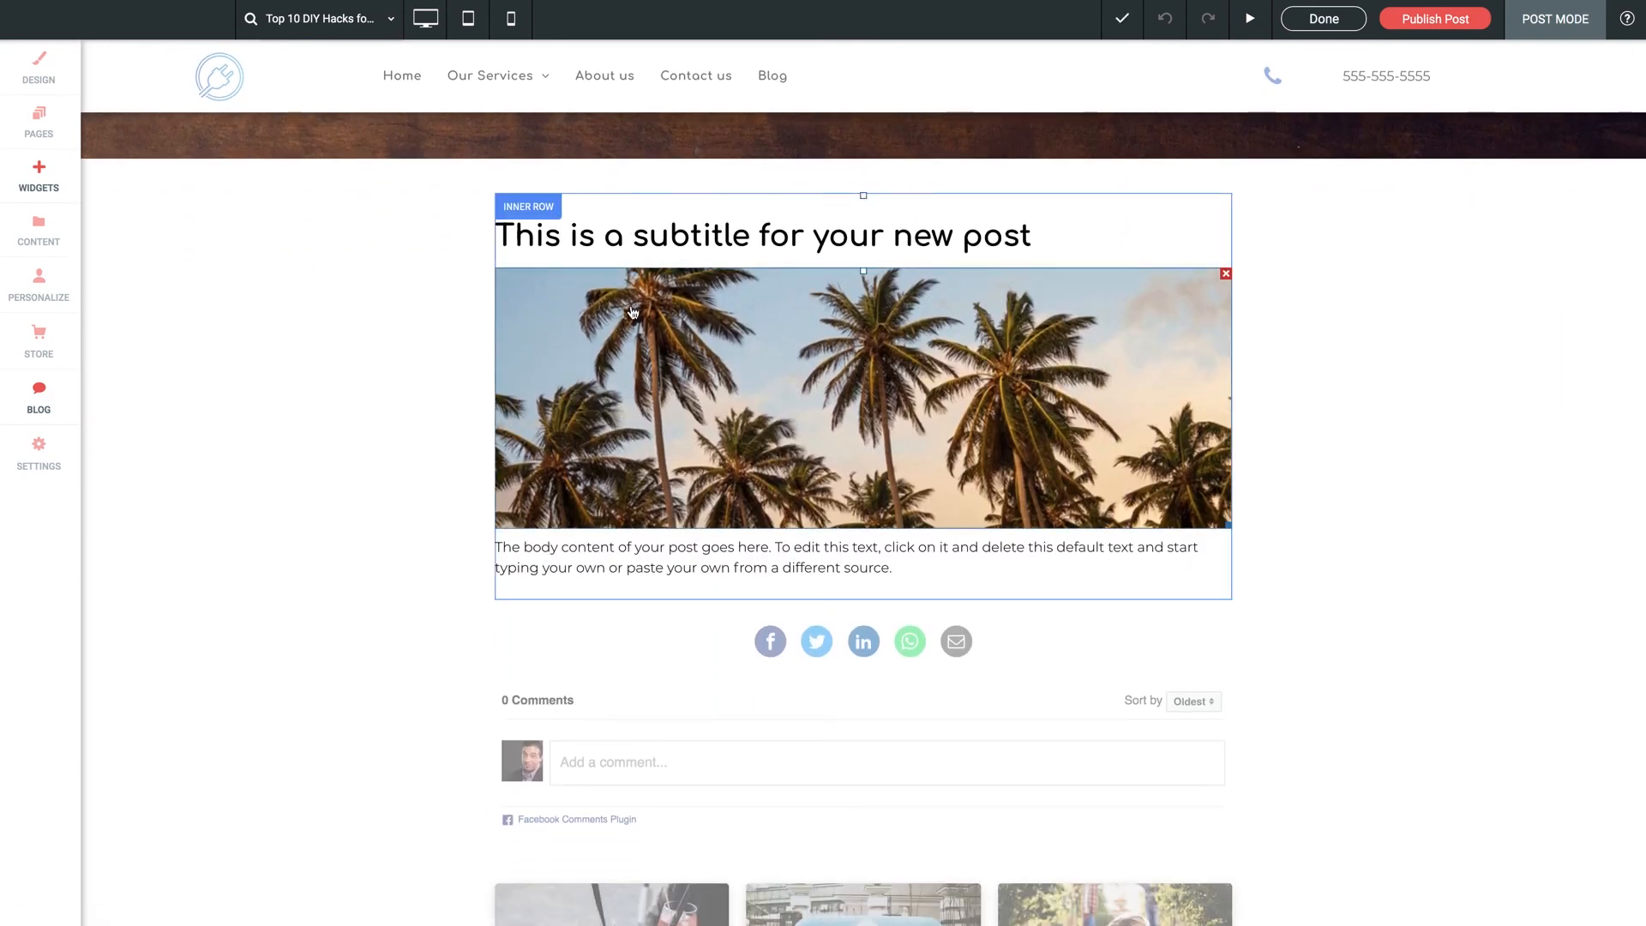
{"action": "double_click", "coordinate": [783, 236]}
{"action": "left_click_drag", "start_coordinate": [624, 237], "coordinate": [981, 237]}
{"action": "left_click", "coordinate": [1198, 198]}
{"action": "scroll", "coordinate": [849, 485], "scroll_direction": "down", "scroll_amount": 1}
{"action": "left_click", "coordinate": [846, 513]}
{"action": "left_click_drag", "start_coordinate": [894, 510], "coordinate": [683, 509]}
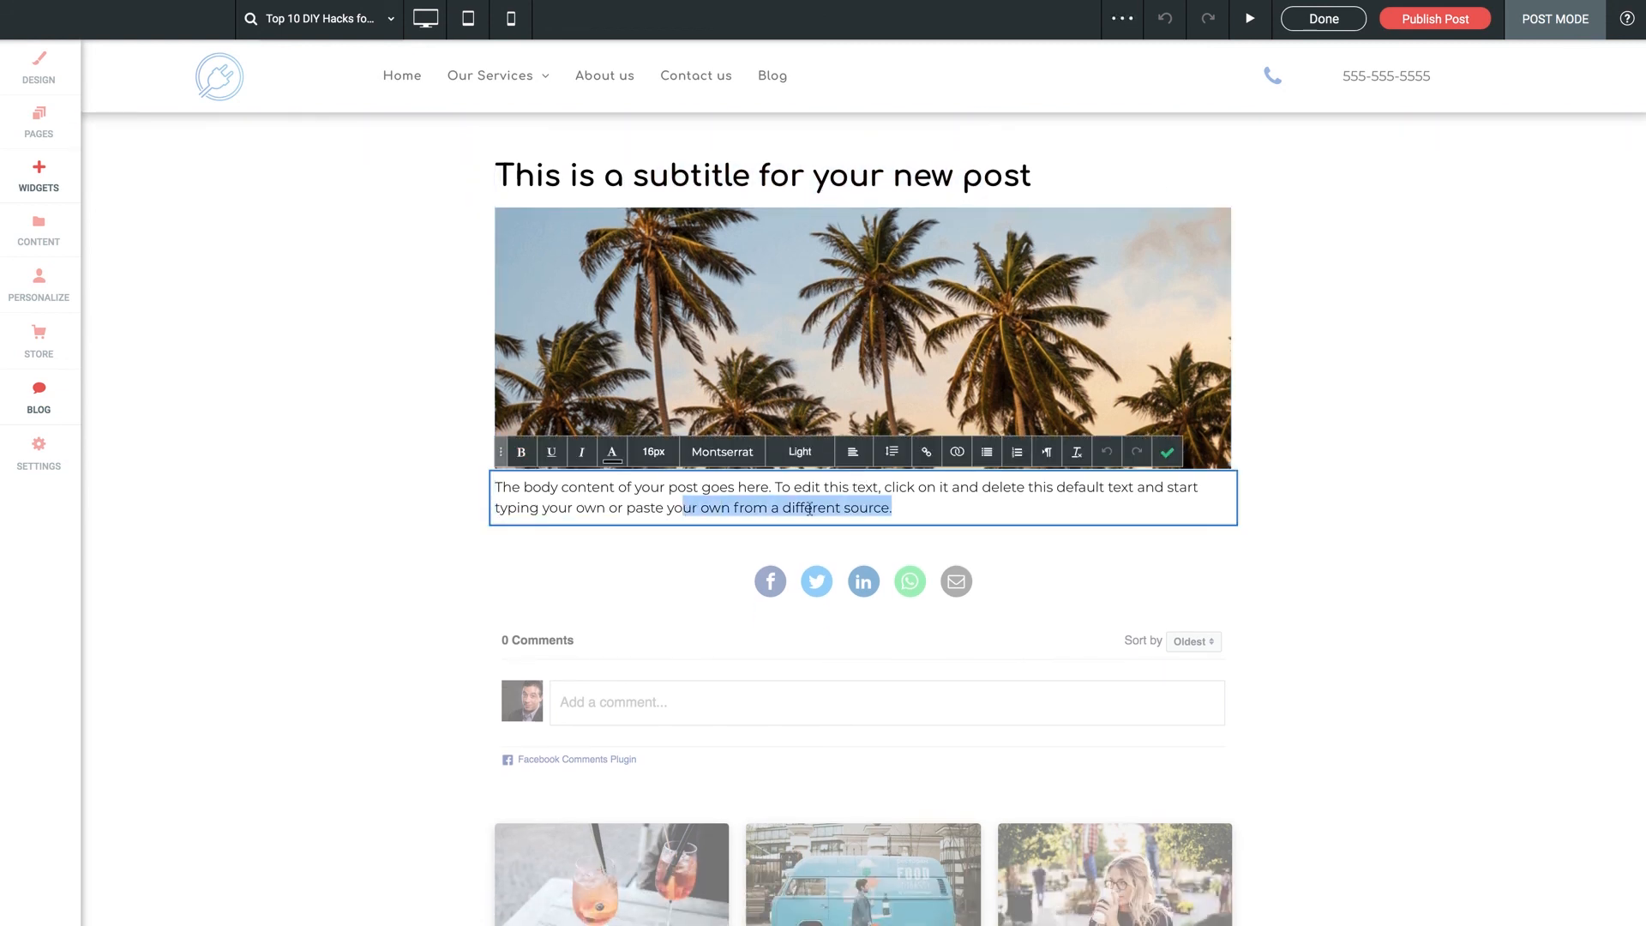
{"action": "left_click", "coordinate": [1167, 454]}
Finish editing the new post and publish the draft "Top 10 DIY Hacks for the Holidays" from the list of posts.
{"action": "scroll", "coordinate": [966, 514], "scroll_direction": "down", "scroll_amount": 5}
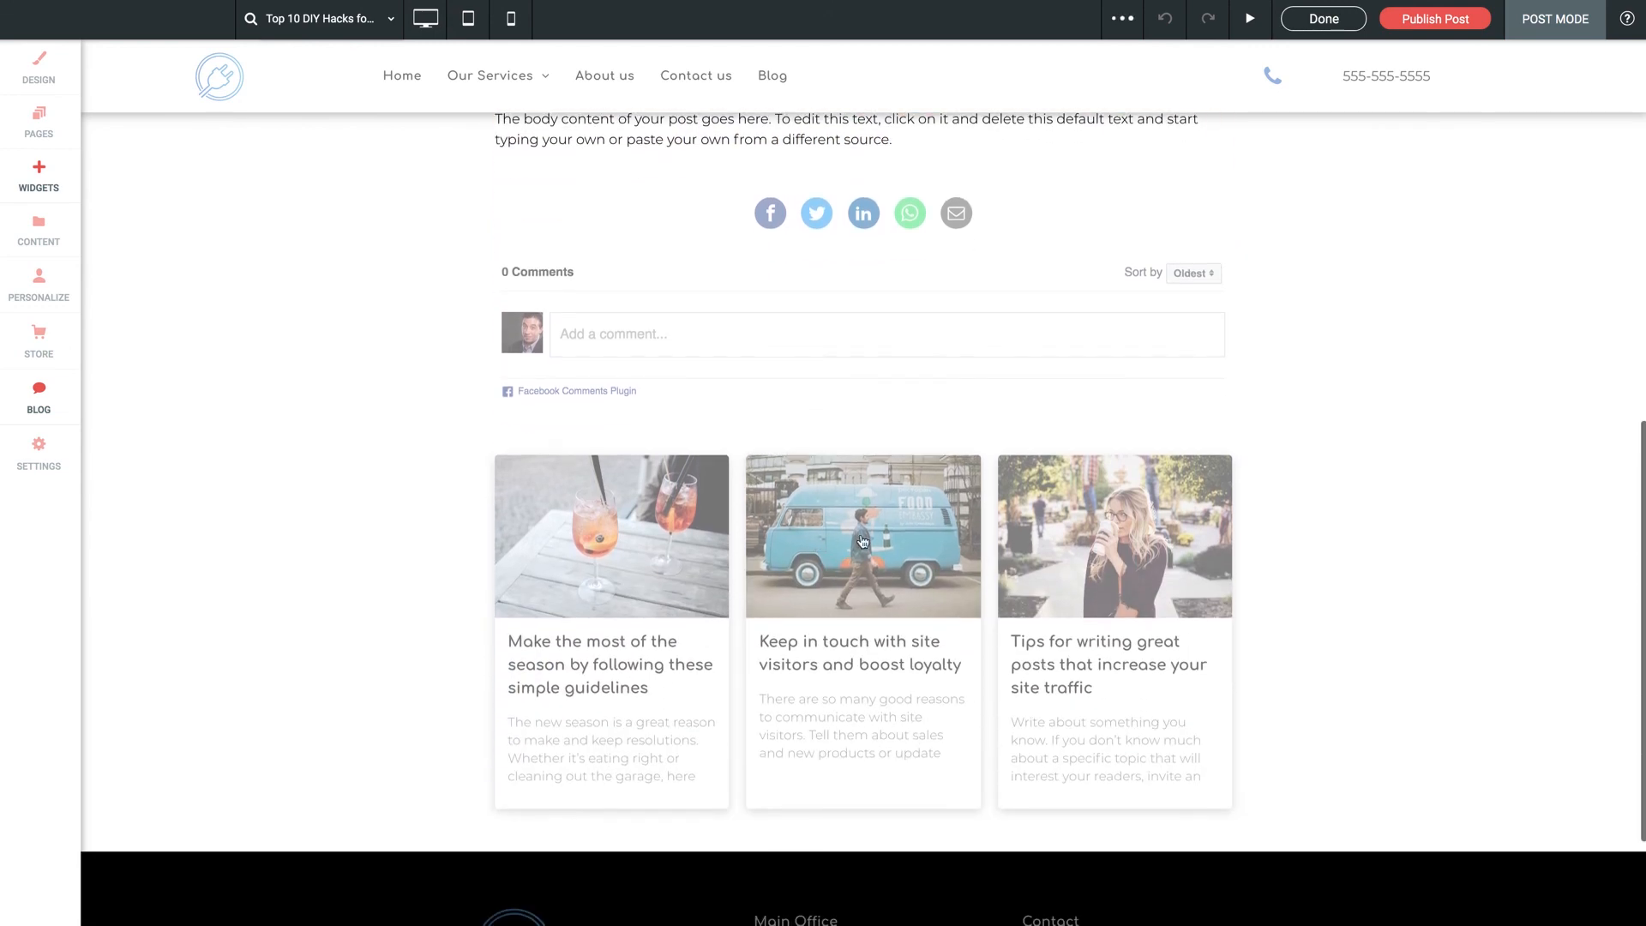
{"action": "scroll", "coordinate": [894, 538], "scroll_direction": "up", "scroll_amount": 4}
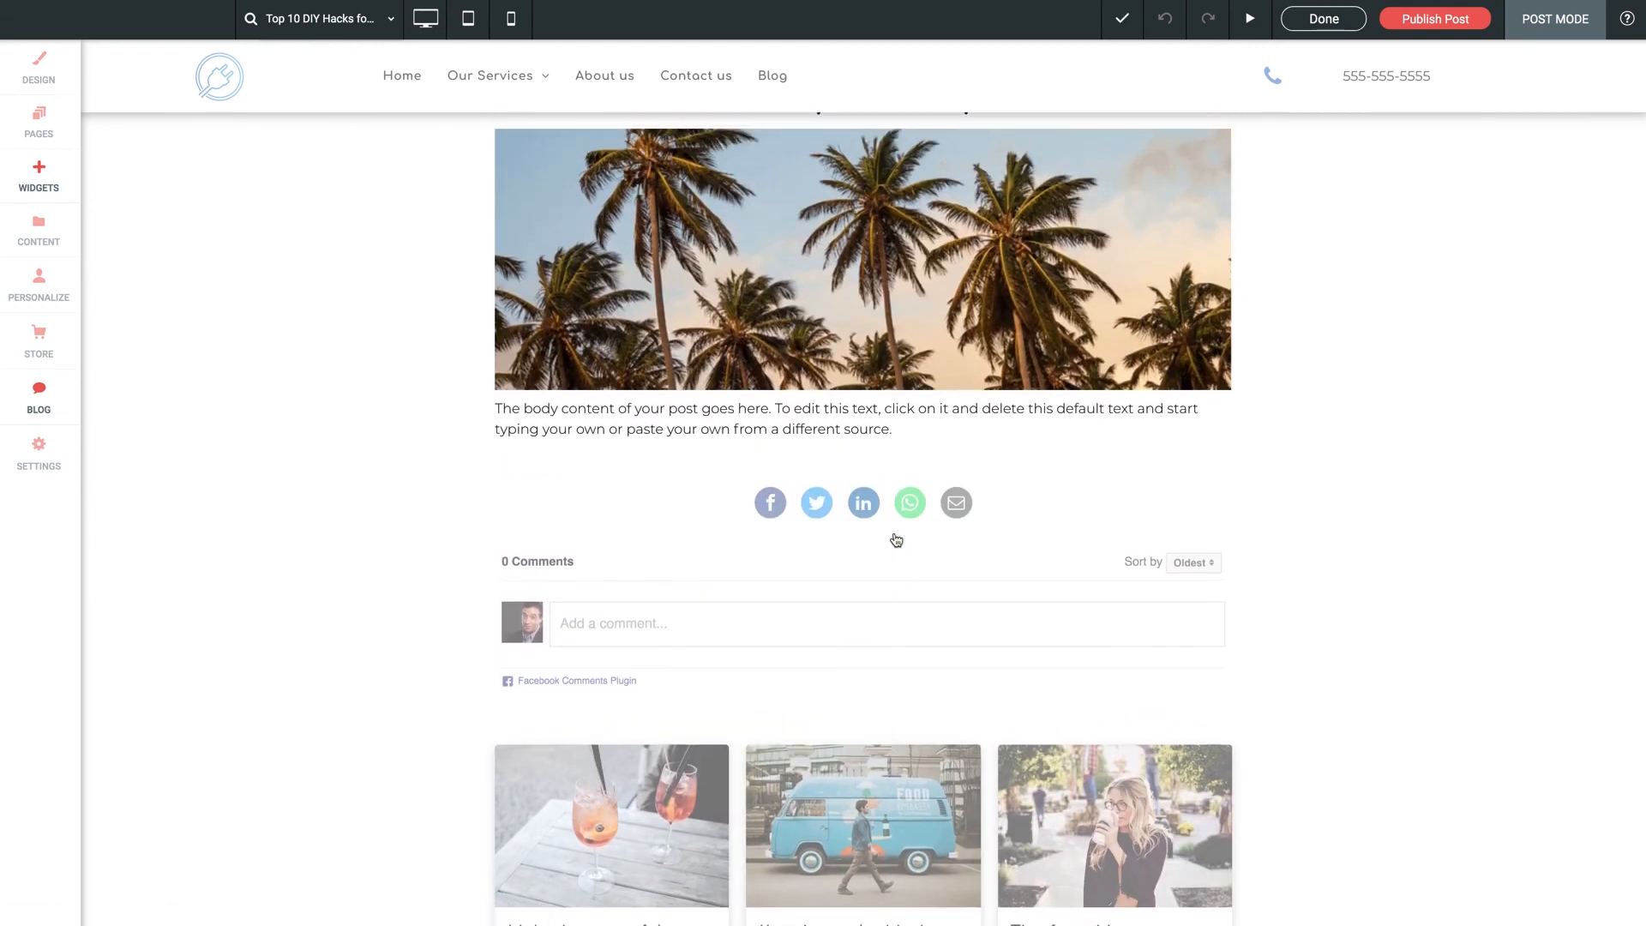
{"action": "scroll", "coordinate": [894, 540], "scroll_direction": "up", "scroll_amount": 4}
{"action": "scroll", "coordinate": [894, 540], "scroll_direction": "up", "scroll_amount": 2}
{"action": "left_click", "coordinate": [1308, 21]}
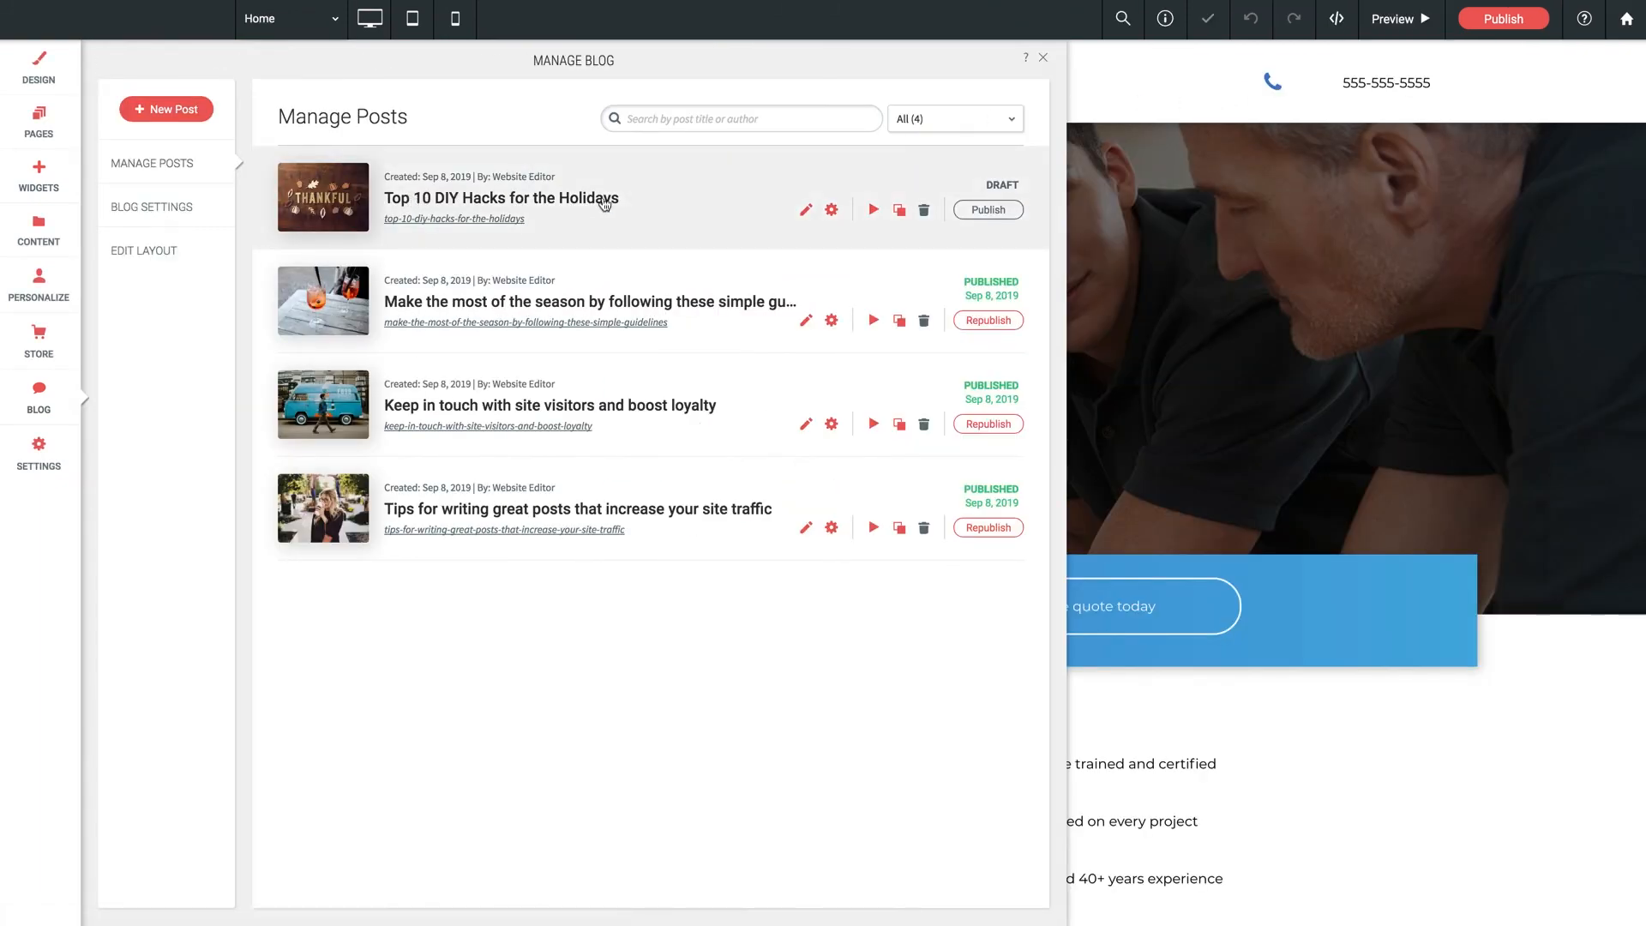
{"action": "left_click", "coordinate": [986, 211]}
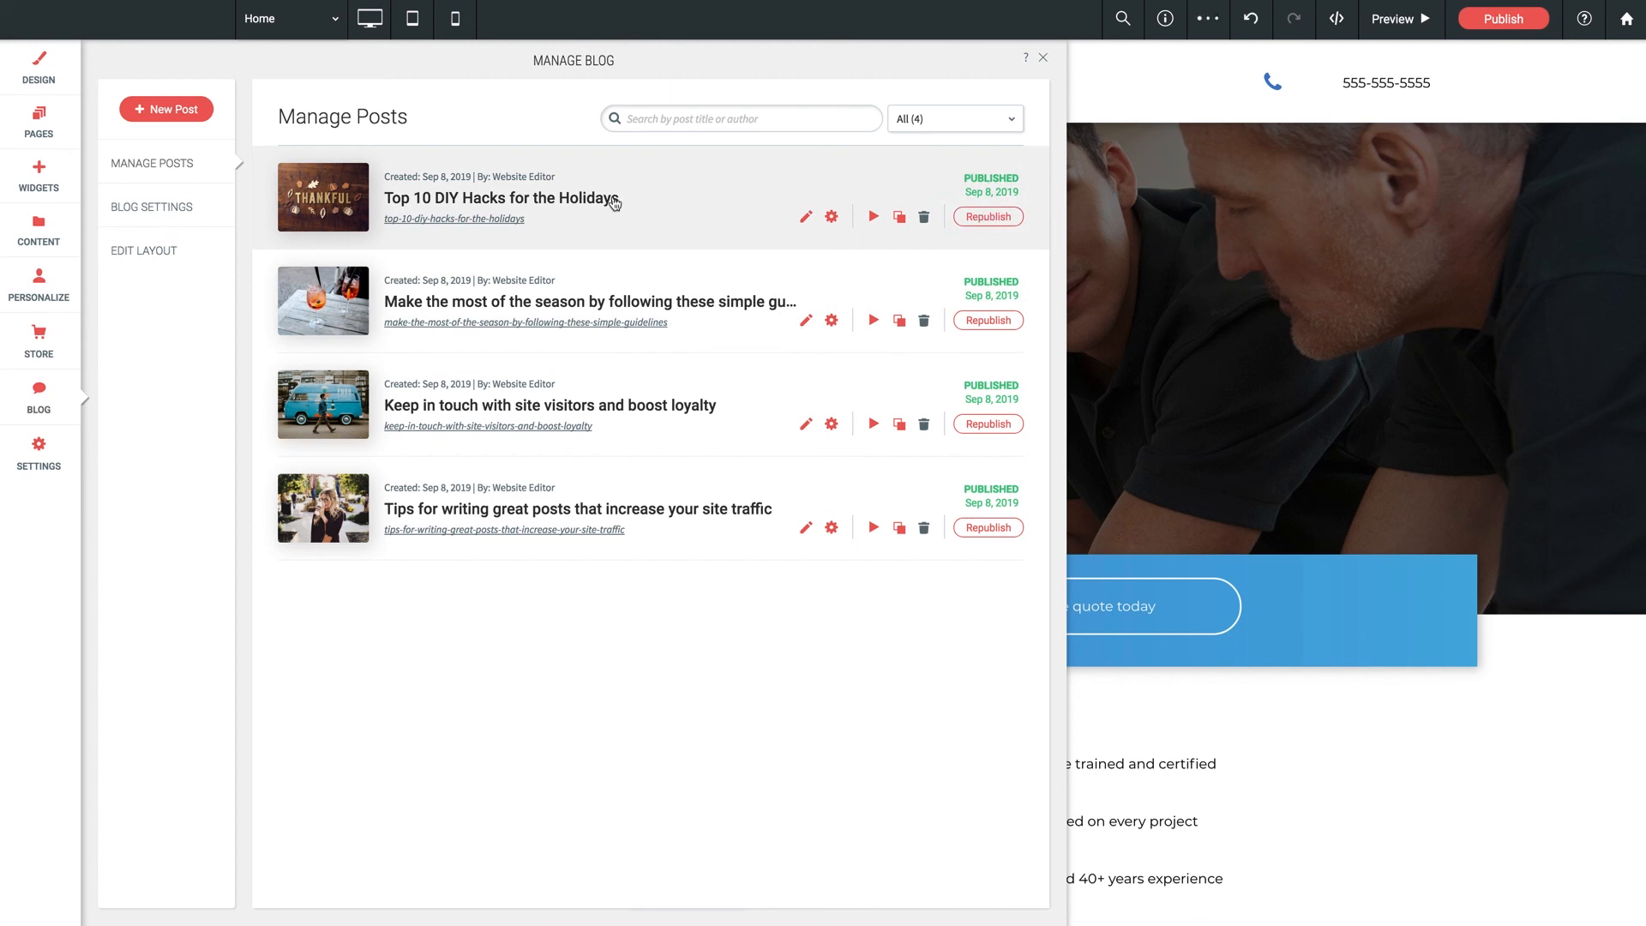